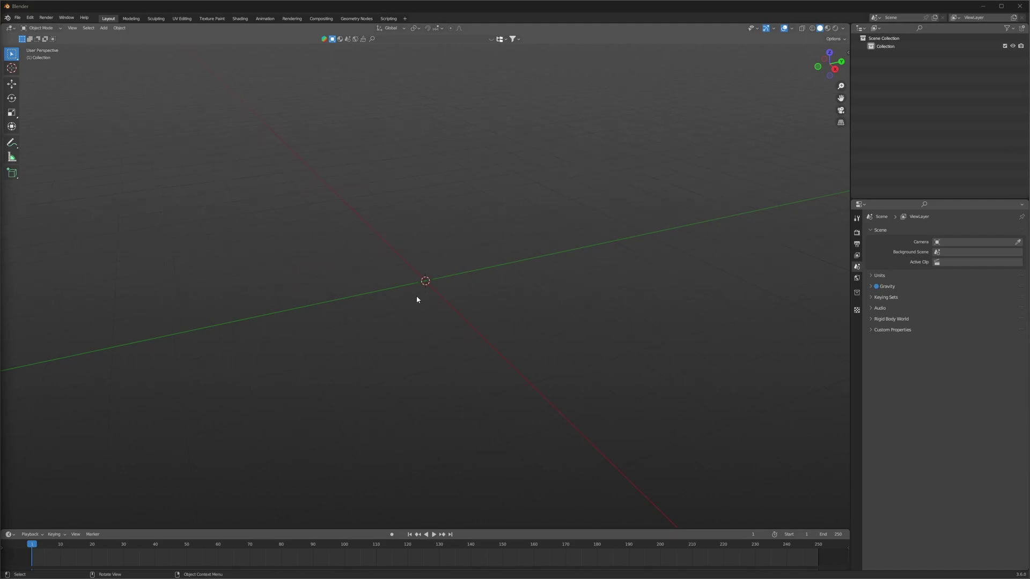
Add a plane mesh at the world origin
key(shift+a)
mouse_move(403, 270)
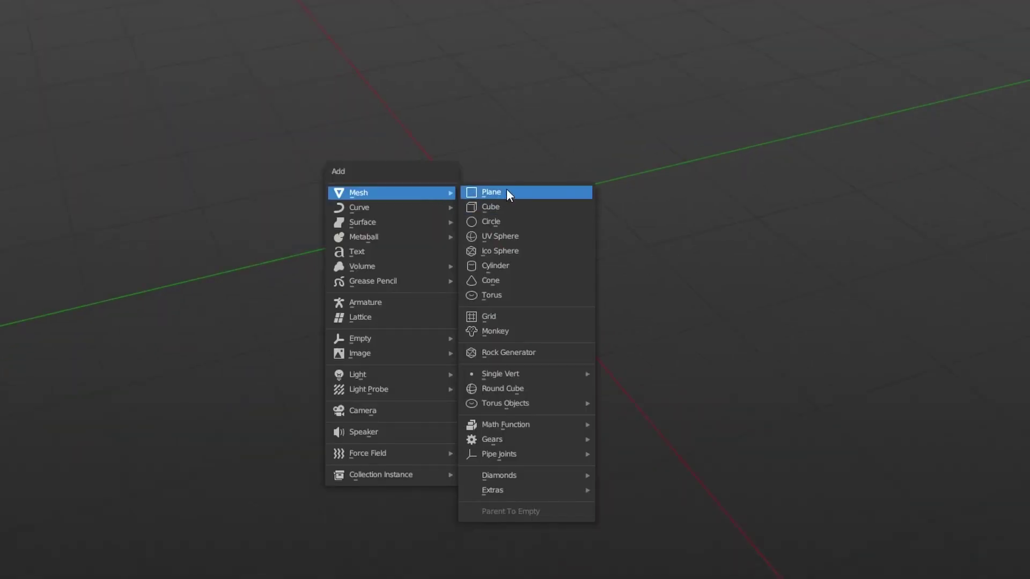
click(507, 191)
scroll(463, 319, up, 4)
mouse_move(462, 320)
middle_down()
mouse_move(418, 304)
mouse_move(429, 300)
mouse_move(400, 315)
mouse_move(443, 319)
middle_up()
scroll(444, 319, down, 4)
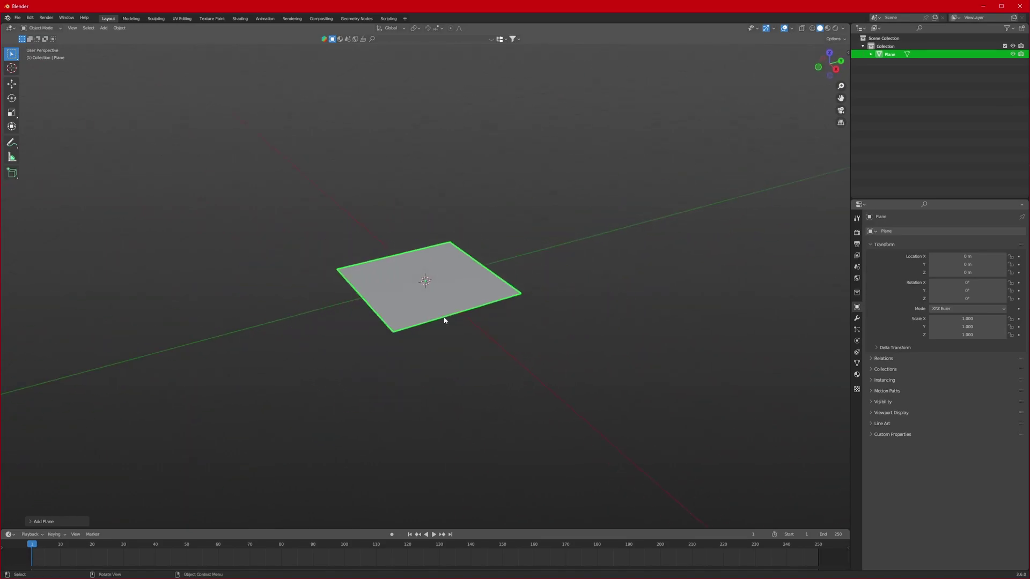
scroll(444, 319, up, 6)
scroll(444, 320, down, 5)
middle_drag(366, 292, 541, 227)
mouse_move(452, 295)
middle_down()
mouse_move(391, 301)
mouse_move(439, 289)
middle_up()
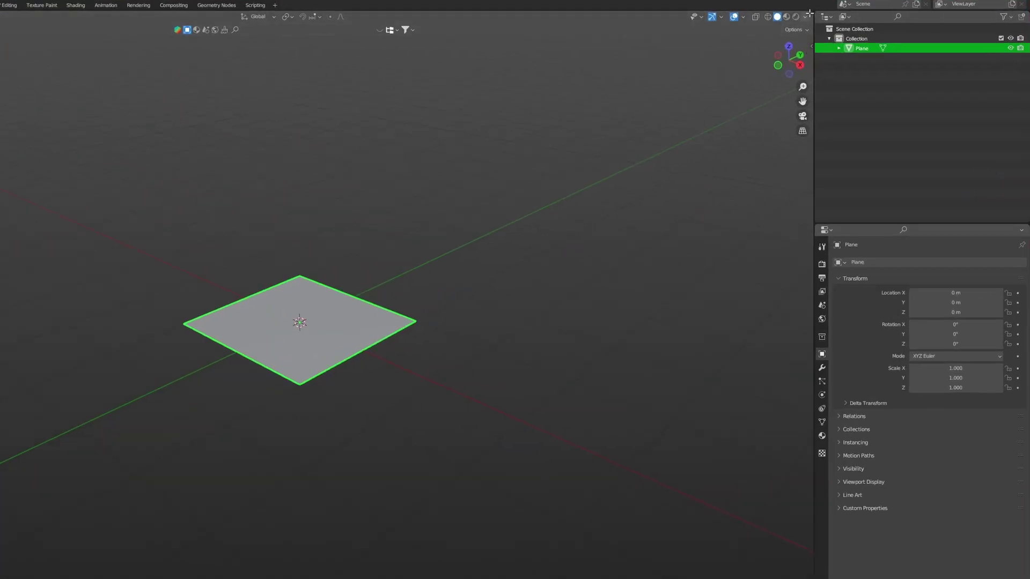
Split the 3D viewport vertically and switch the new area to the Geometry Node Editor
drag(810, 13, 324, 50)
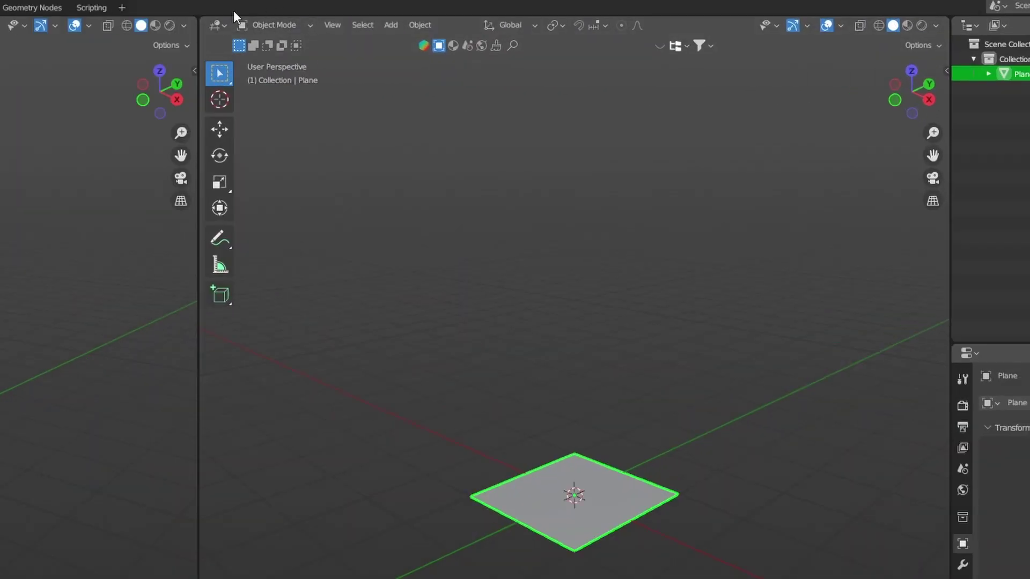
click(336, 16)
click(291, 150)
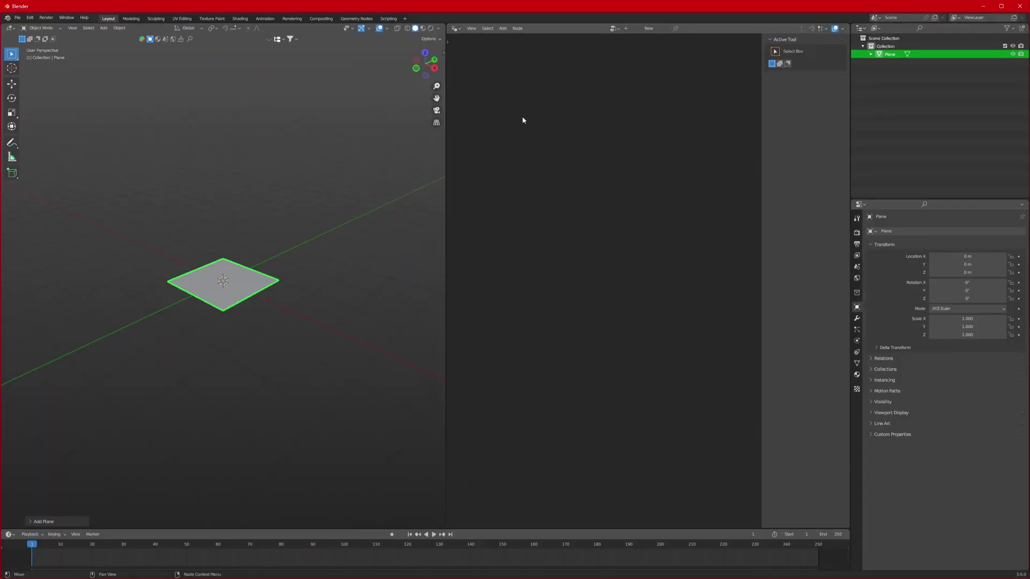
Create a new geometry node tree on the plane and pin it in the node editor
click(225, 282)
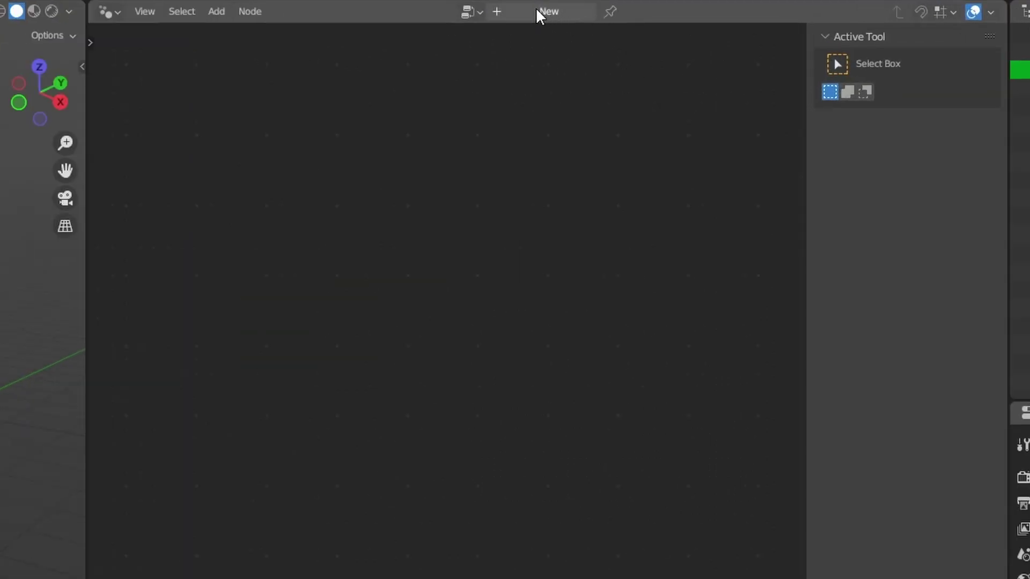
click(647, 28)
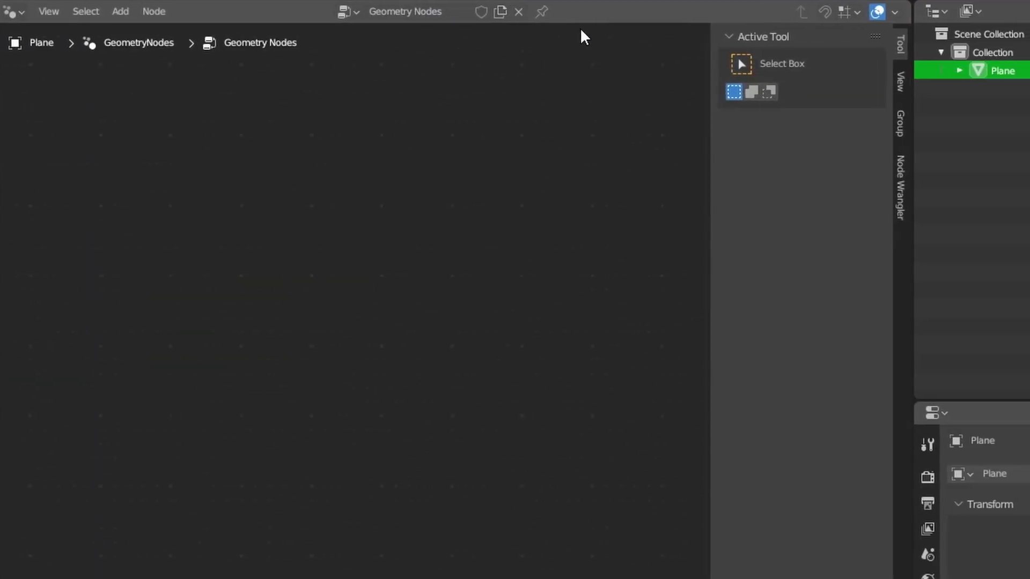
click(543, 13)
Widen the node editor by shifting its border with the 3D viewport
middle_drag(547, 282, 625, 238)
scroll(628, 252, up, 4)
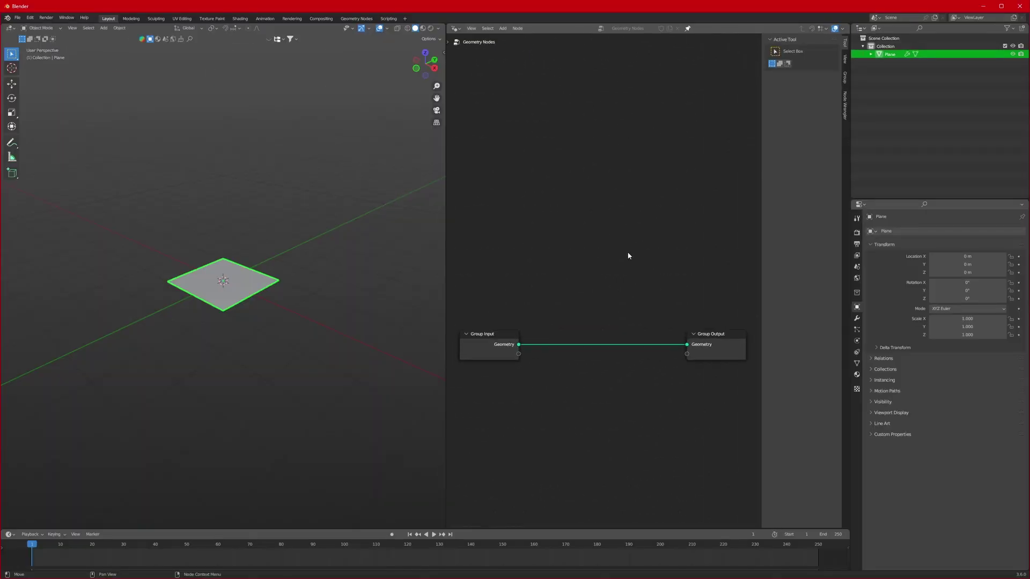
scroll(617, 261, down, 3)
drag(447, 299, 302, 257)
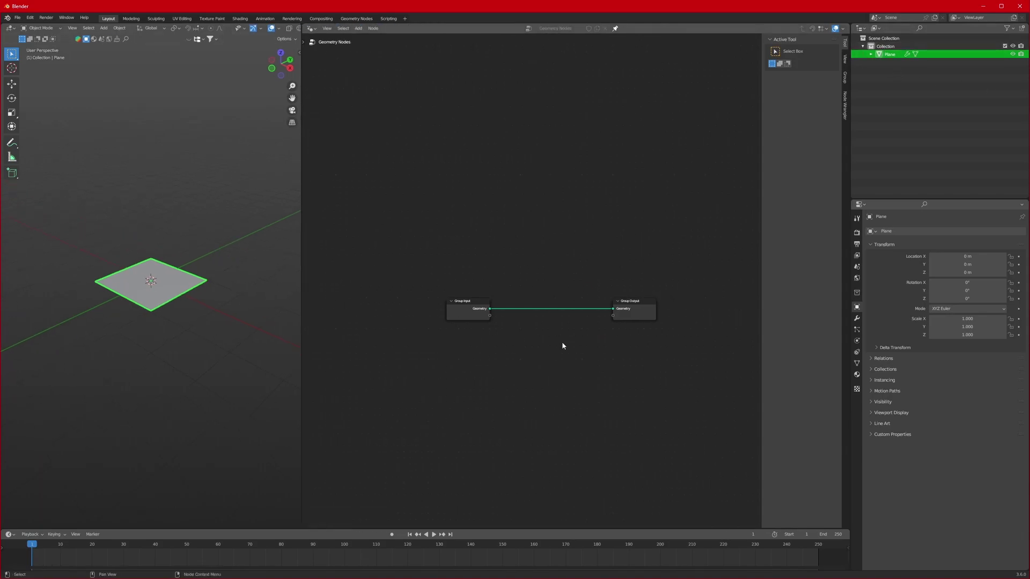
scroll(516, 340, up, 2)
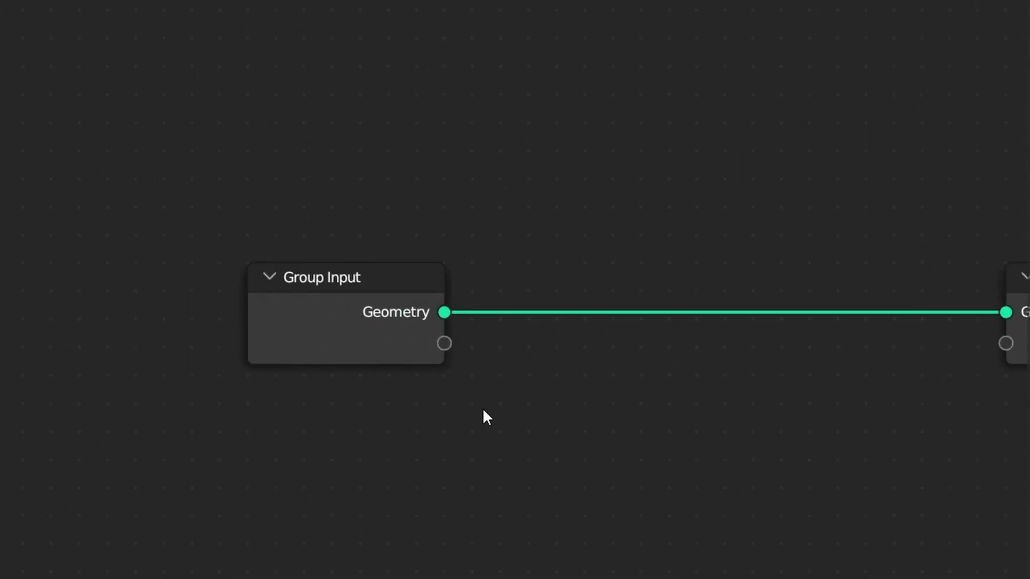
Delete the Group Input node from the node tree
drag(476, 224, 356, 396)
key(x)
middle_drag(541, 343, 476, 348)
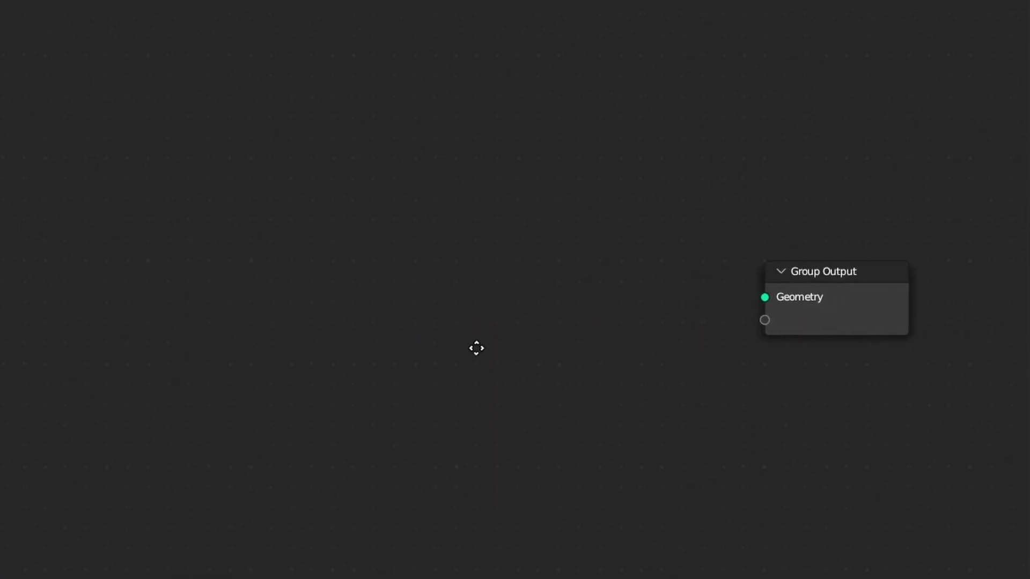
Add a Mesh Line node and connect its Mesh output to the Group Output's Geometry input
key(shift+a)
text(mesh)
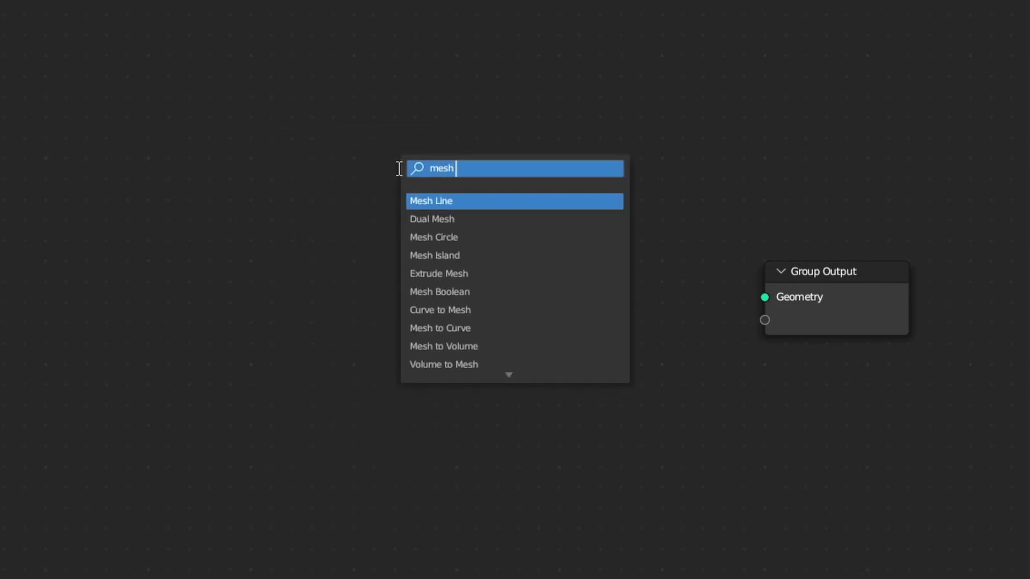
click(439, 201)
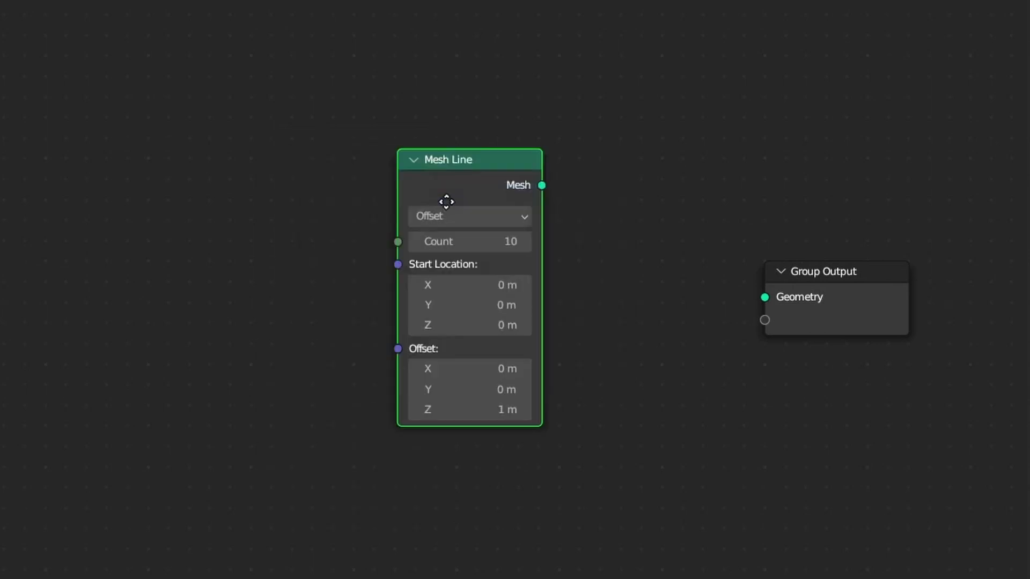
drag(377, 246, 766, 298)
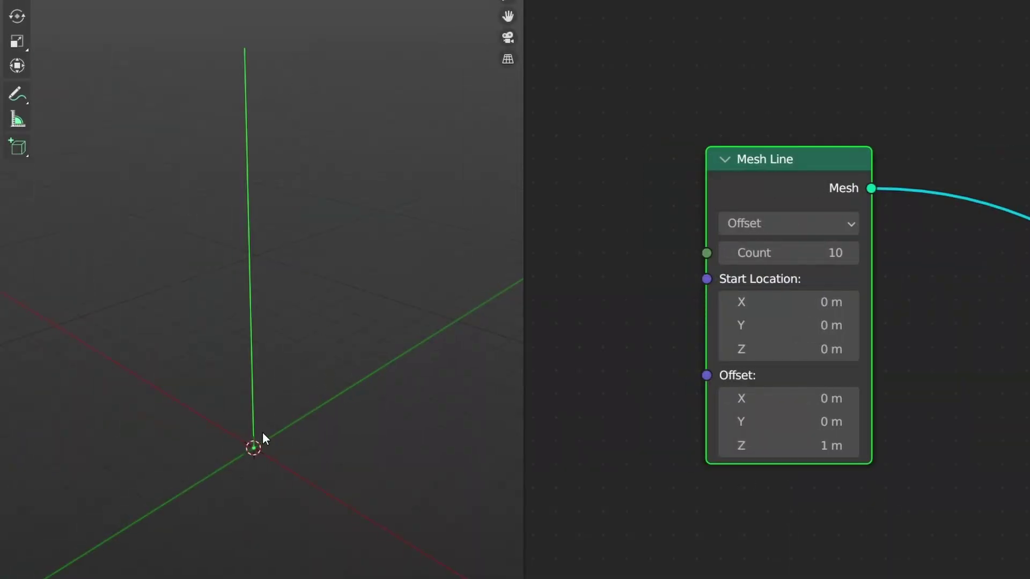
Set the Mesh Line's Offset Z to 0 m and Offset Y to 1 m, and reposition the Group Output node slightly
click(808, 445)
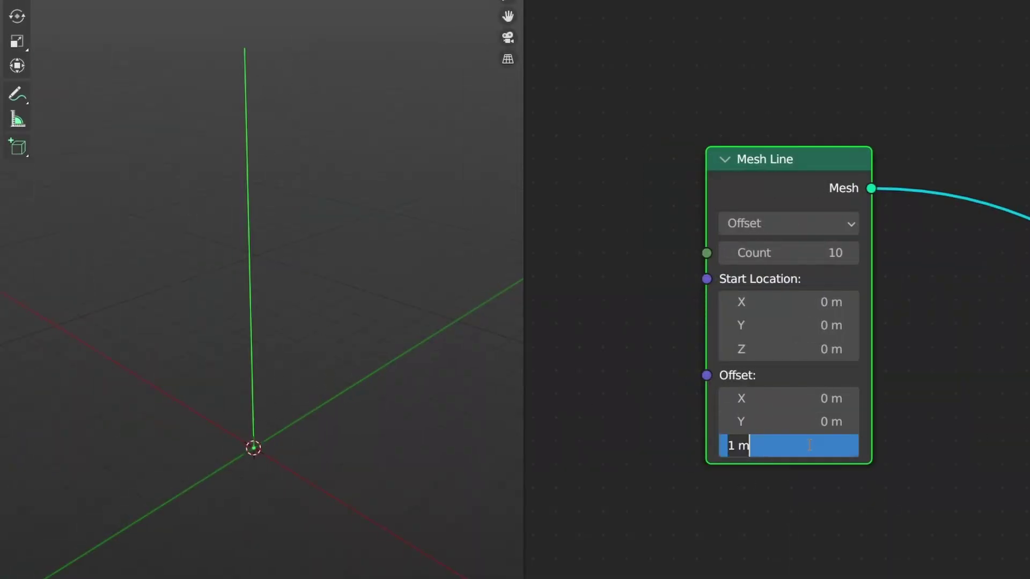
text(0)
key(Return)
click(807, 429)
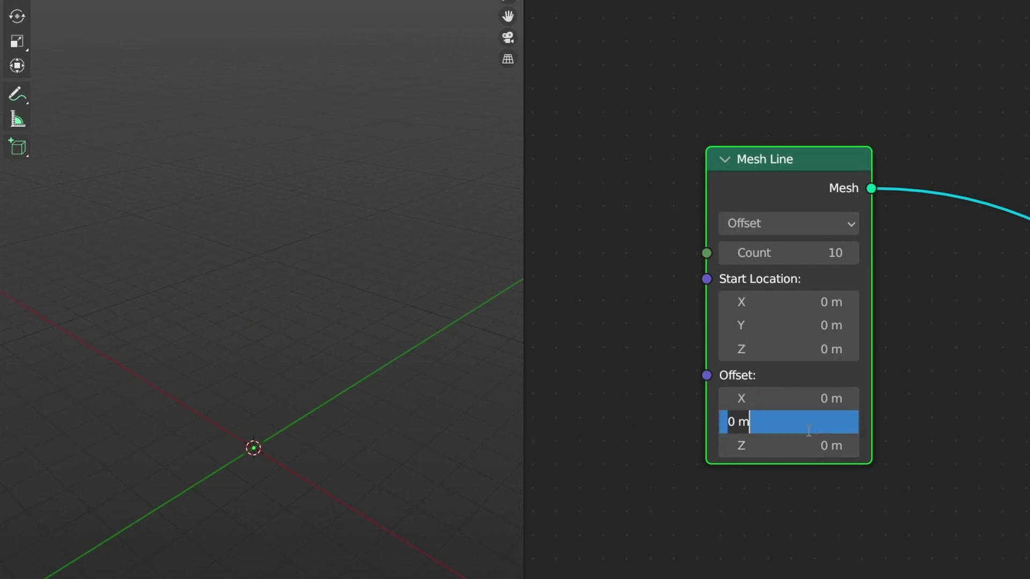
text(1)
key(Return)
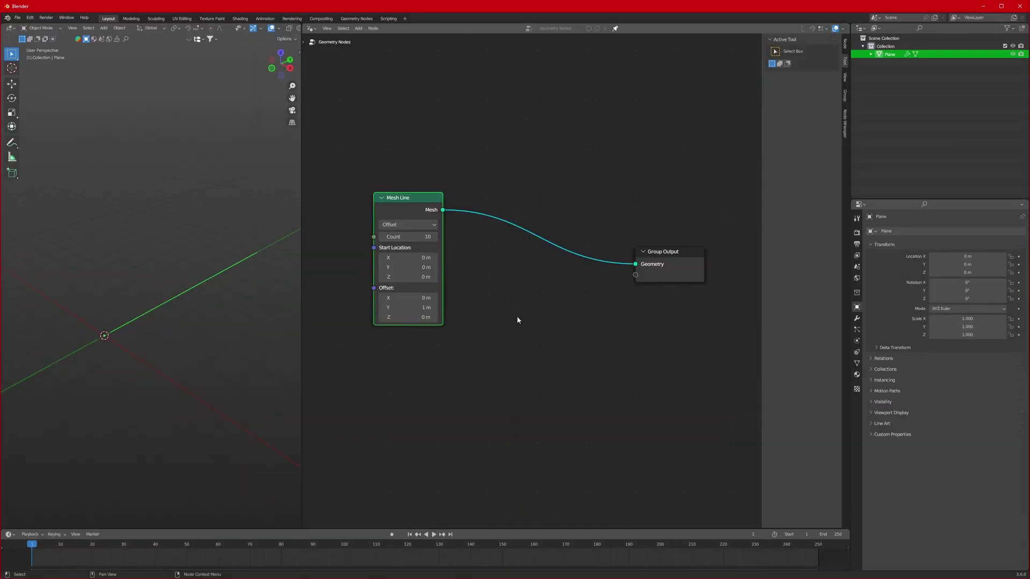
drag(661, 257, 673, 246)
Add a cylinder mesh at the origin with 6 vertices to make a hexagonal prism
click(141, 209)
key(shift+a)
mouse_move(124, 207)
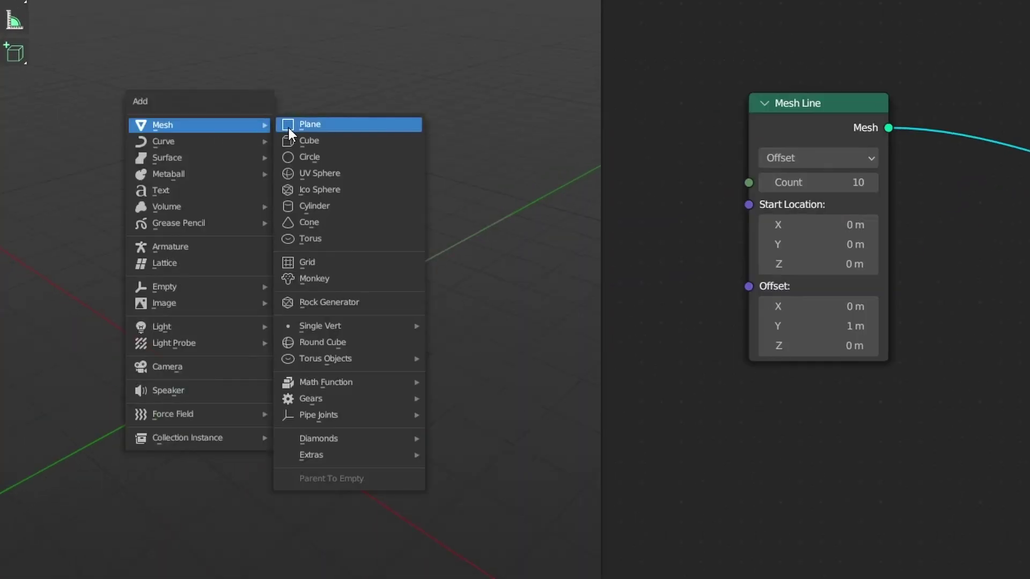
click(334, 205)
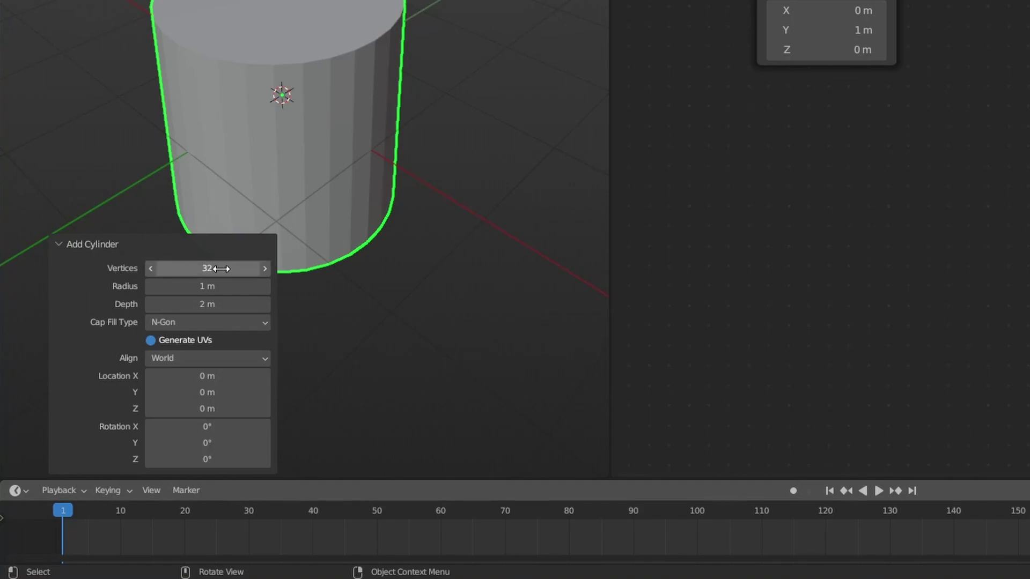
click(221, 269)
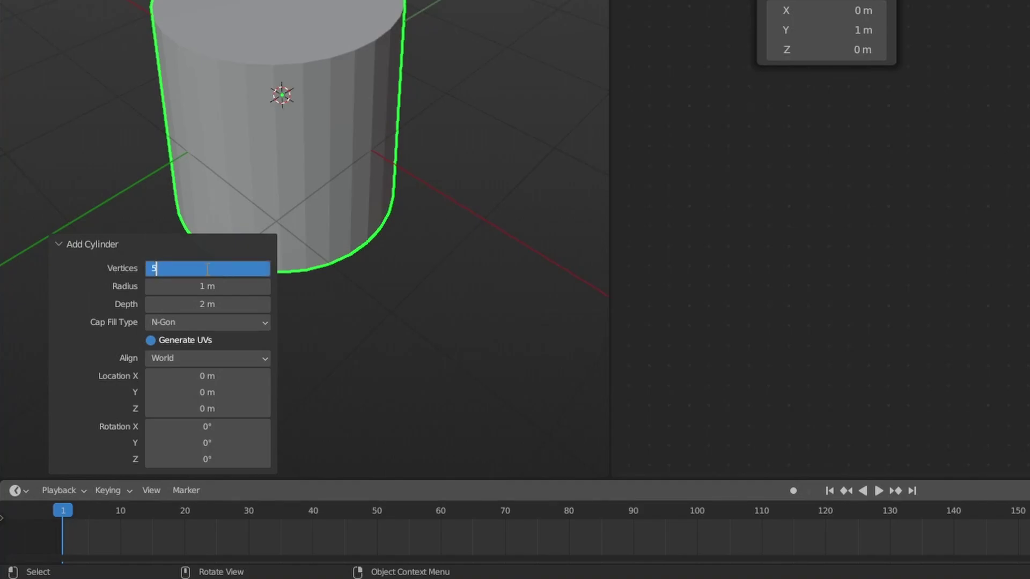
text(6)
key(Return)
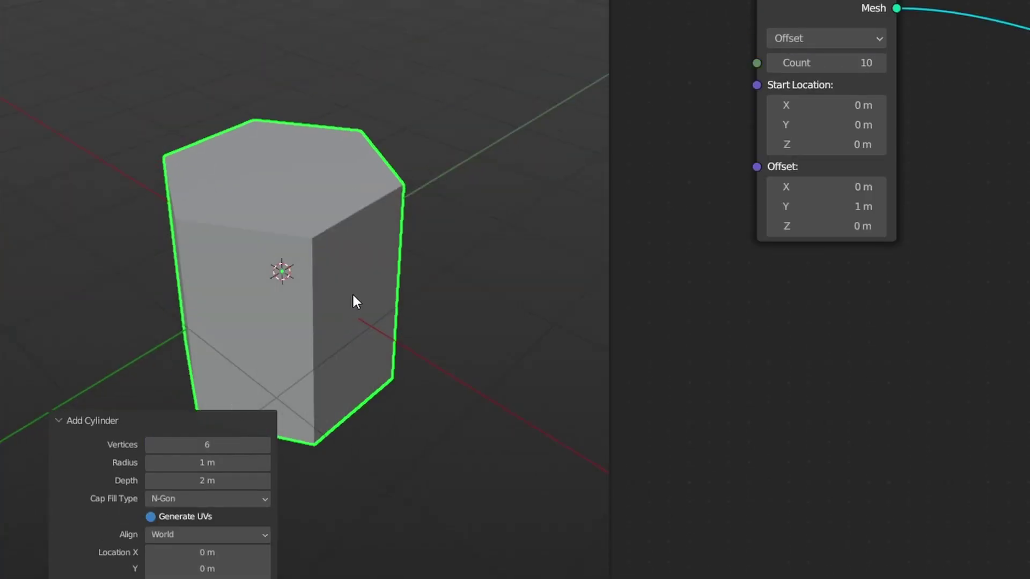
Scale the hexagonal cylinder on X and Y only to about 0.444, leaving its height out of the scaling
click(339, 231)
key(s)
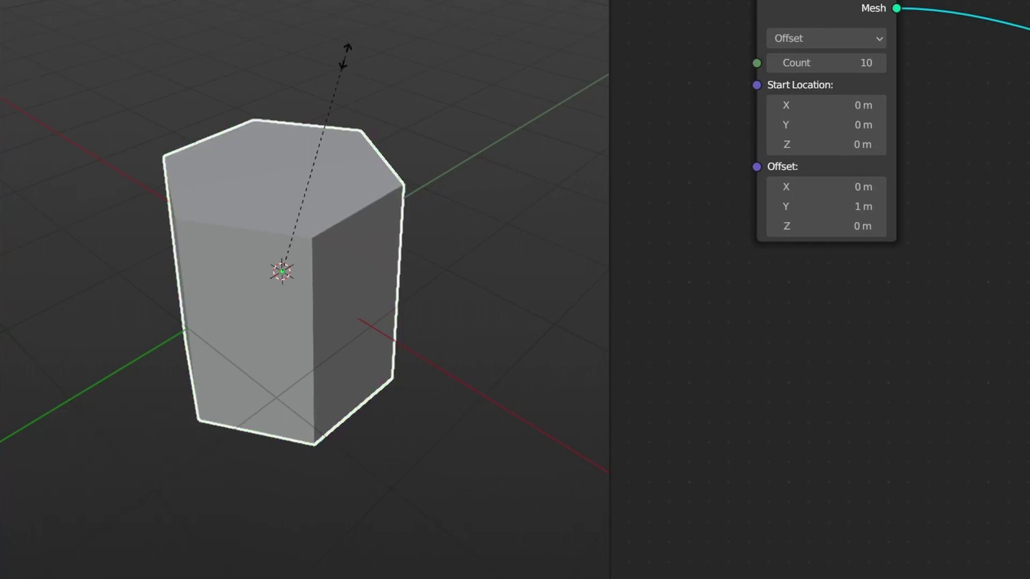
key(shift+z)
click(301, 163)
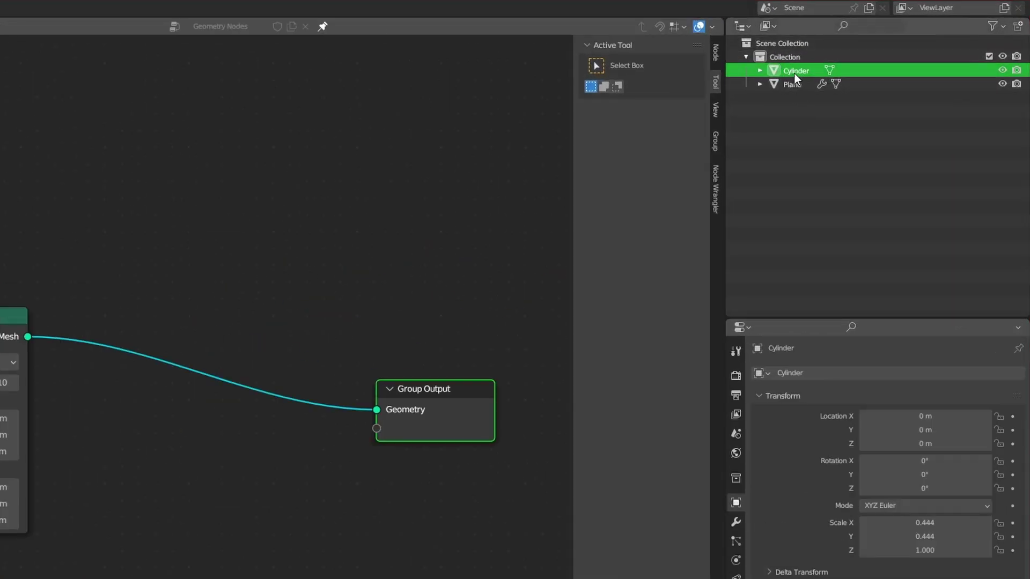
Bring the Cylinder object into the node tree as an Object Info node and space out the nodes around it
drag(794, 73, 236, 574)
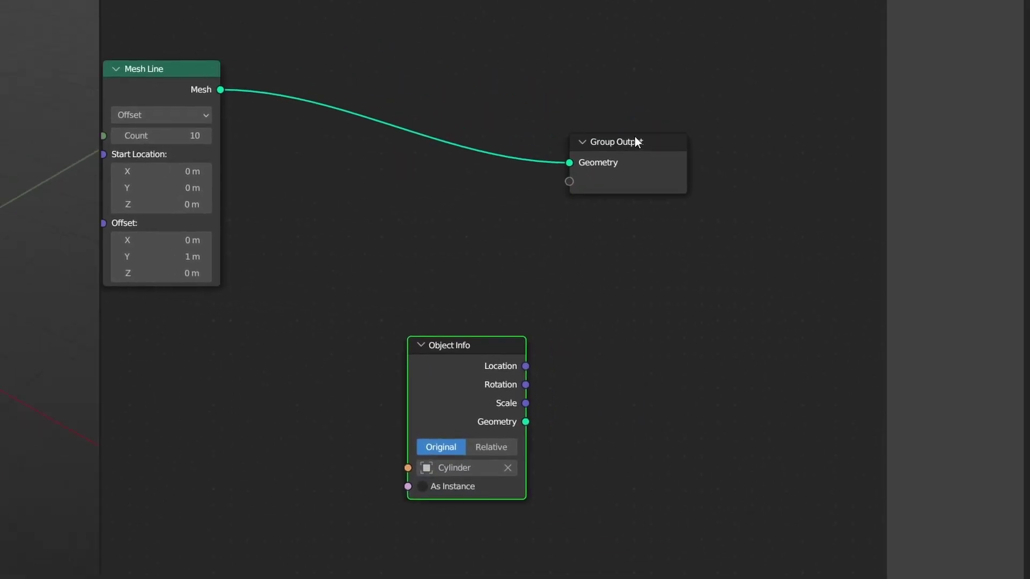
drag(636, 142, 769, 125)
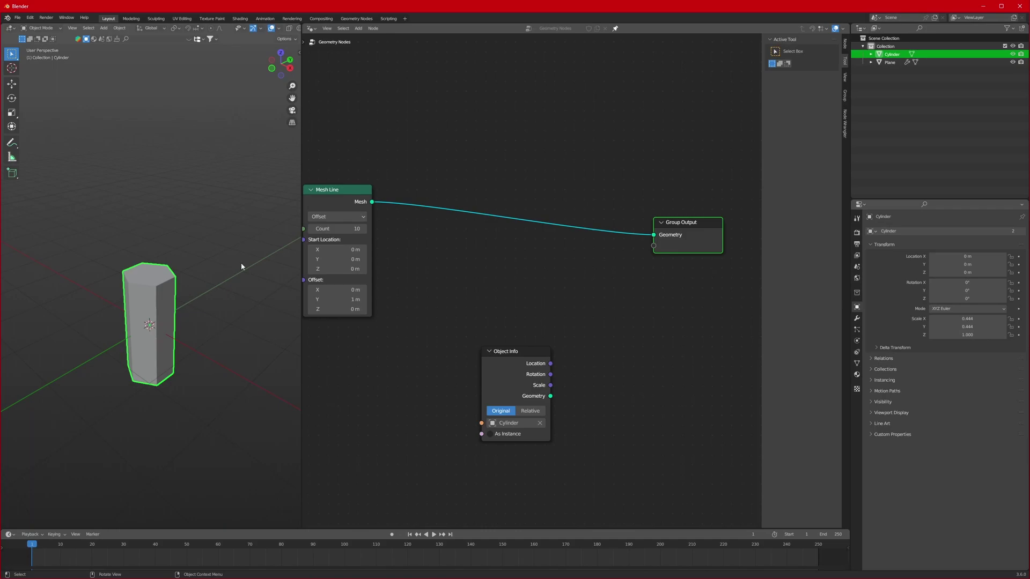
drag(369, 188, 420, 180)
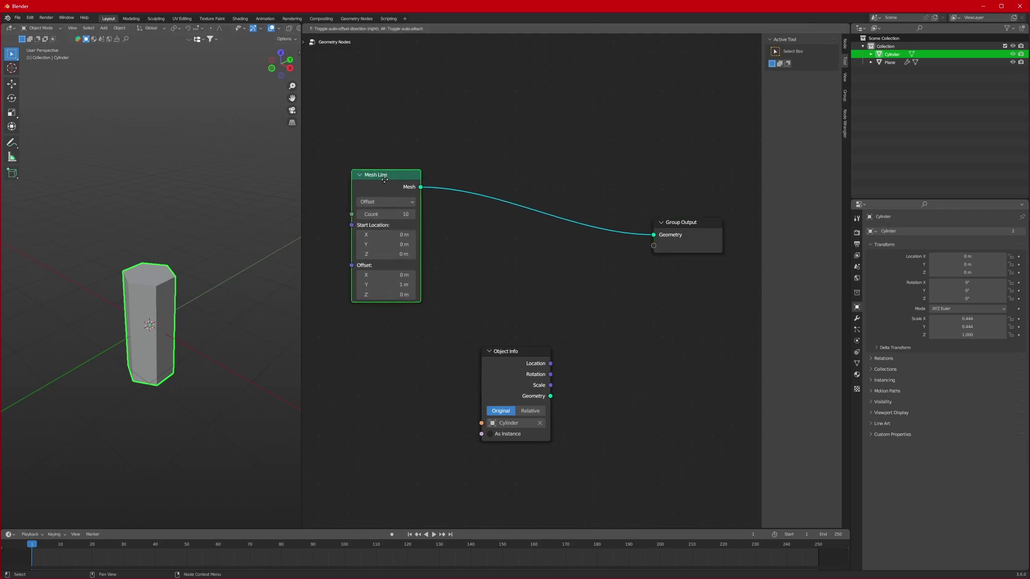
drag(521, 349, 460, 372)
Insert an Instance on Points node on the link between Mesh Line and Group Output
key(shift+a)
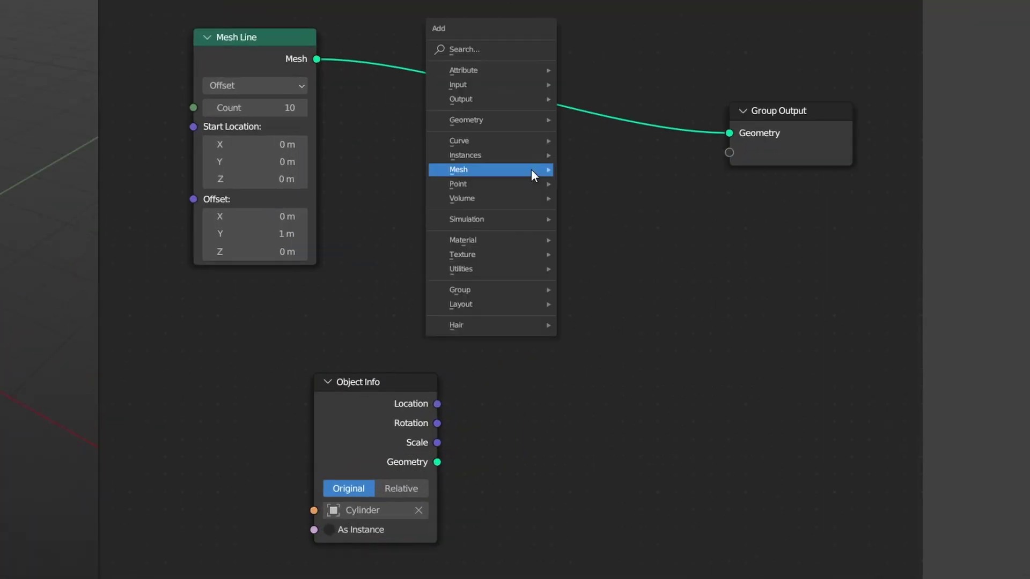
click(529, 190)
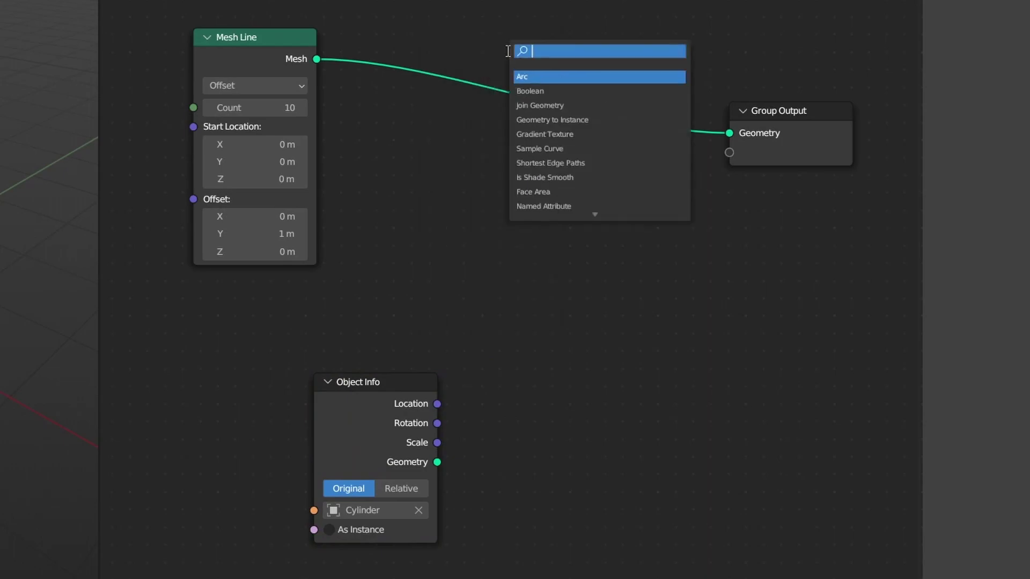
text(insta)
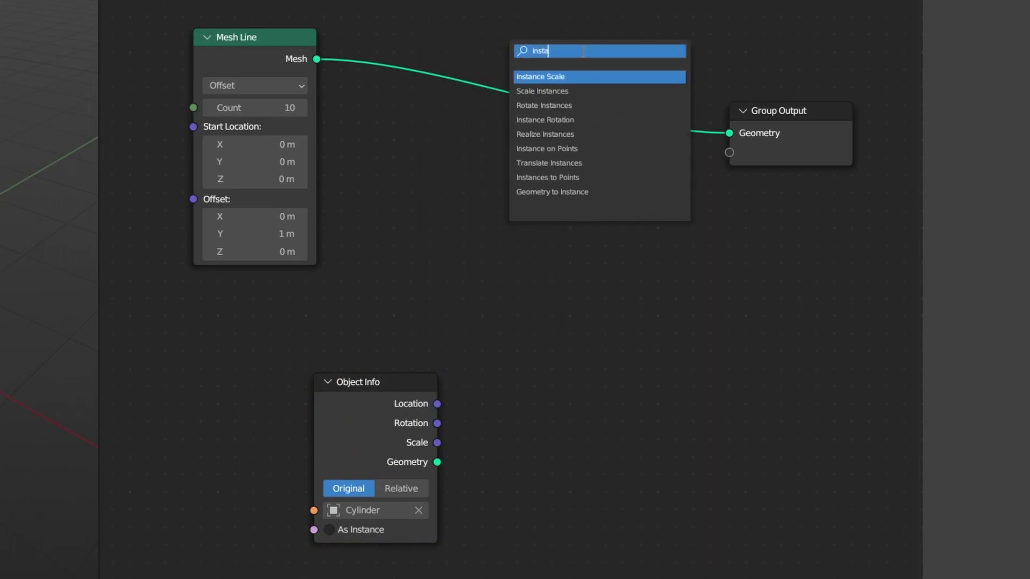
click(586, 149)
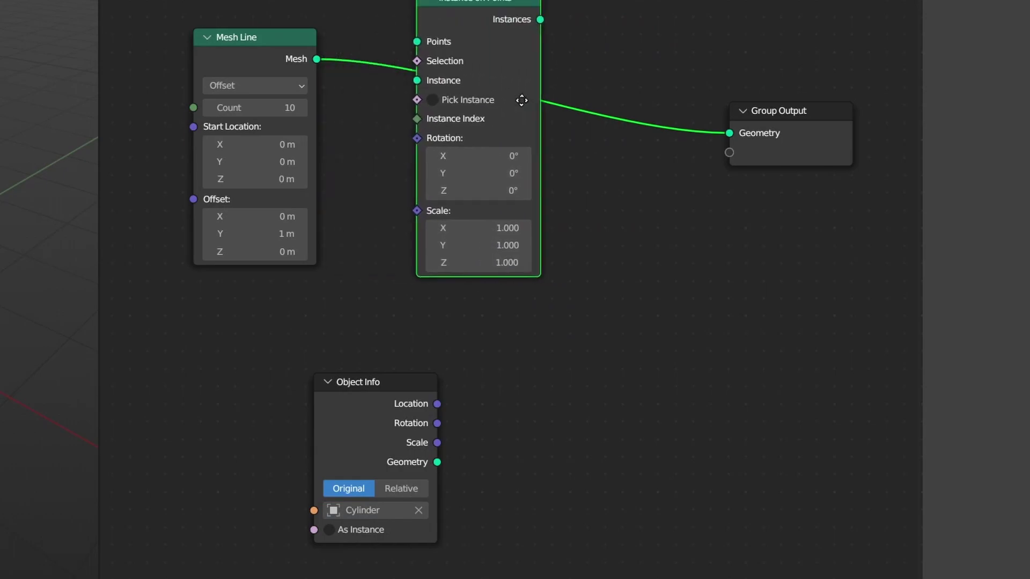
click(612, 133)
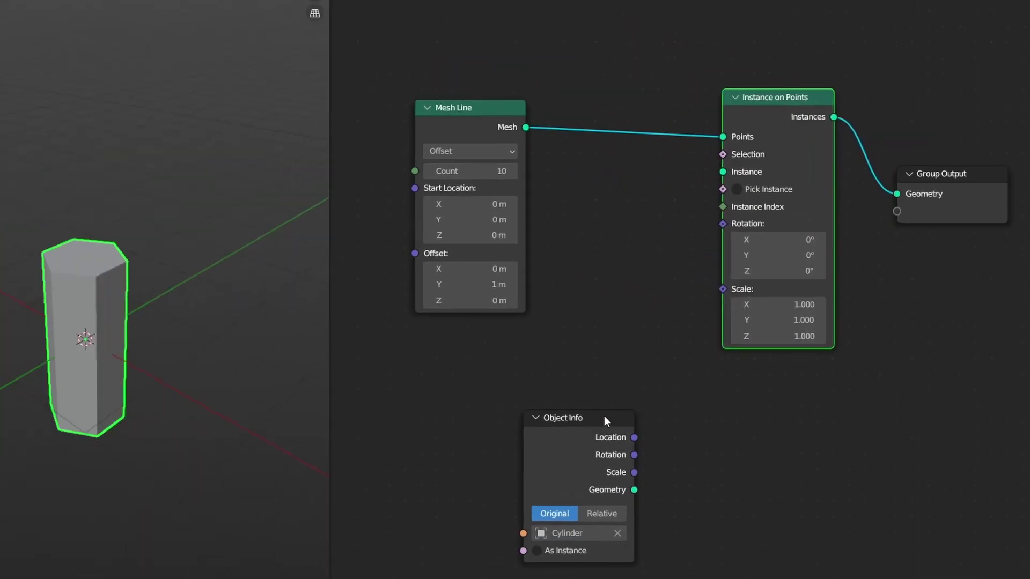
Set the Object Info node to Relative and connect its Geometry output to the Instance input of Instance on Points
drag(604, 416, 508, 392)
click(539, 467)
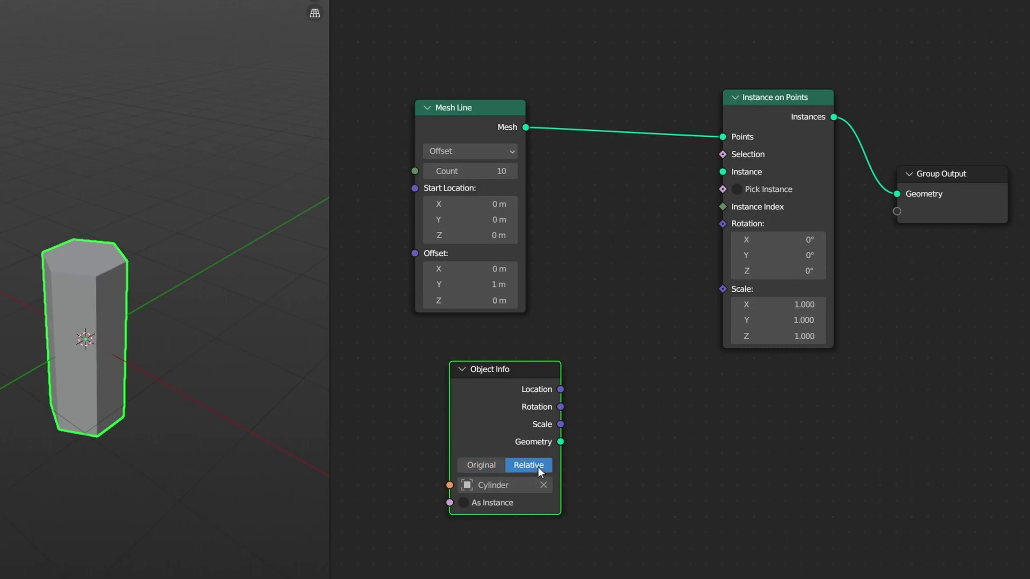
drag(560, 441, 720, 173)
Rotate the hexagonal cylinder 30° about the Z axis
middle_drag(167, 346, 222, 354)
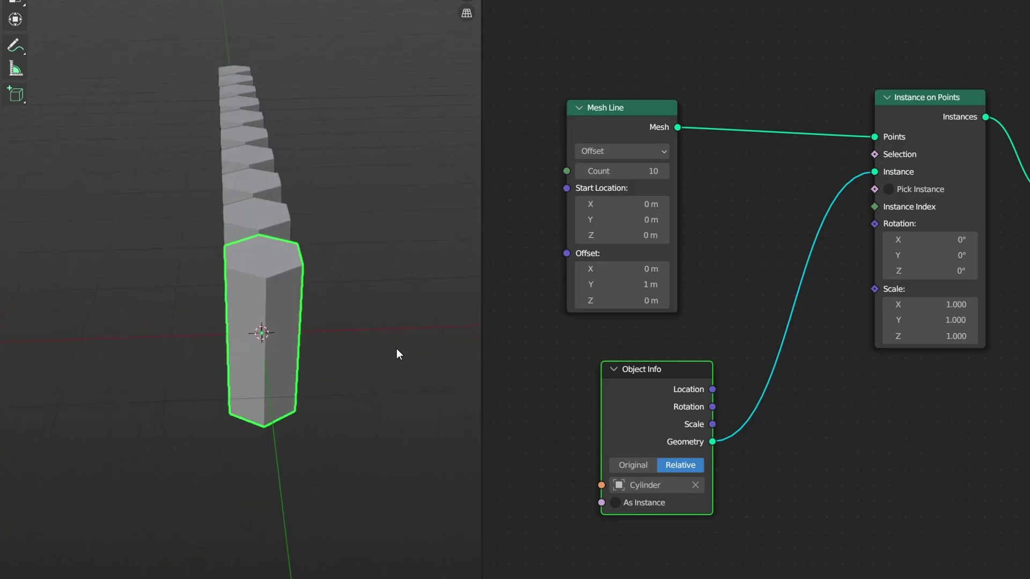
middle_drag(372, 354, 324, 266)
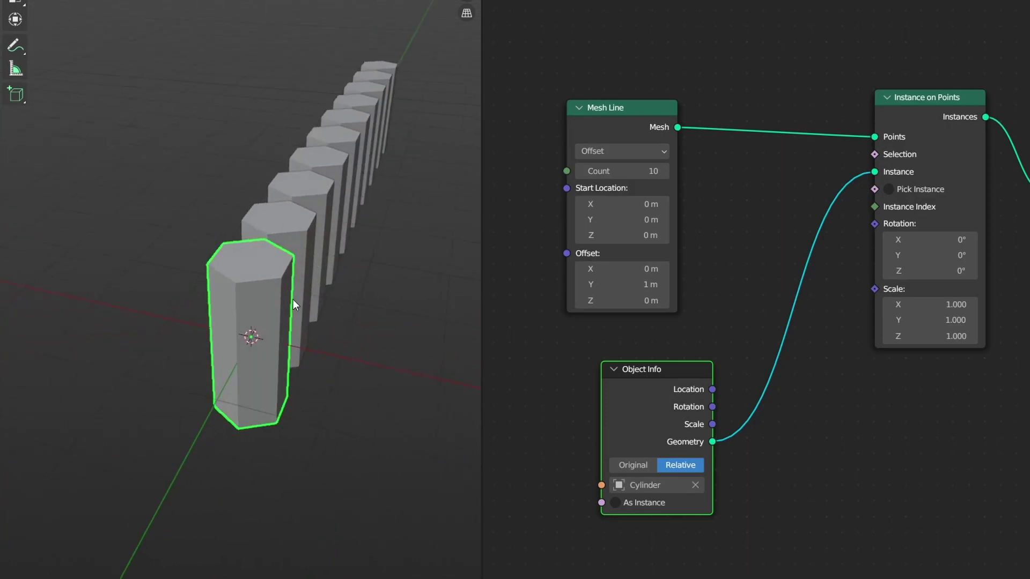
middle_drag(293, 300, 336, 328)
key(r)
key(z)
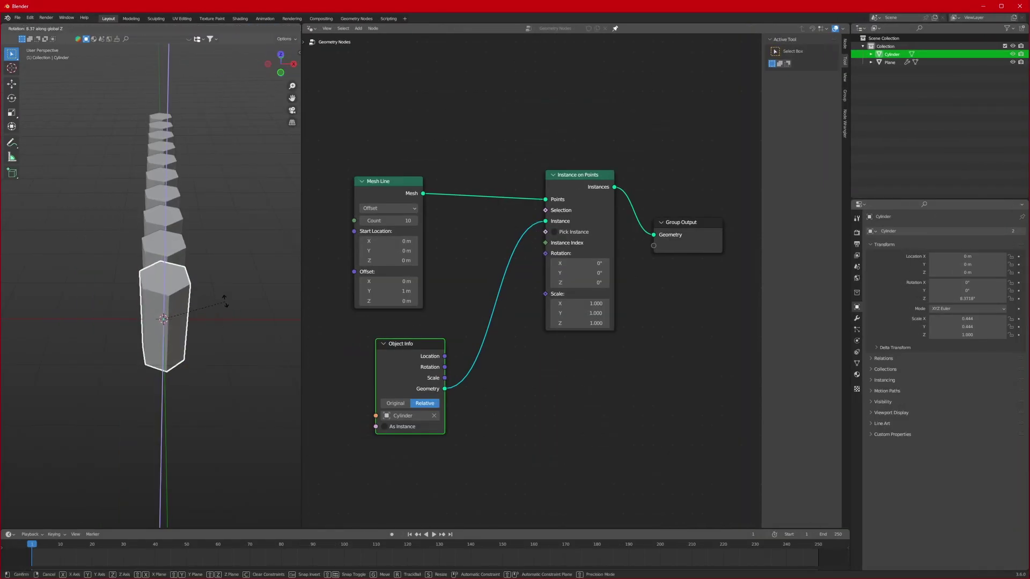
text(3)
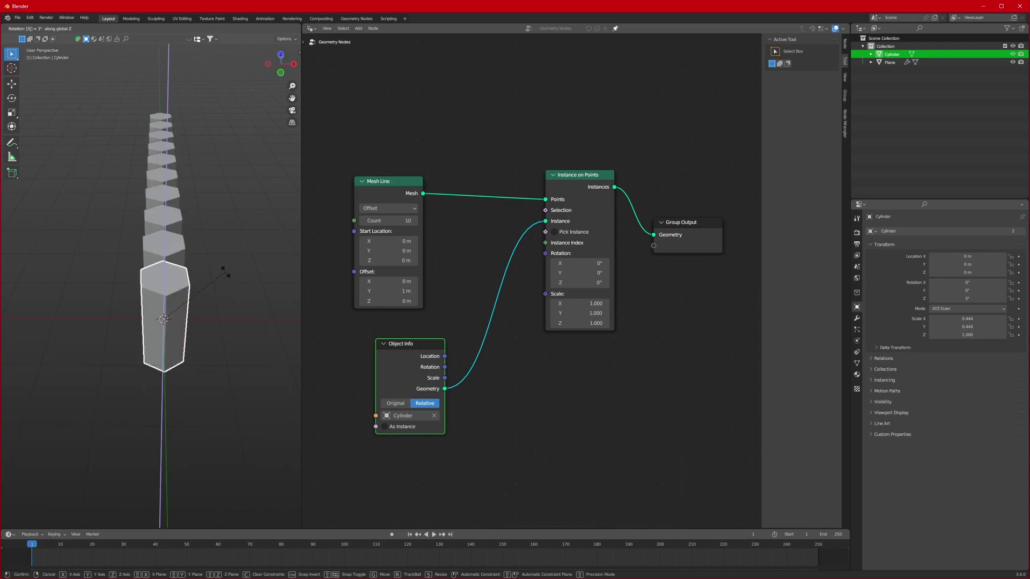
text(0)
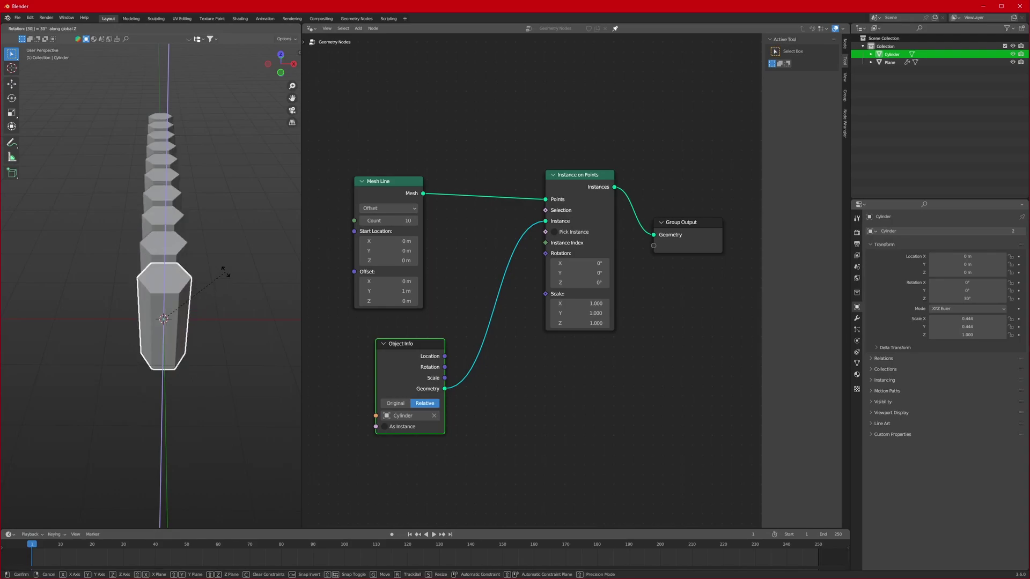
key(Return)
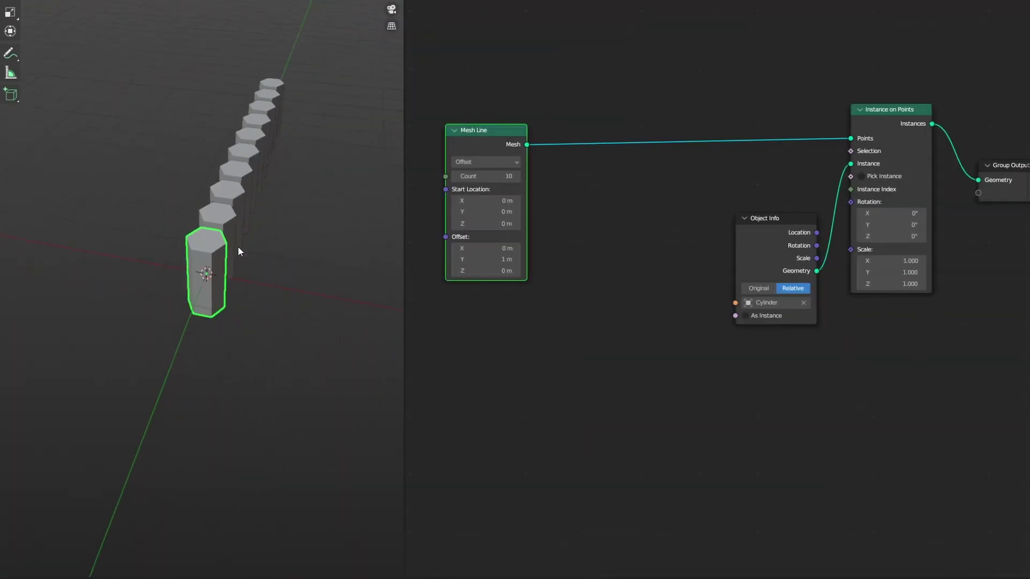
middle_drag(237, 246, 162, 301)
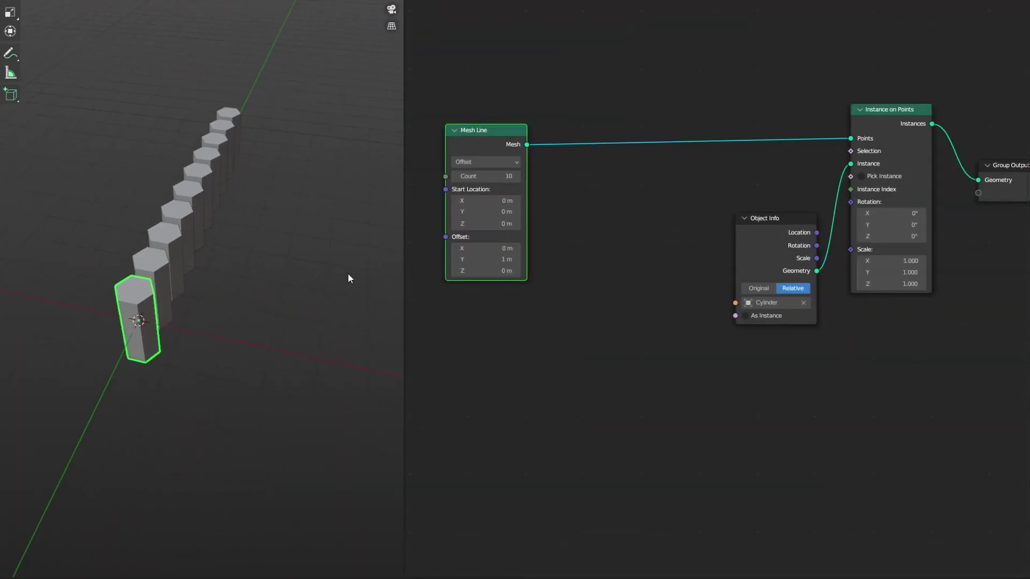
middle_drag(327, 275, 214, 256)
key(x)
key(y)
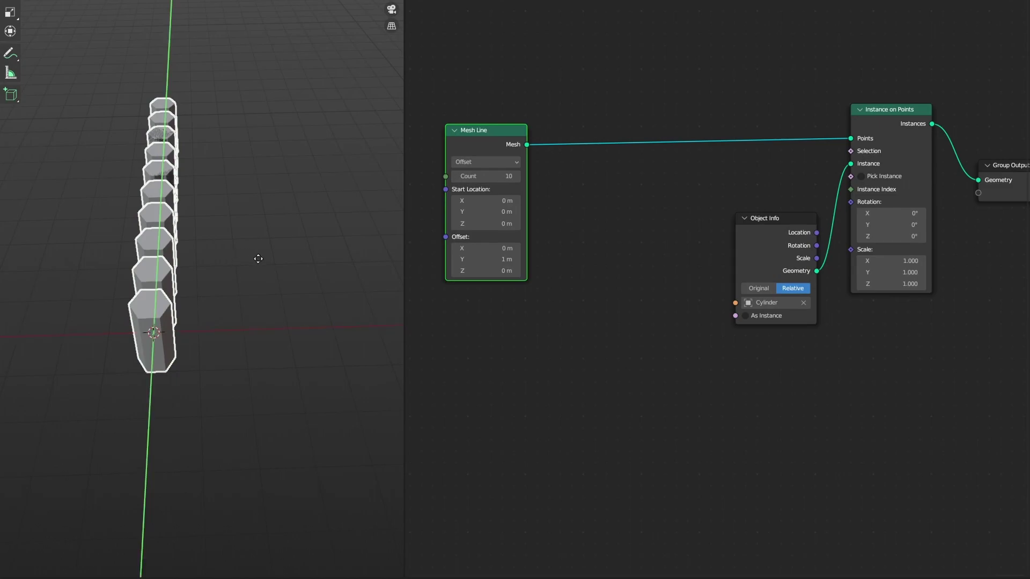
key(z)
right_click(261, 264)
key(g)
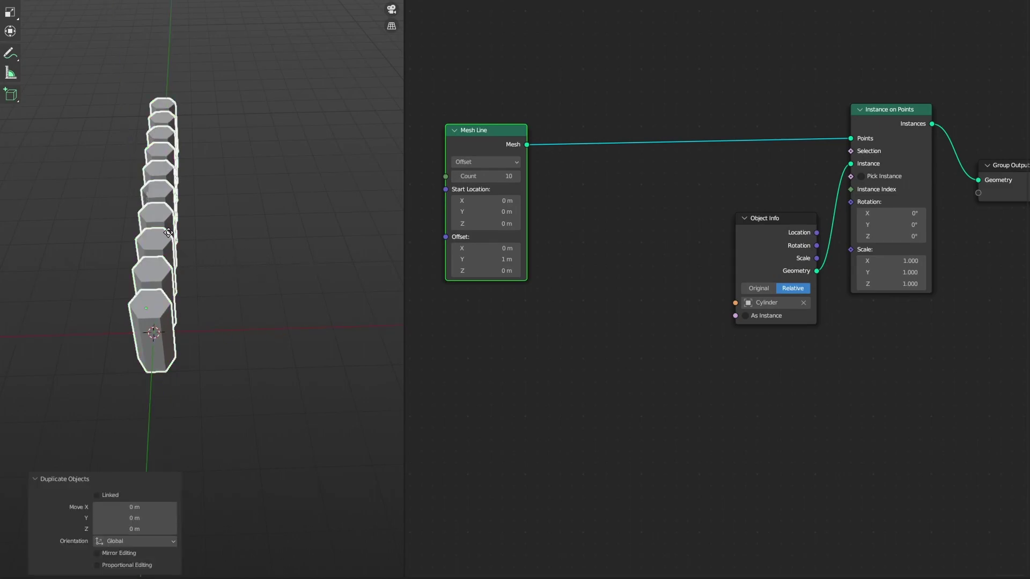
right_click(255, 205)
key(ctrl+z)
key(ctrl+z)
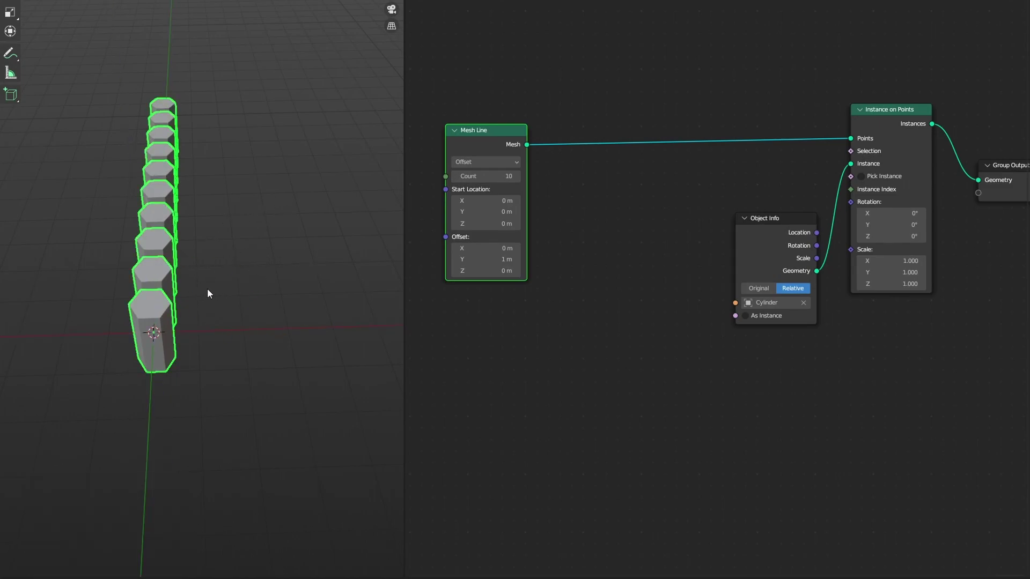
Move the Mesh Line node up and further away from Instance on Points to free space below it
middle_drag(549, 319, 680, 303)
click(679, 303)
click(577, 114)
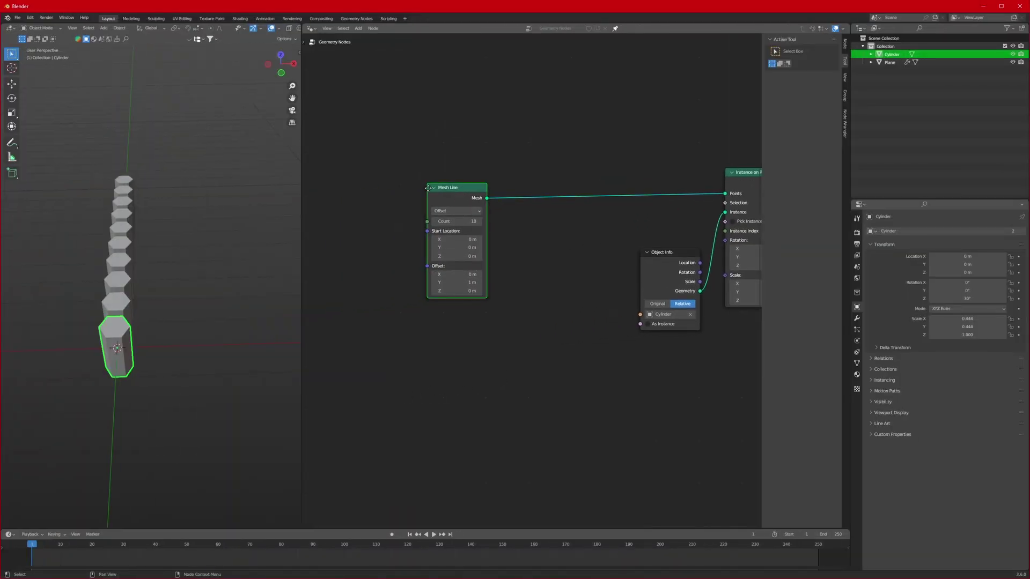
drag(428, 189, 380, 156)
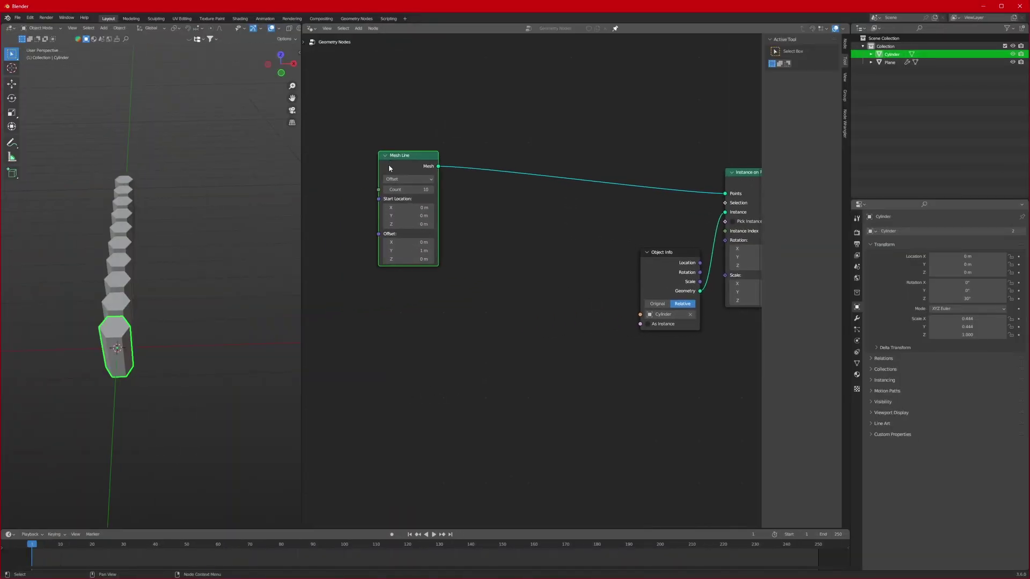
Add an Index node and place it below the Mesh Line node
click(514, 248)
key(shift+a)
click(514, 248)
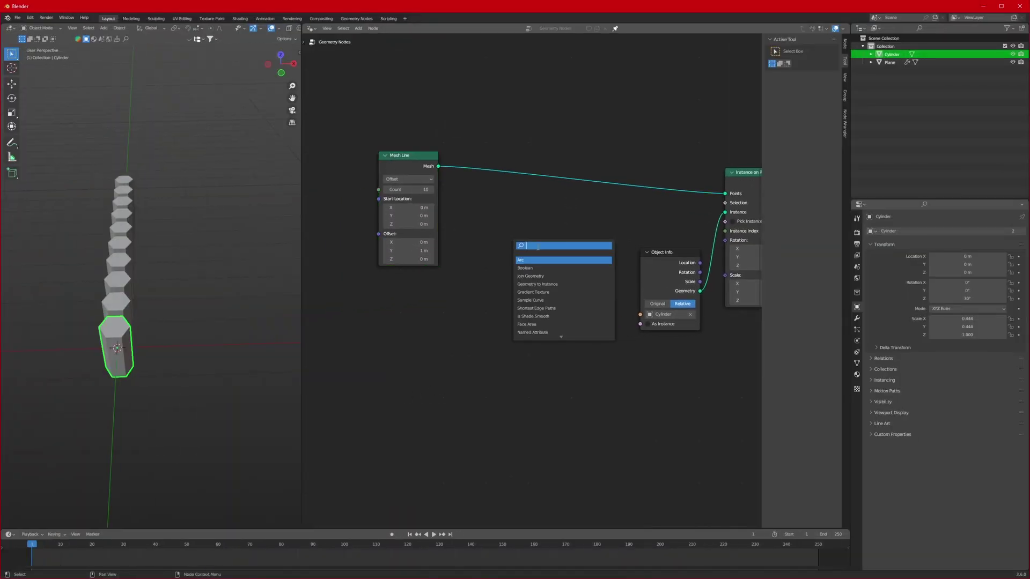
text(inde)
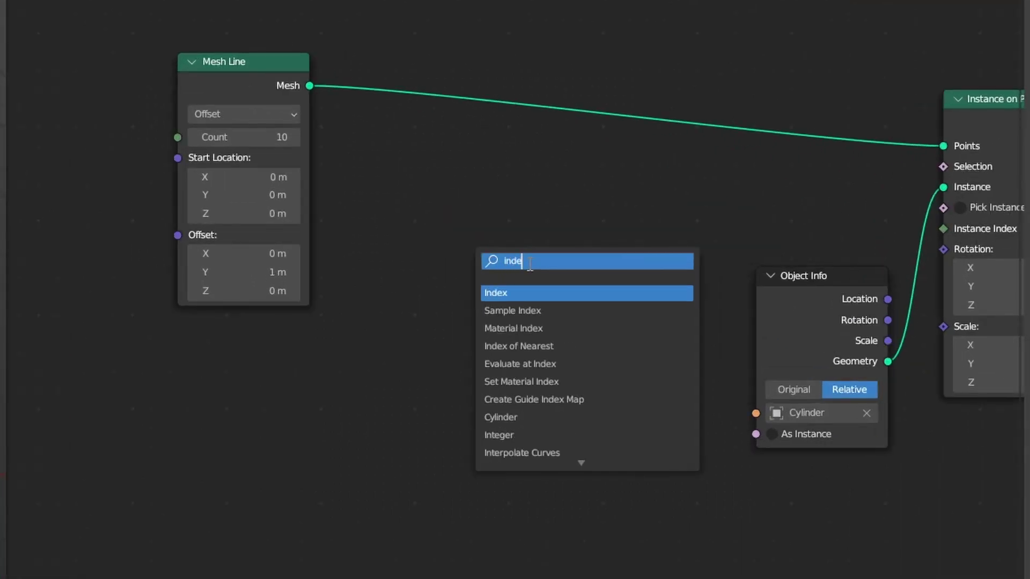
key(Return)
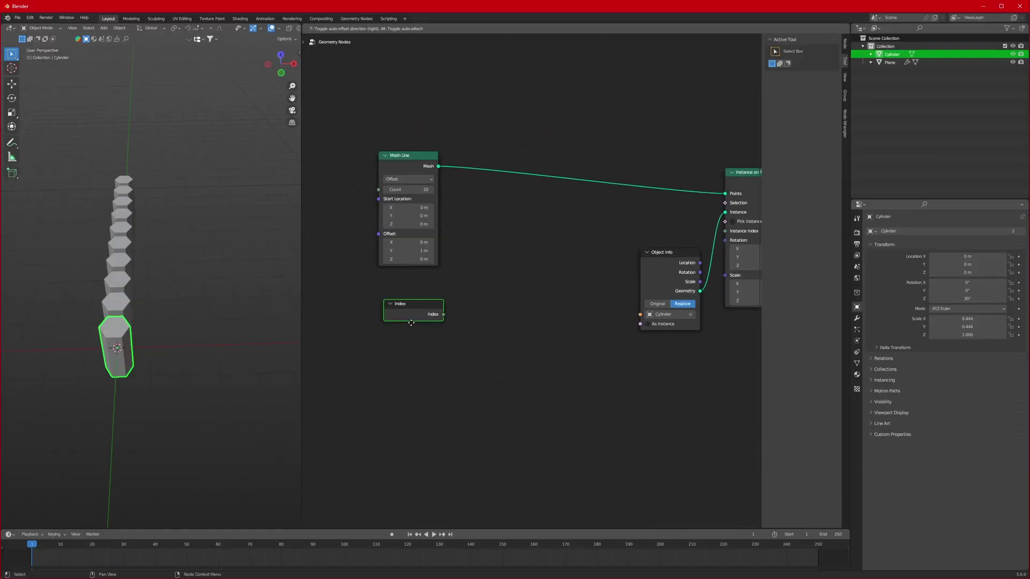
click(410, 309)
scroll(414, 311, up, 3)
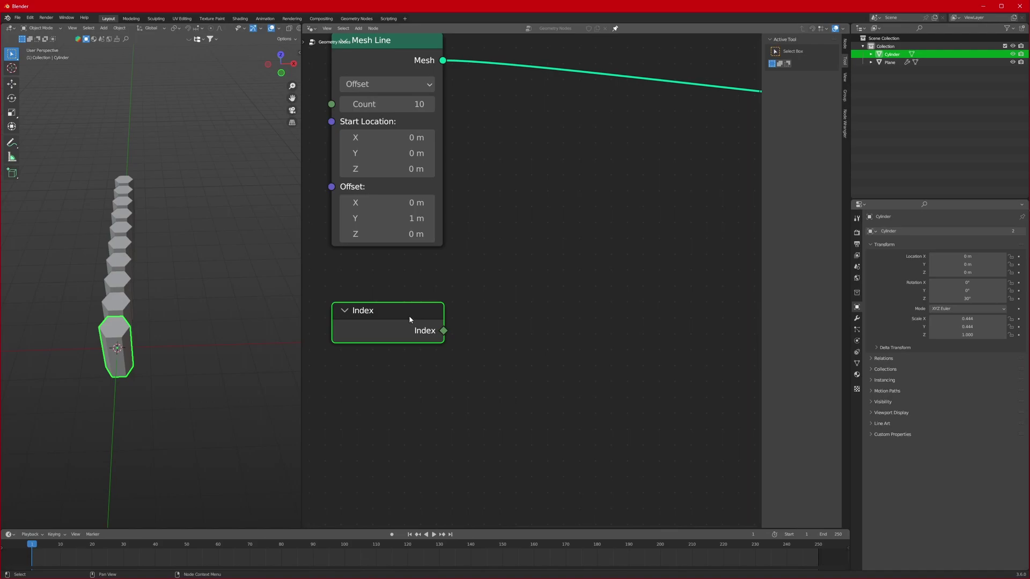
mouse_move(409, 320)
mouse_down()
mouse_move(419, 304)
mouse_move(423, 316)
mouse_up()
Add a Math node beside the Index node and set its operation to Wrap
scroll(517, 336, down, 2)
middle_drag(548, 264, 515, 265)
click(515, 264)
key(shift+a)
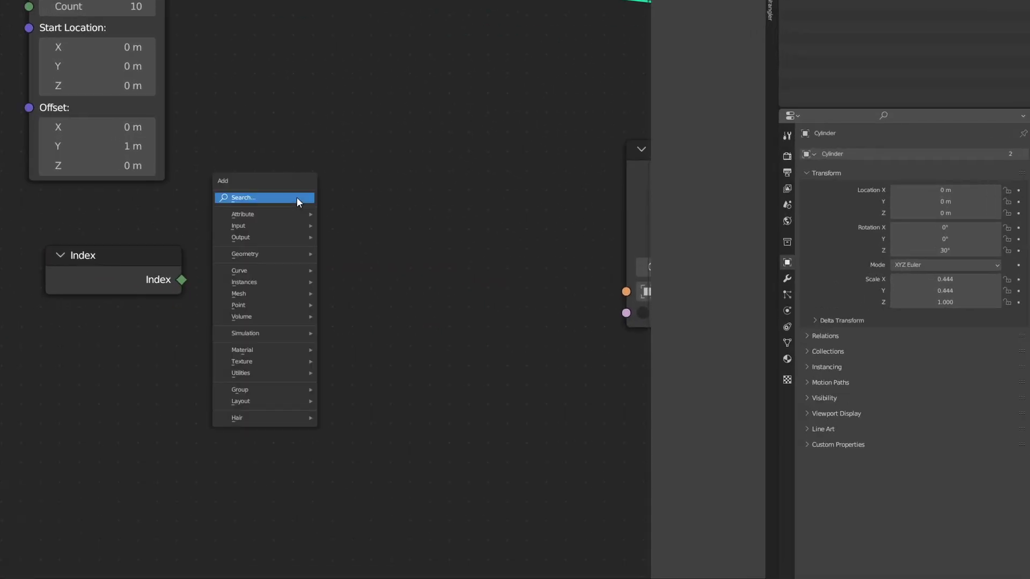
click(298, 198)
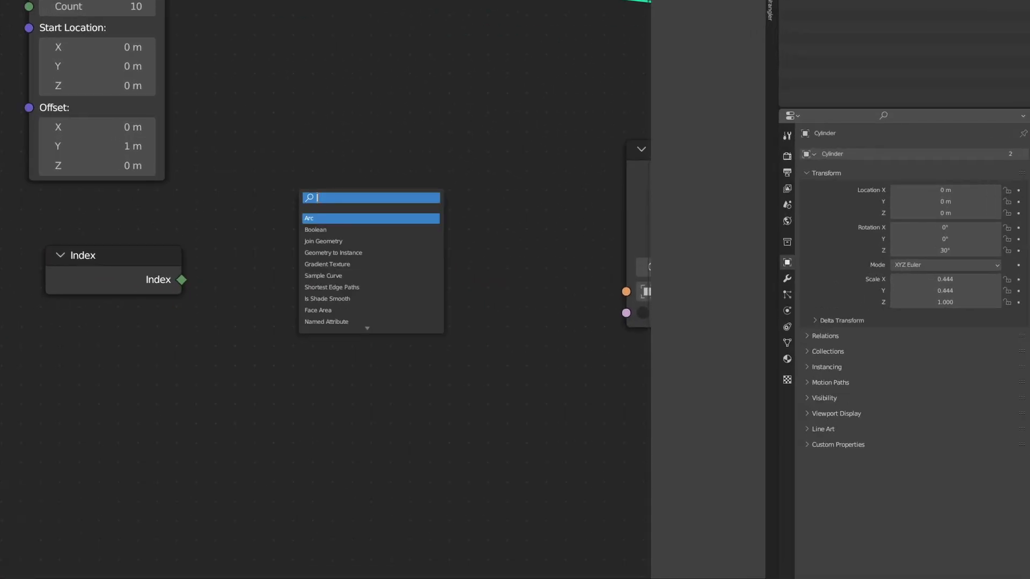
text(math)
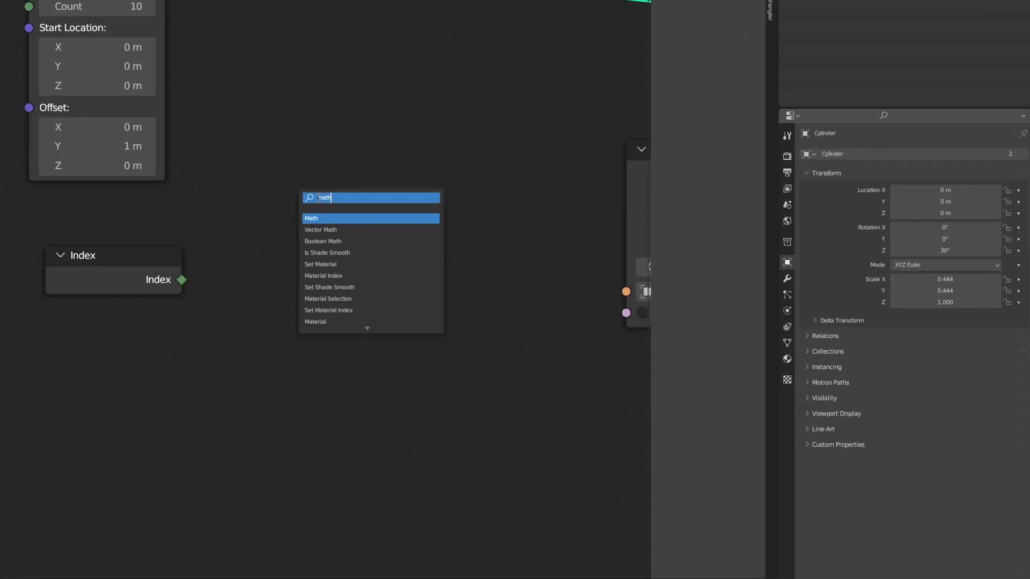
click(332, 217)
click(244, 220)
click(284, 243)
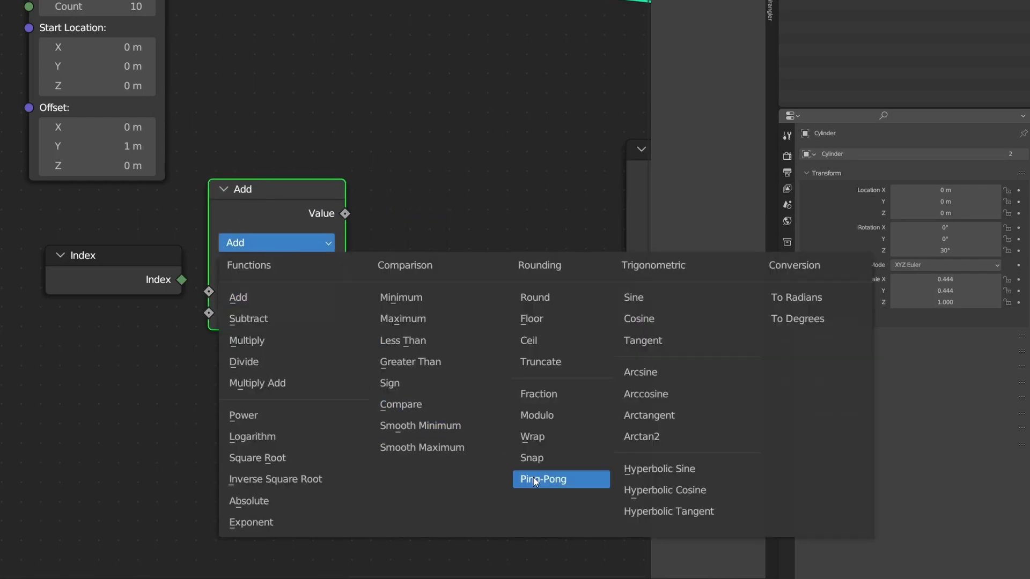
click(538, 440)
Duplicate the Wrap node beside the original and change the copy's operation to Greater Than
key(shift+d)
click(445, 228)
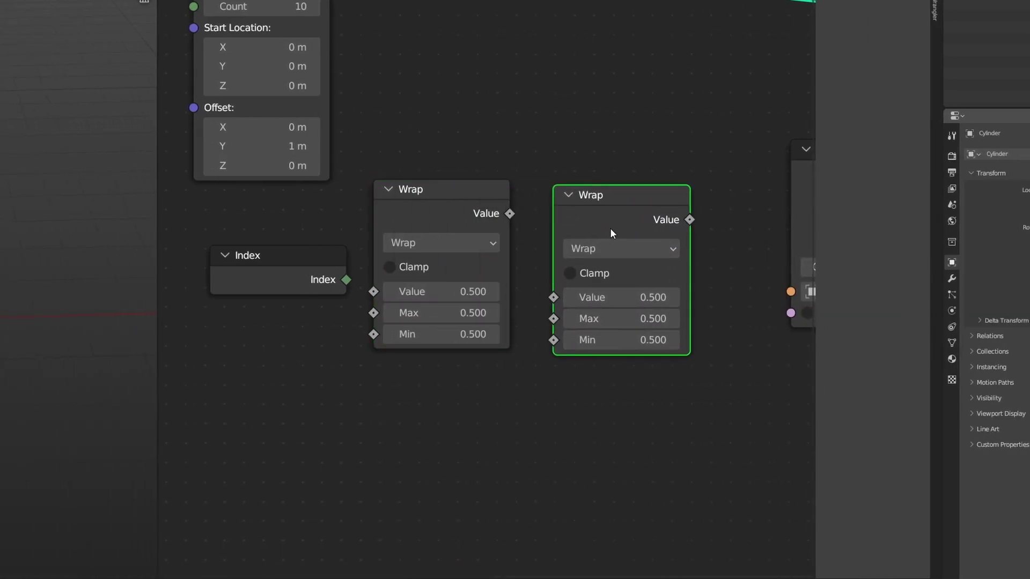
click(451, 249)
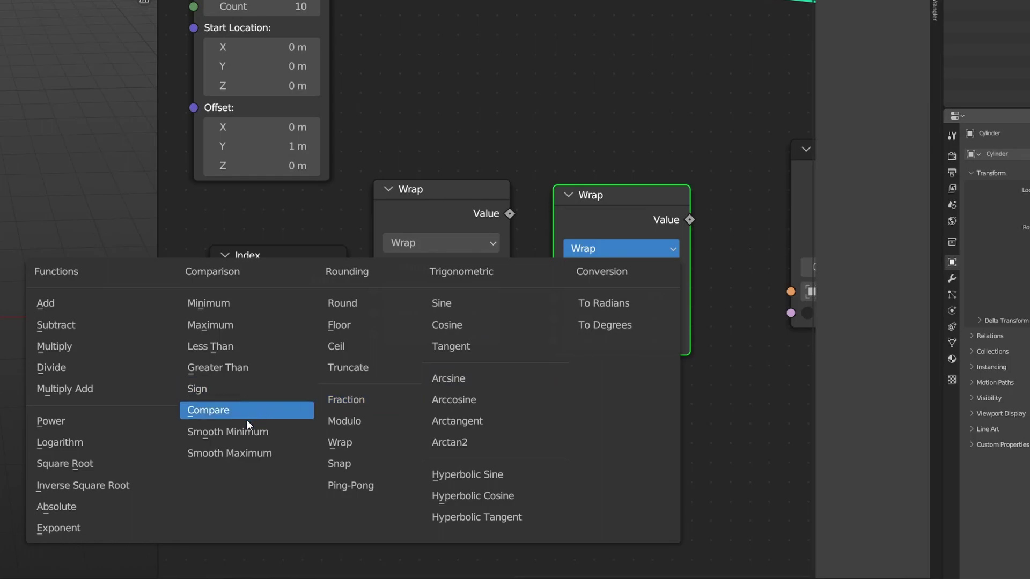
click(241, 367)
Connect Index to the Value input of Wrap, and the Wrap output to the Value input of Greater Than
drag(603, 165, 376, 241)
click(350, 252)
drag(346, 280, 373, 291)
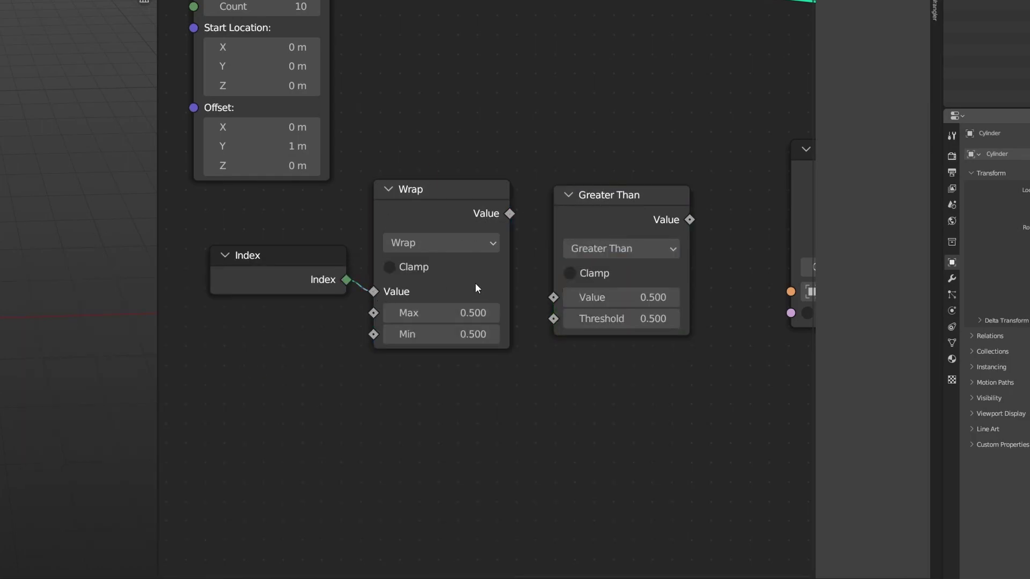
drag(510, 214, 554, 296)
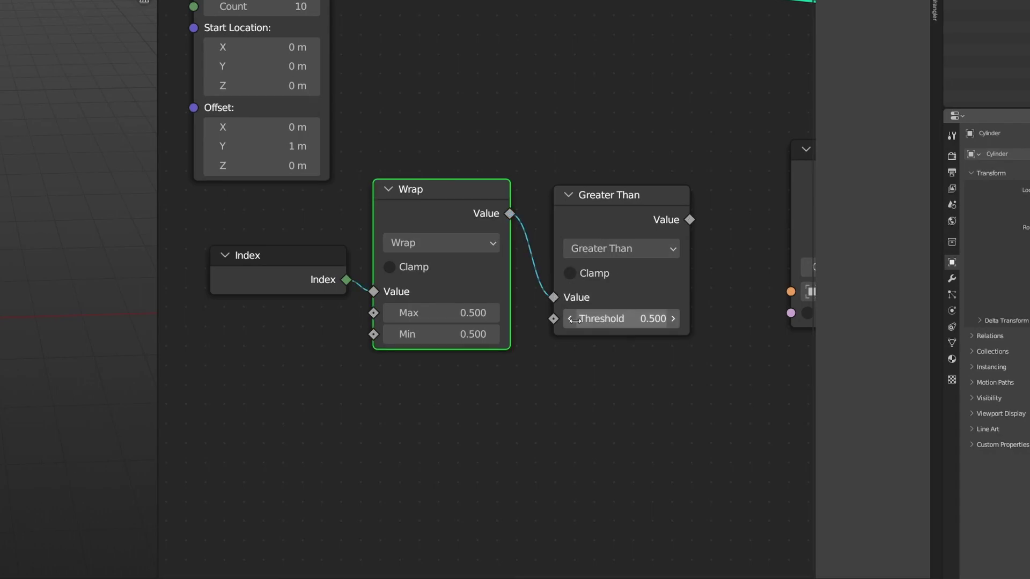
Set the Wrap node's Max to 0 and Min to 2, and the Greater Than threshold to 1
click(427, 314)
text(0)
key(Return)
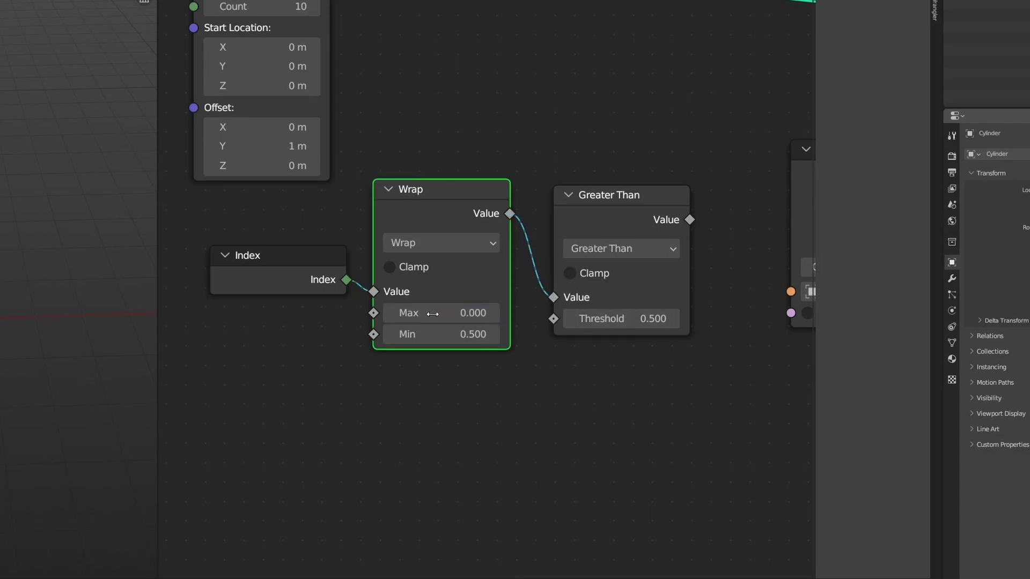
click(471, 335)
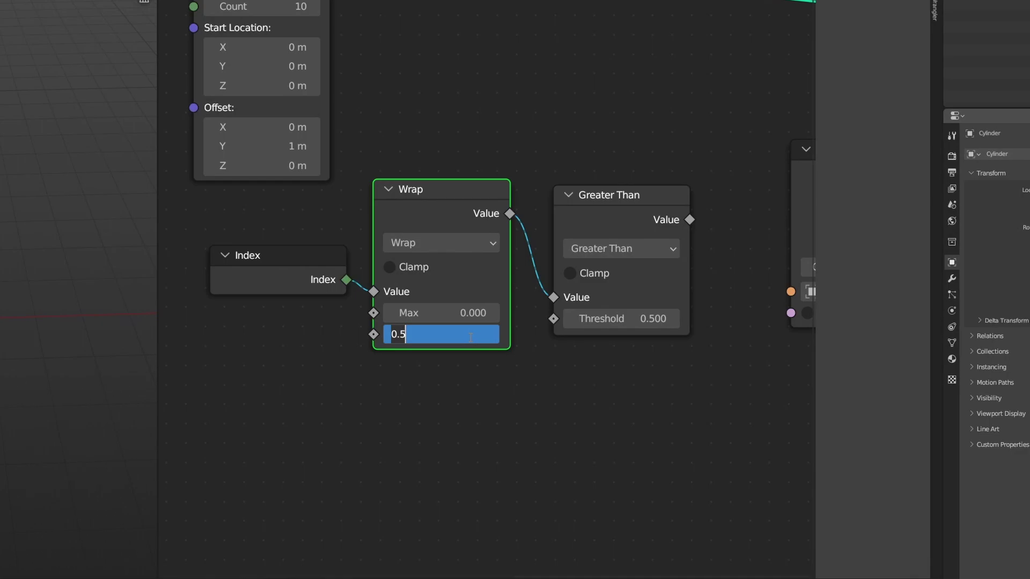
text(2)
key(Return)
click(648, 319)
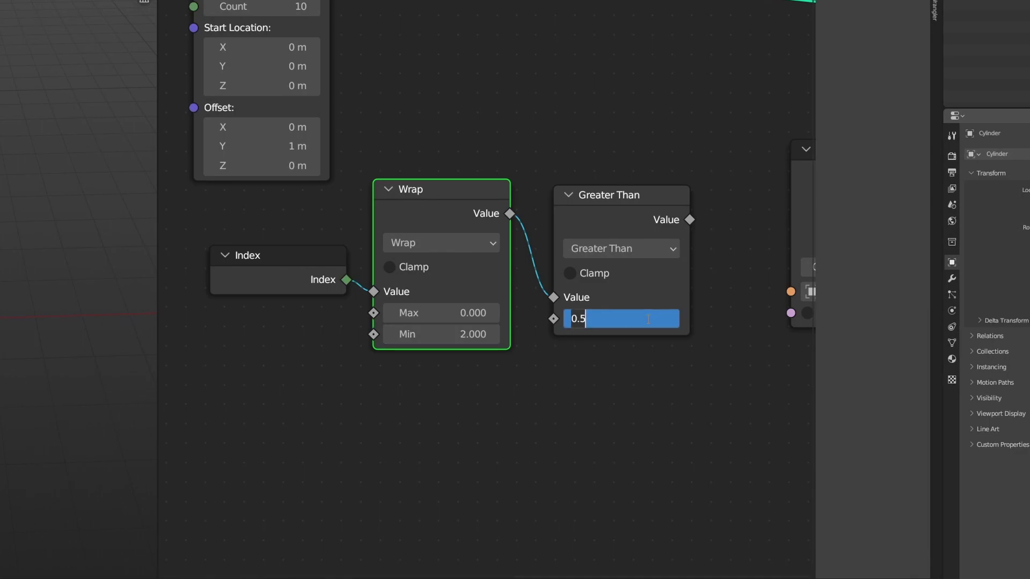
text(1)
key(Return)
Insert a Set Position node on the link between Mesh Line and Instance on Points
drag(667, 148, 469, 241)
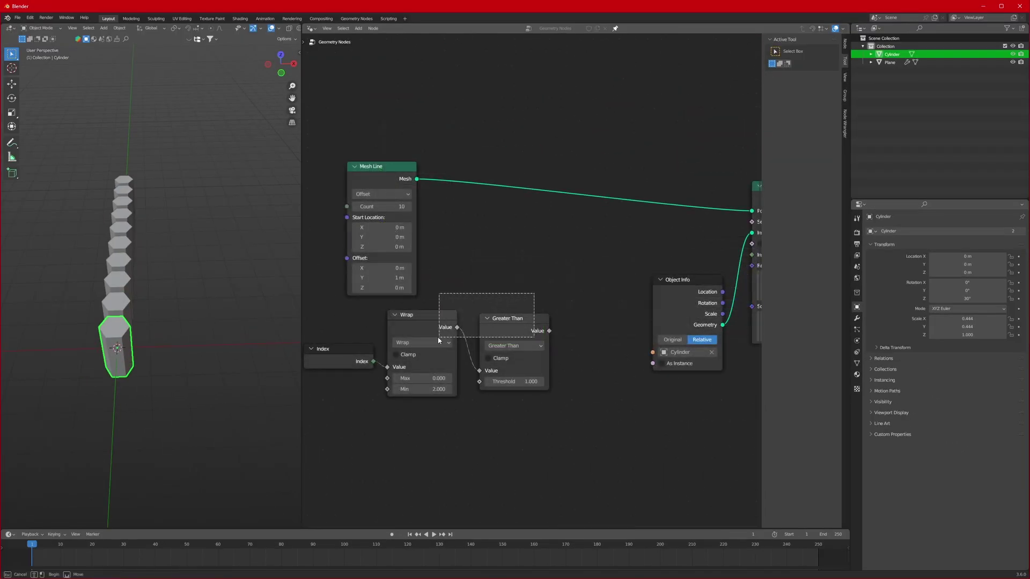
key(shift+a)
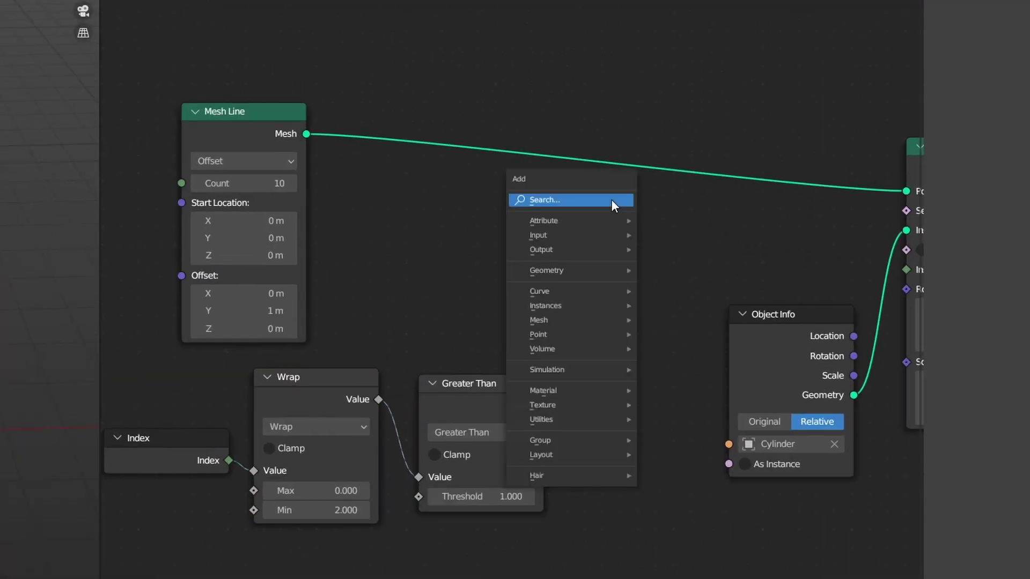
click(587, 221)
text(set)
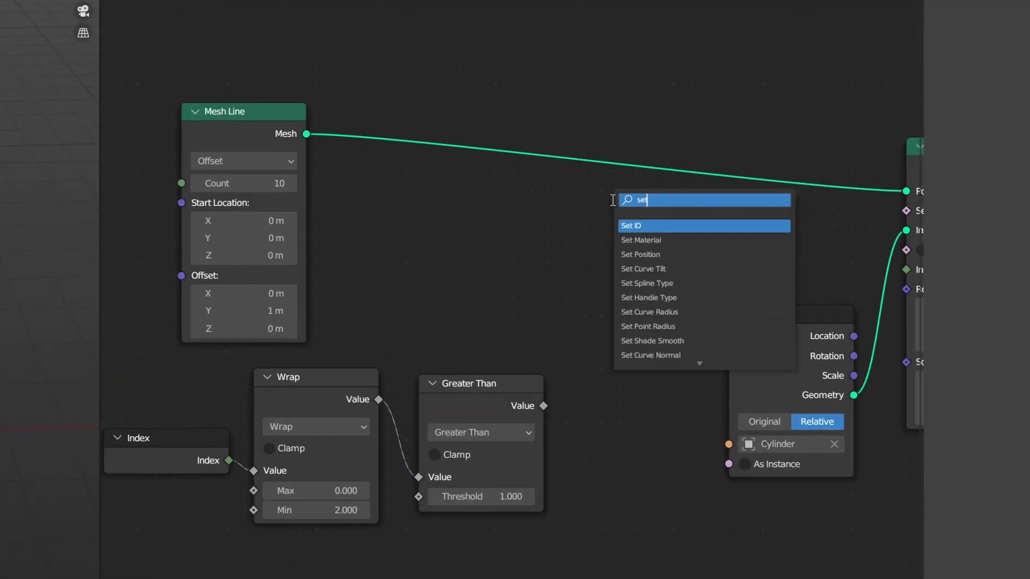
click(627, 255)
click(623, 172)
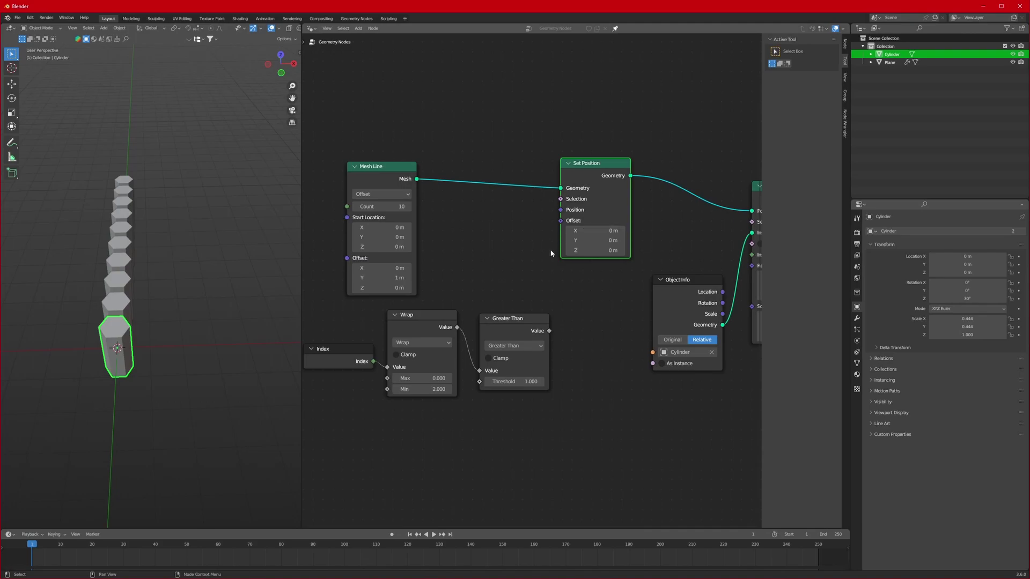
Shift the Index, Wrap and Greater Than nodes together away from Object Info to make room for another node
drag(514, 392, 475, 321)
drag(511, 284, 543, 308)
drag(561, 415, 363, 343)
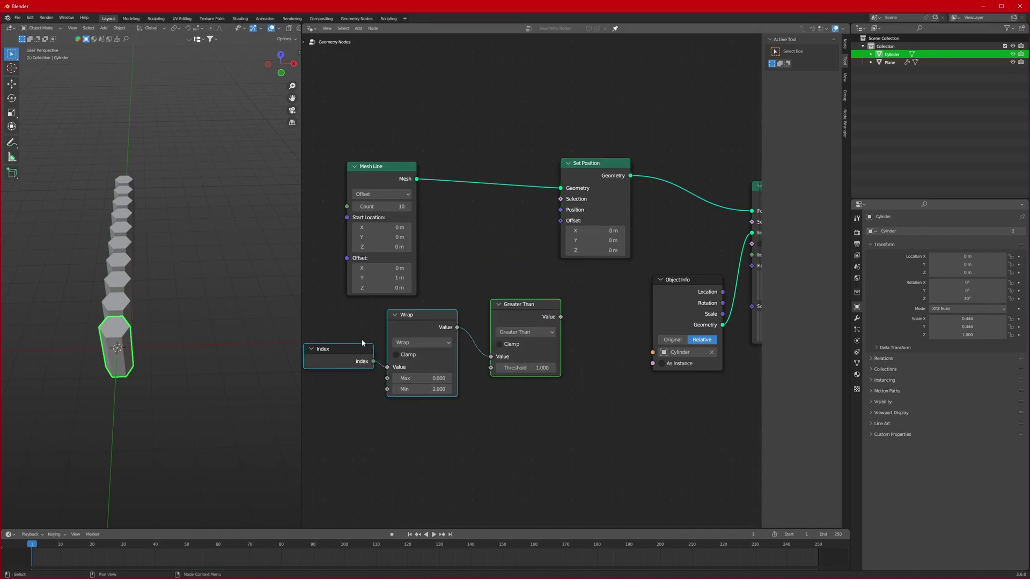
drag(503, 301, 431, 299)
Add a Vector Math node between Greater Than and Object Info, below Set Position
click(503, 276)
key(shift+a)
click(504, 275)
text(vector)
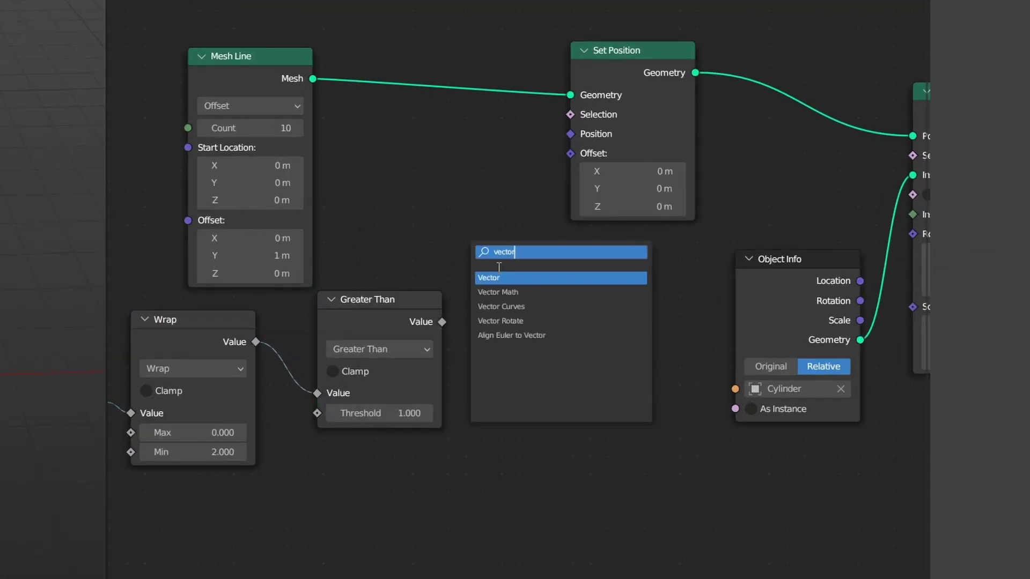
click(522, 298)
click(518, 307)
Link Greater Than through the Vector Math node to the Set Position Offset, and set its operation to Multiply
drag(589, 278, 569, 154)
drag(442, 324, 465, 328)
click(530, 307)
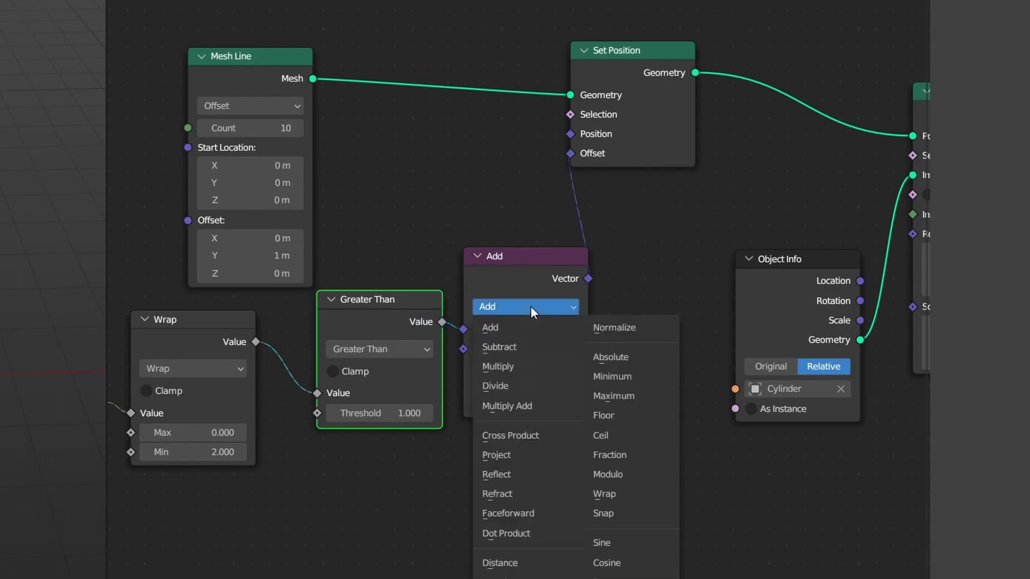
click(518, 365)
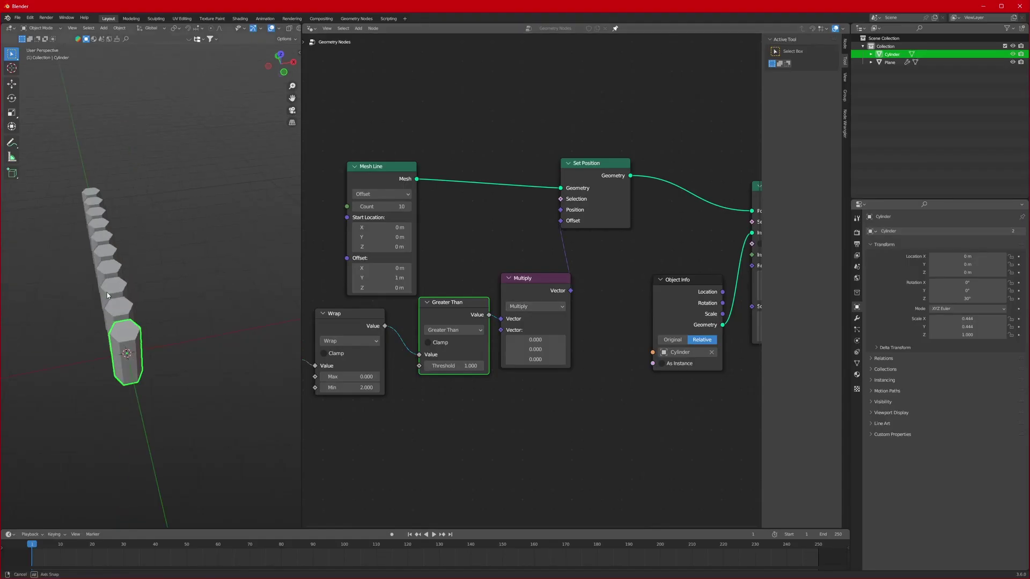
Set the Multiply node's X value to 0.990 and hide the original Cylinder in the viewport
middle_drag(107, 295, 146, 321)
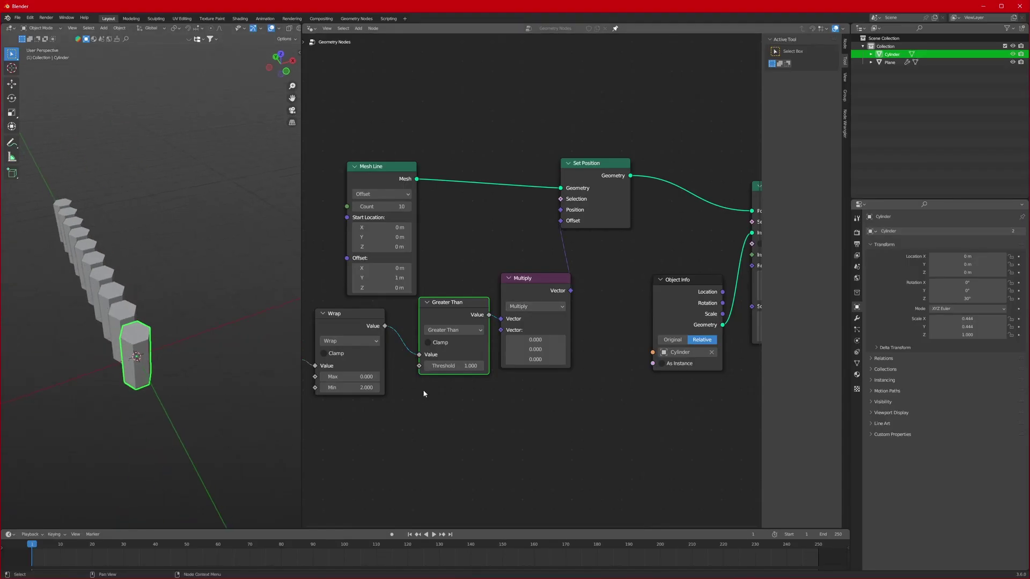
scroll(534, 401, up, 2)
click(536, 361)
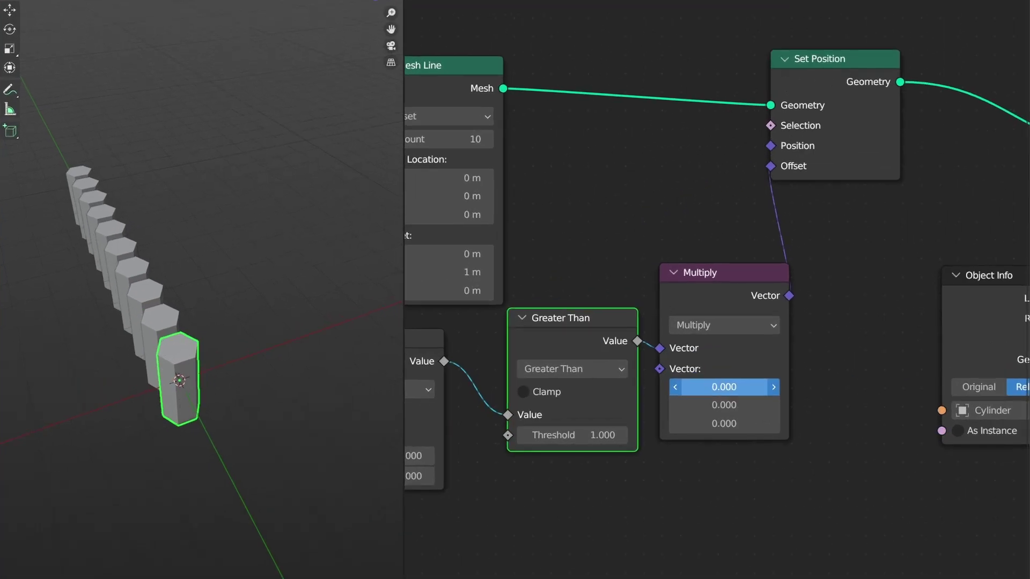
drag(723, 387, 775, 386)
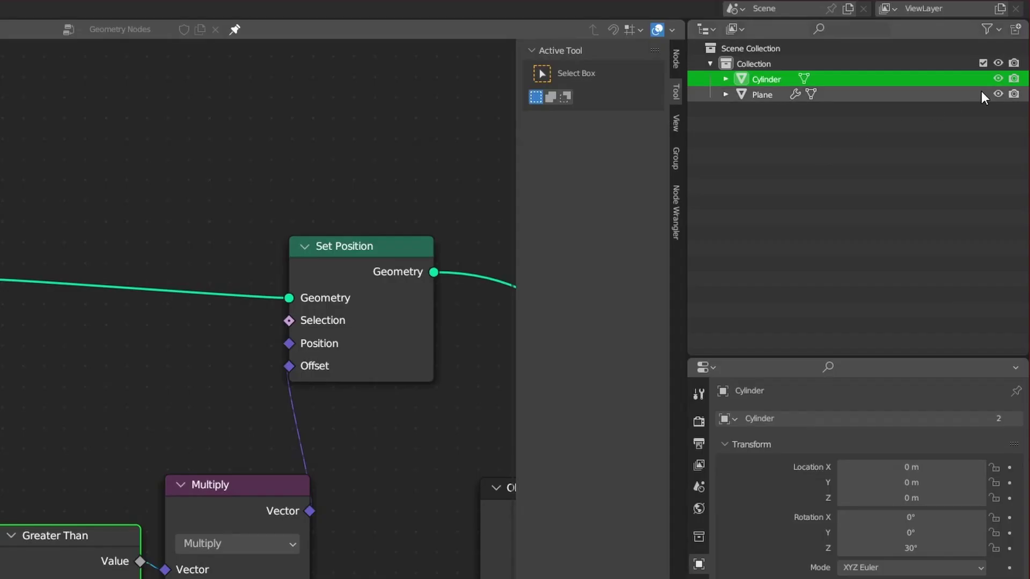
click(998, 78)
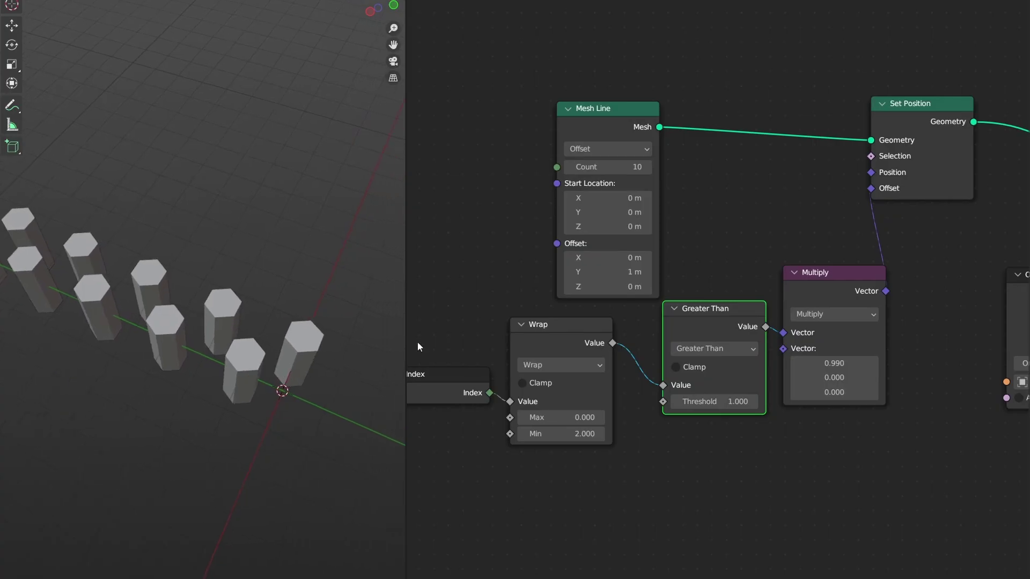
Move the Mesh Line node clear of the math nodes, then set its Y offset to 0.41 m and the Multiply X value to 0.700
scroll(655, 215, up, 3)
drag(628, 230, 627, 185)
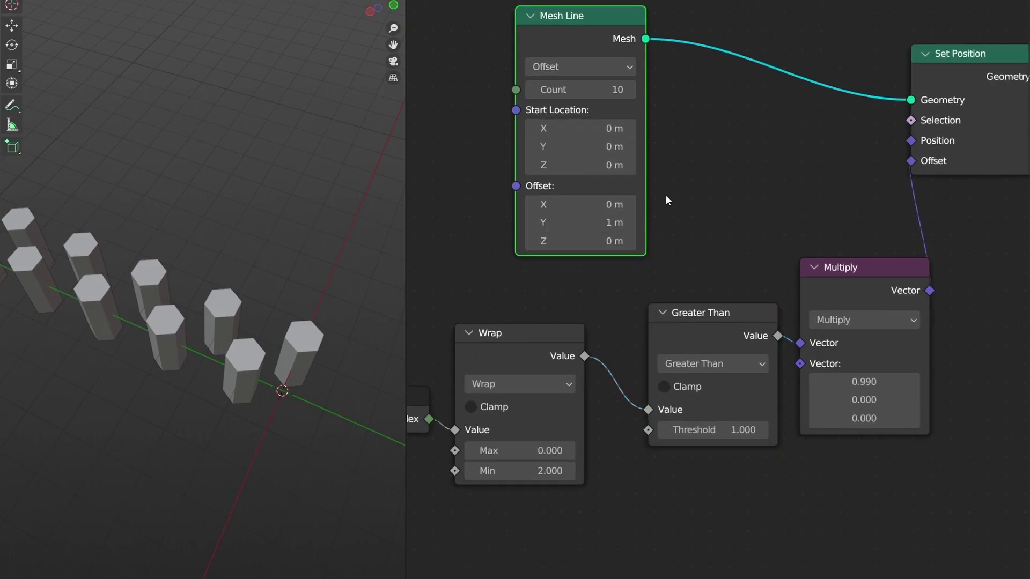
drag(617, 222, 571, 222)
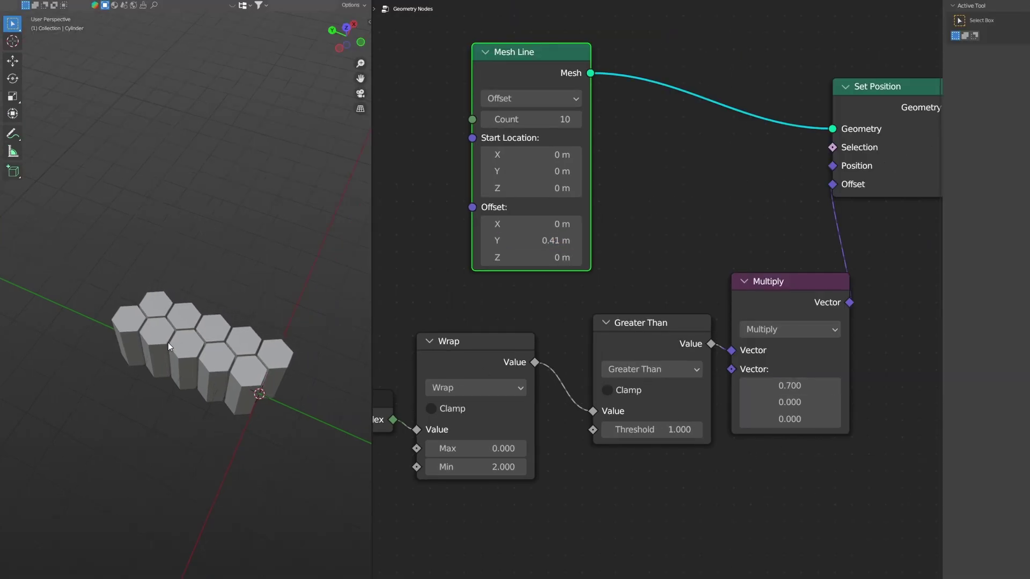
Check the hexagon spacing from the top view, try a Multiply X value of 0.680, and undo it
key(KP_7)
scroll(169, 342, up, 5)
shift+middle_drag(190, 364, 217, 293)
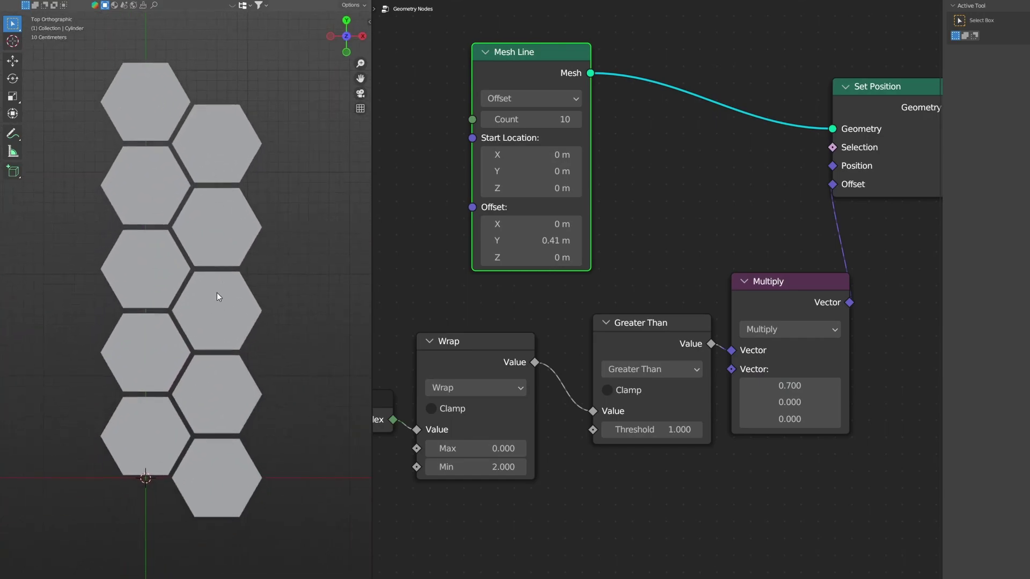
scroll(233, 305, up, 1)
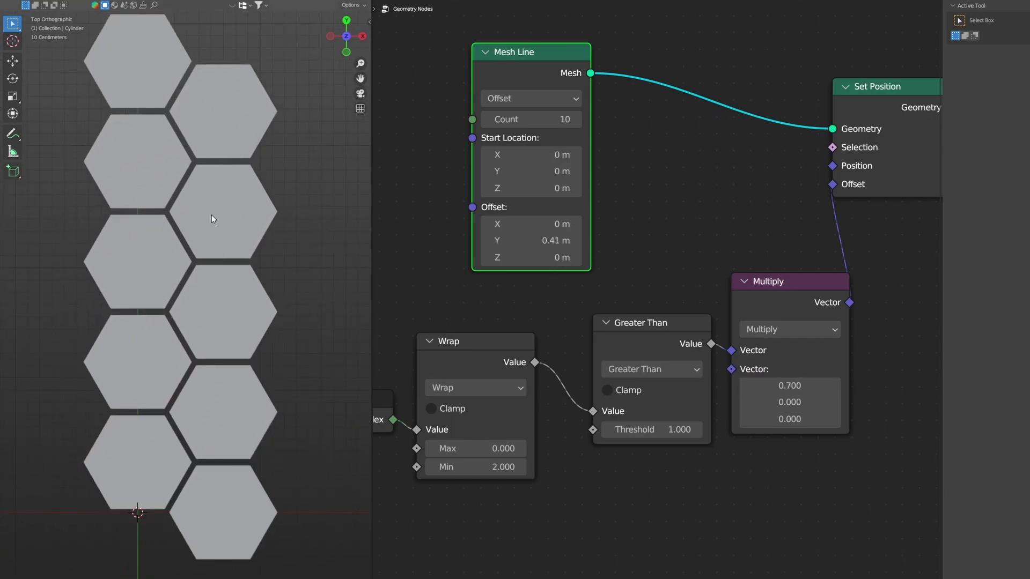
drag(799, 388, 787, 387)
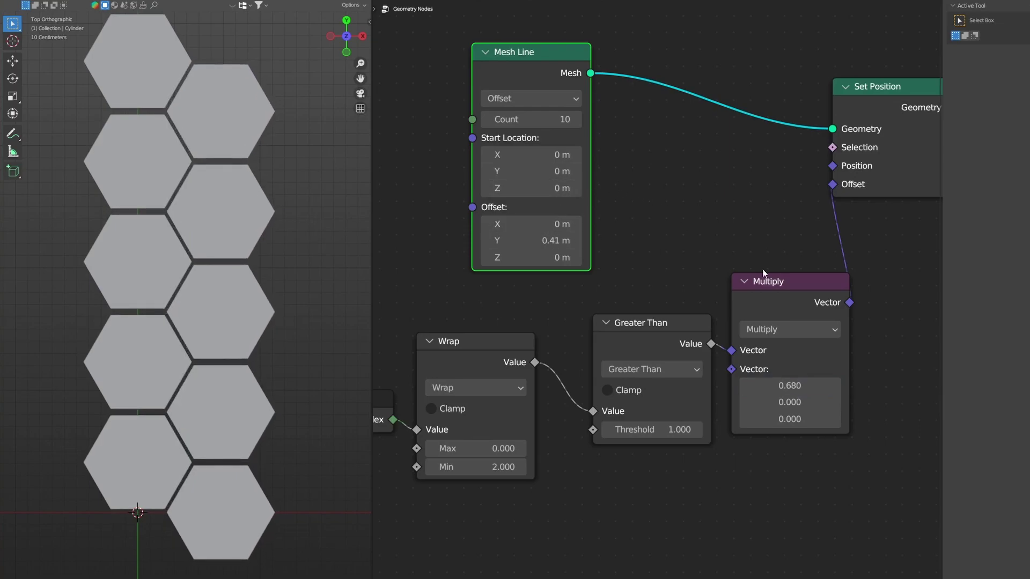
key(ctrl+z)
Select the hexagon Plane object and raise the Mesh Line Count to 24
scroll(237, 296, down, 3)
click(194, 285)
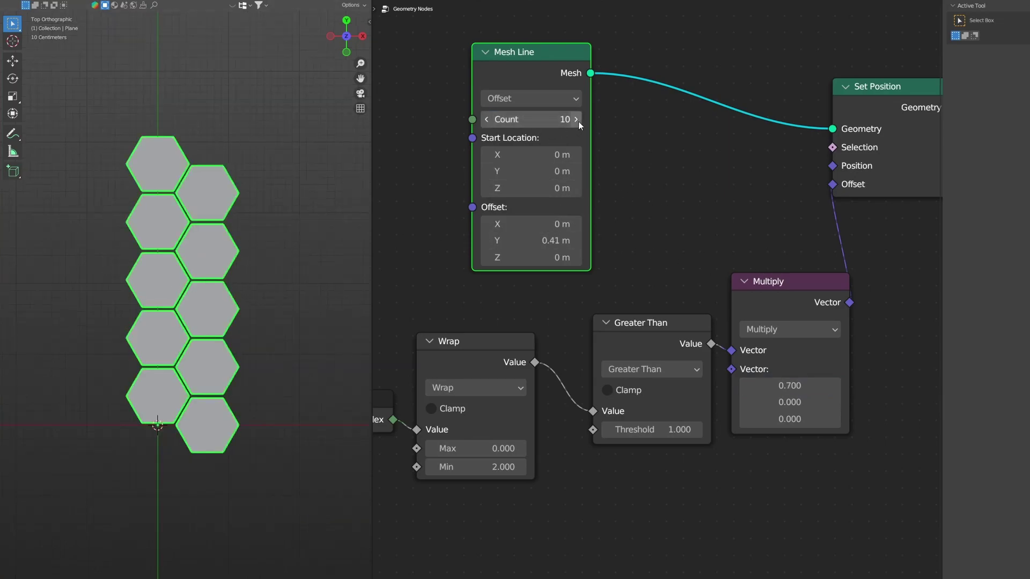
drag(578, 123, 621, 123)
scroll(221, 198, down, 3)
shift+middle_drag(221, 198, 215, 302)
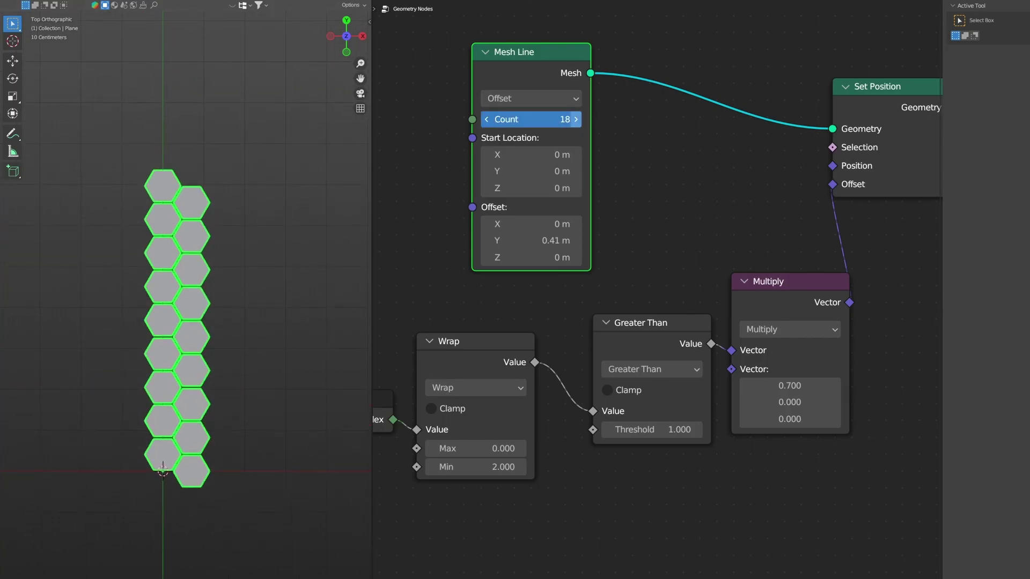
click(577, 120)
click(576, 120)
click(577, 120)
click(576, 120)
click(576, 120)
click(576, 120)
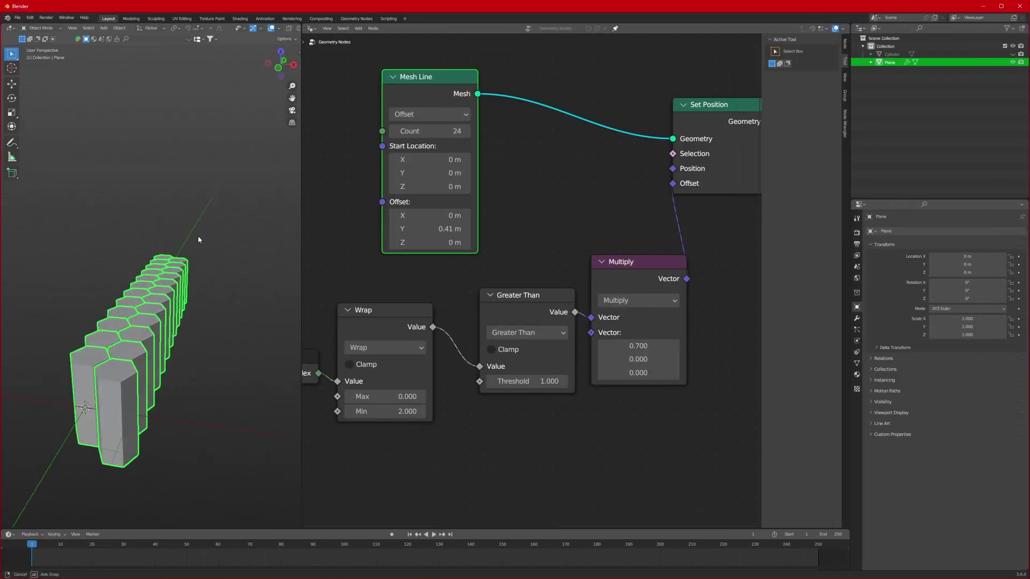
Shift the Index, Wrap, Greater Than and Multiply nodes together away from Object Info, keeping them below Mesh Line
middle_drag(246, 254, 208, 301)
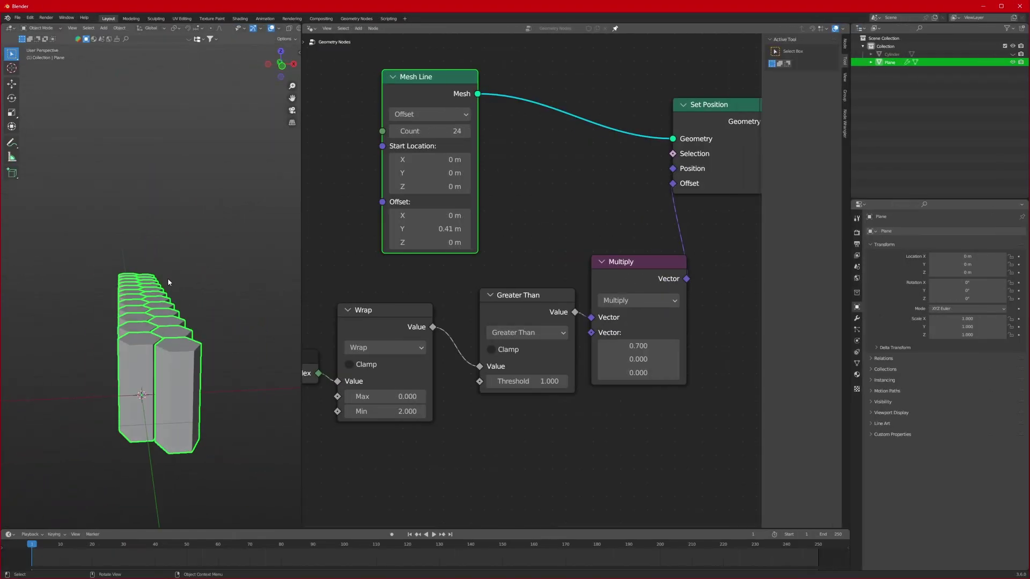
scroll(345, 269, down, 8)
drag(536, 393, 319, 293)
drag(499, 275, 443, 288)
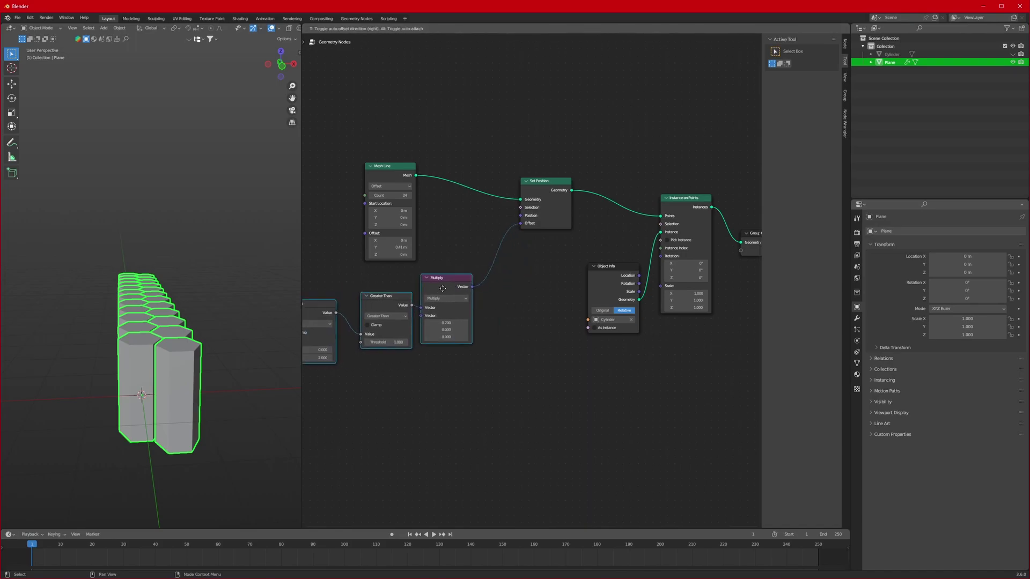
click(442, 288)
Move the Set Position node away from Instance on Points to make room for another node
middle_drag(231, 236, 179, 259)
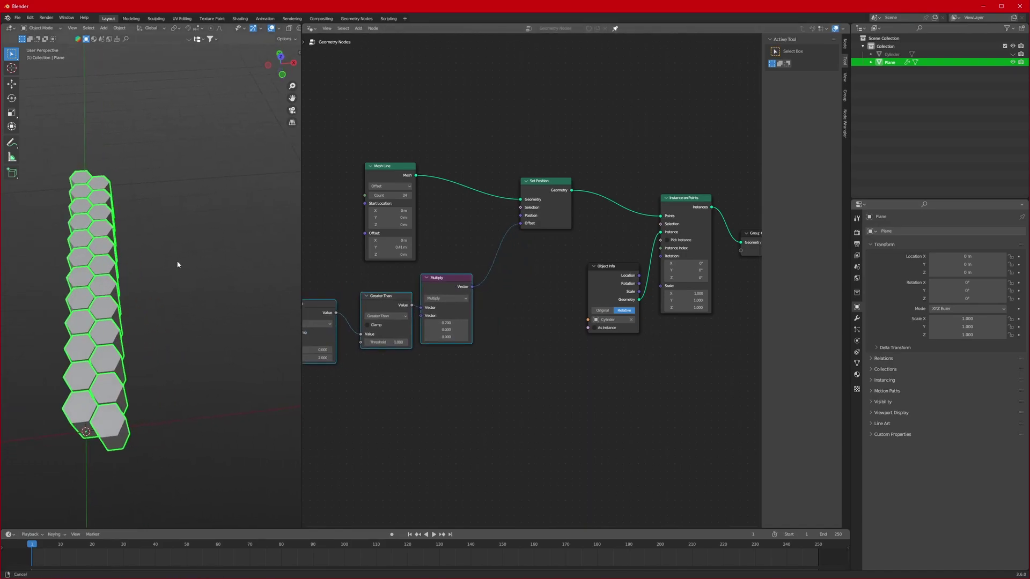
scroll(573, 256, up, 4)
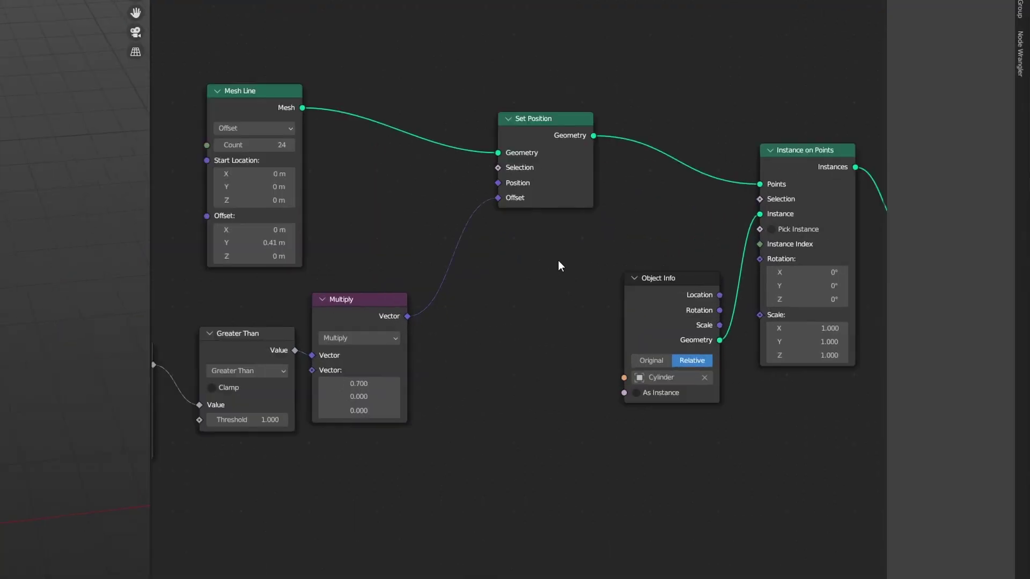
middle_drag(595, 252, 487, 271)
drag(446, 170, 436, 168)
key(Escape)
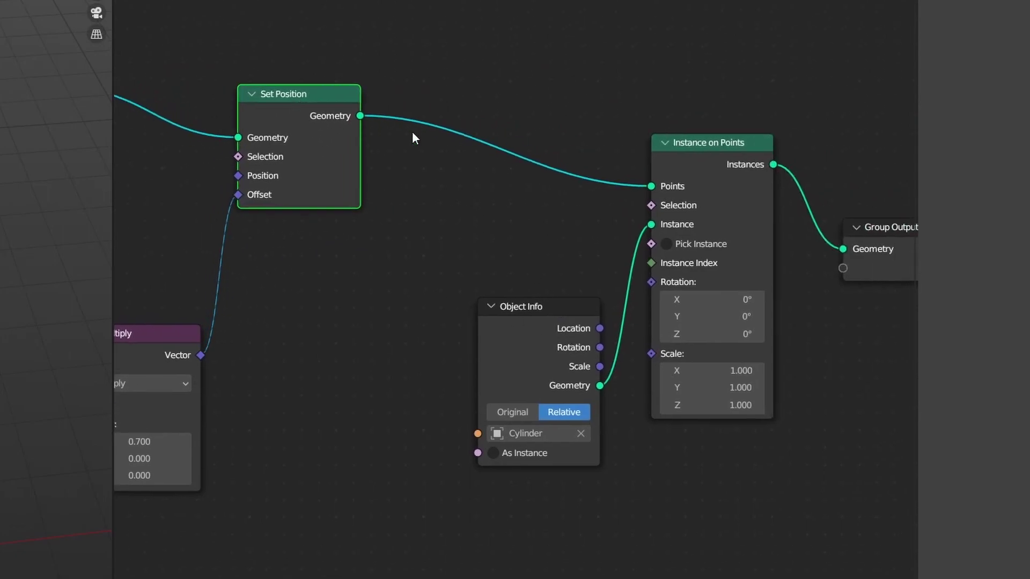
Duplicate the Instance on Points node and insert the copy on the link between Set Position and the original Instance on Points
click(716, 150)
key(shift+d)
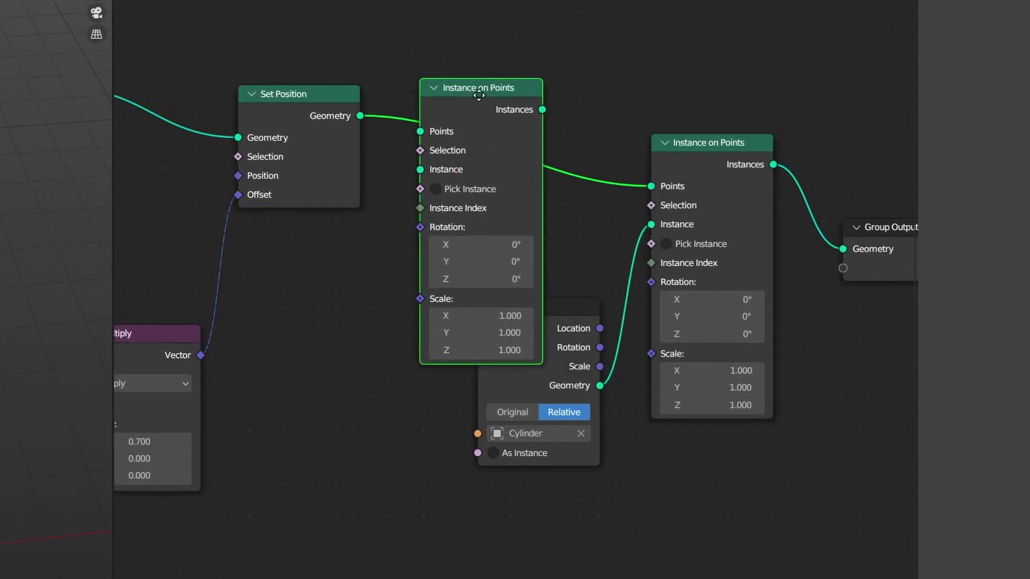
click(449, 121)
middle_drag(468, 47, 545, 39)
scroll(582, 130, down, 2)
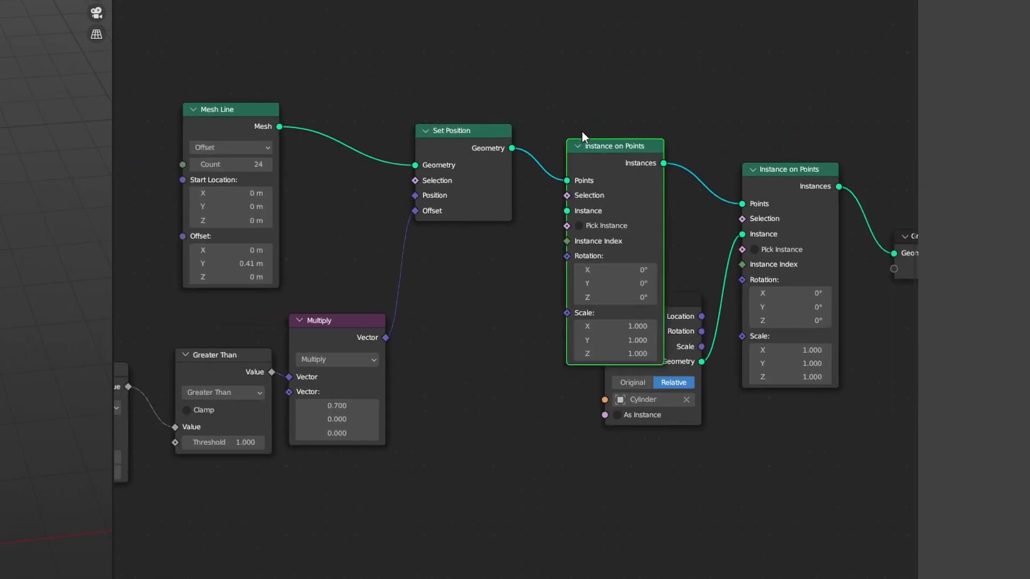
drag(582, 131, 569, 130)
Duplicate the Mesh Line node below Set Position, set its Y offset to 0 m, and link it to the new node's Instance input
click(226, 114)
key(shift+d)
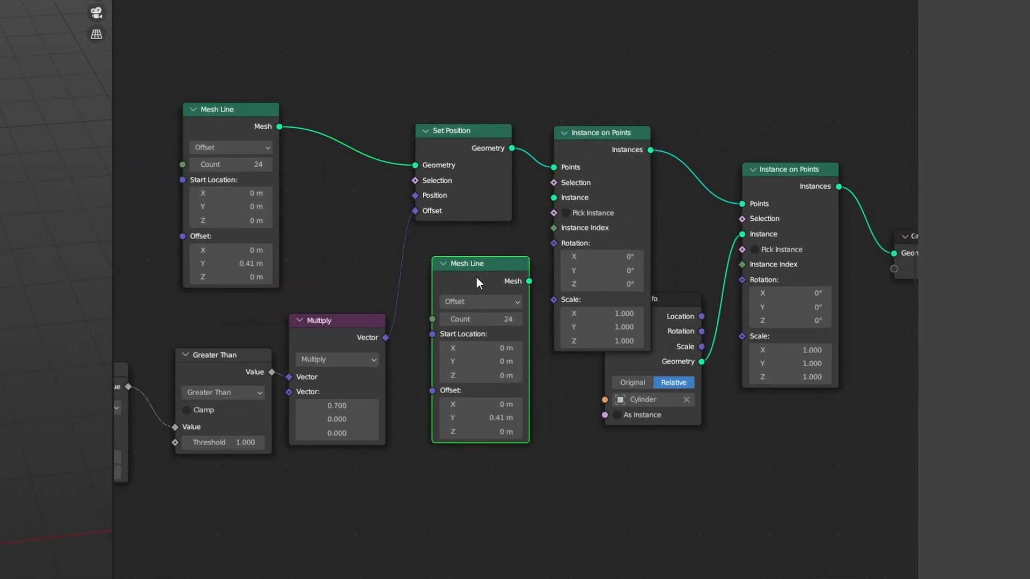
click(477, 275)
scroll(476, 274, up, 2)
click(482, 460)
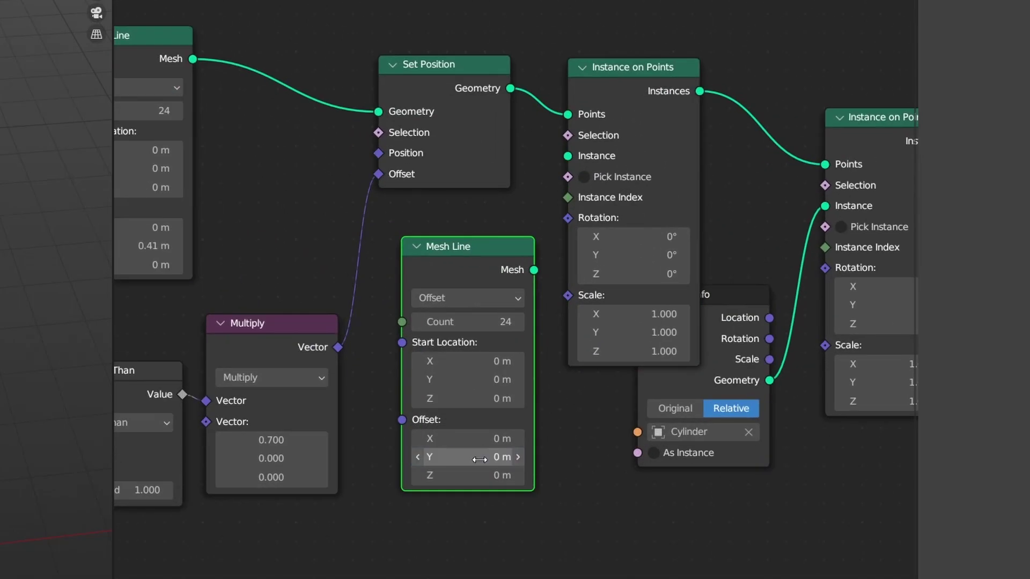
scroll(542, 414, up, 2)
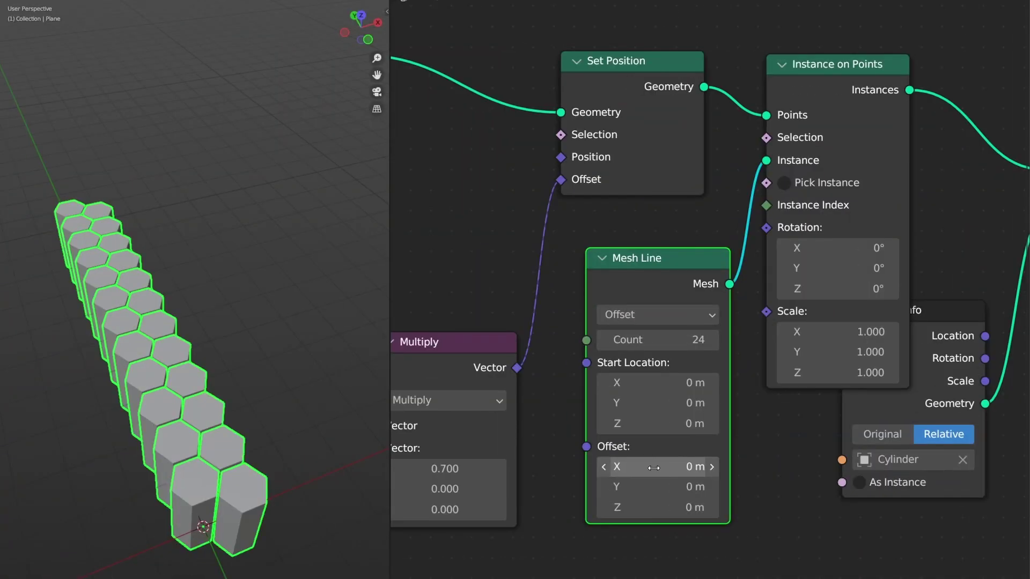
Set the duplicated Mesh Line's X offset to 1.41 m, using the top view to fit the hexagon columns together
drag(452, 485, 472, 485)
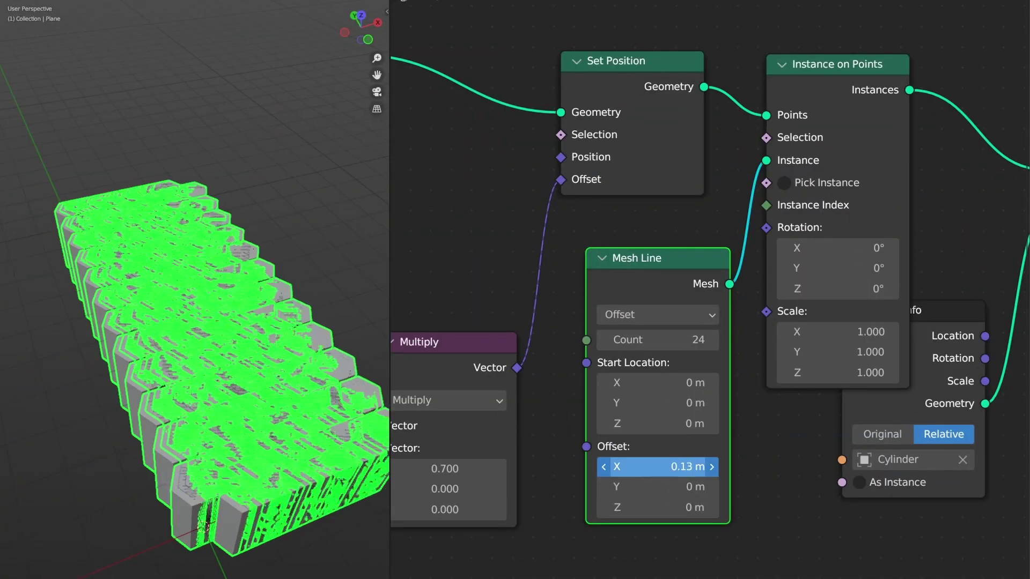
drag(657, 466, 725, 467)
key(KP_7)
drag(660, 467, 668, 467)
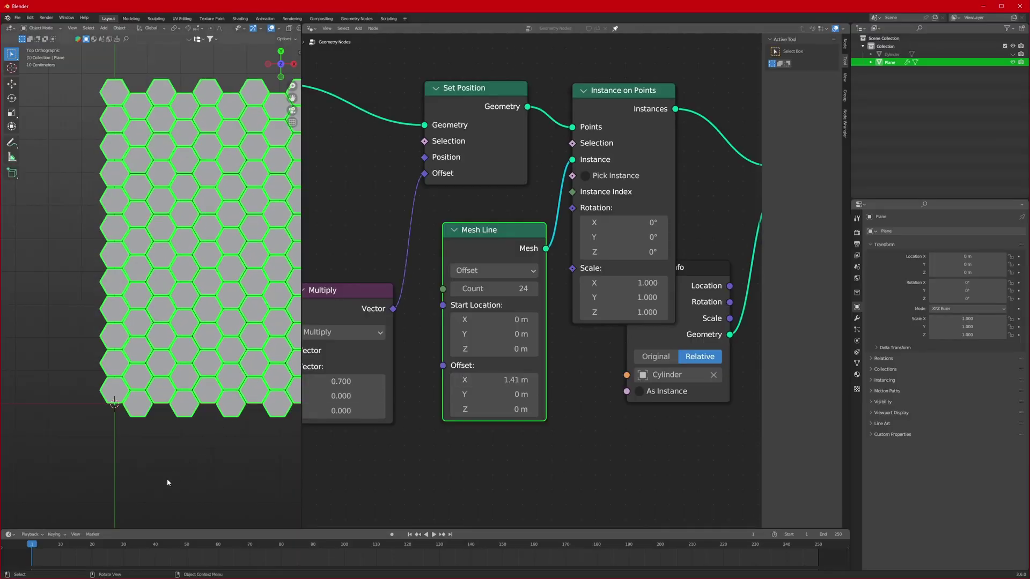
Deselect the Plane and raise the first Mesh Line's Count to 70 to extend the hexagon grid
click(167, 483)
scroll(165, 389, up, 4)
scroll(165, 388, down, 6)
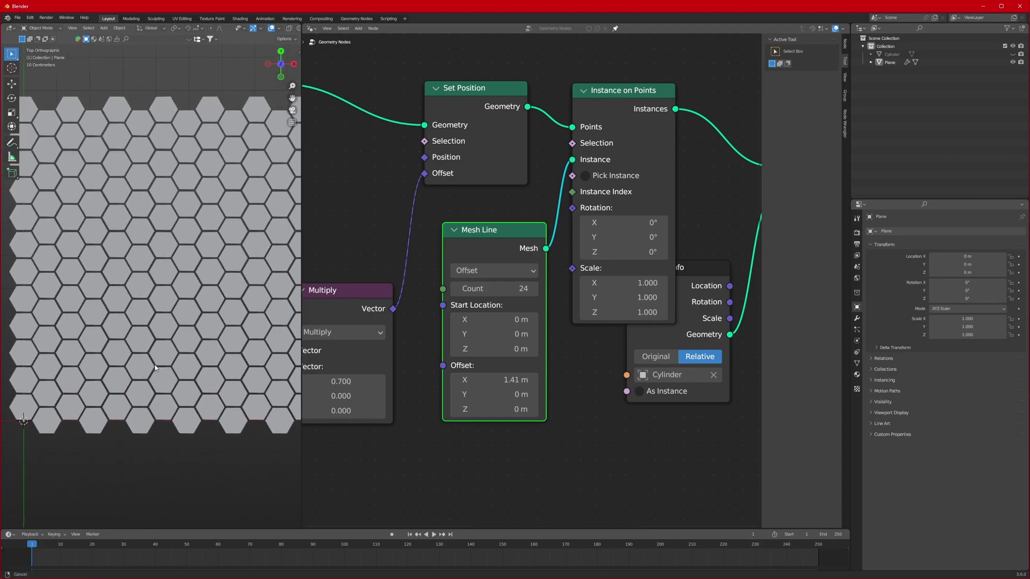
shift+middle_drag(162, 352, 220, 304)
scroll(406, 238, down, 3)
middle_drag(407, 238, 498, 261)
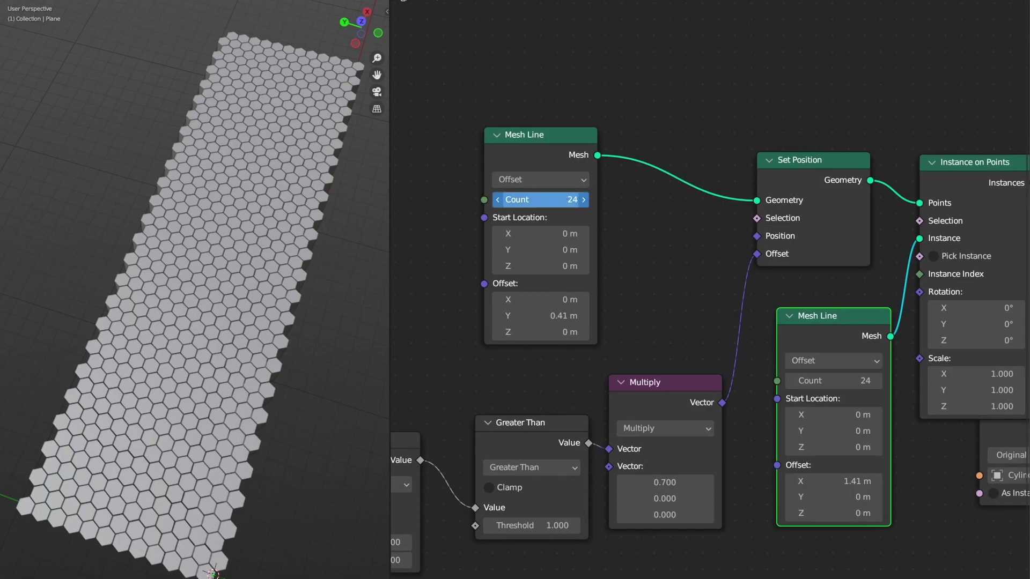
mouse_move(528, 206)
mouse_down()
mouse_move(569, 206)
mouse_move(543, 205)
mouse_up()
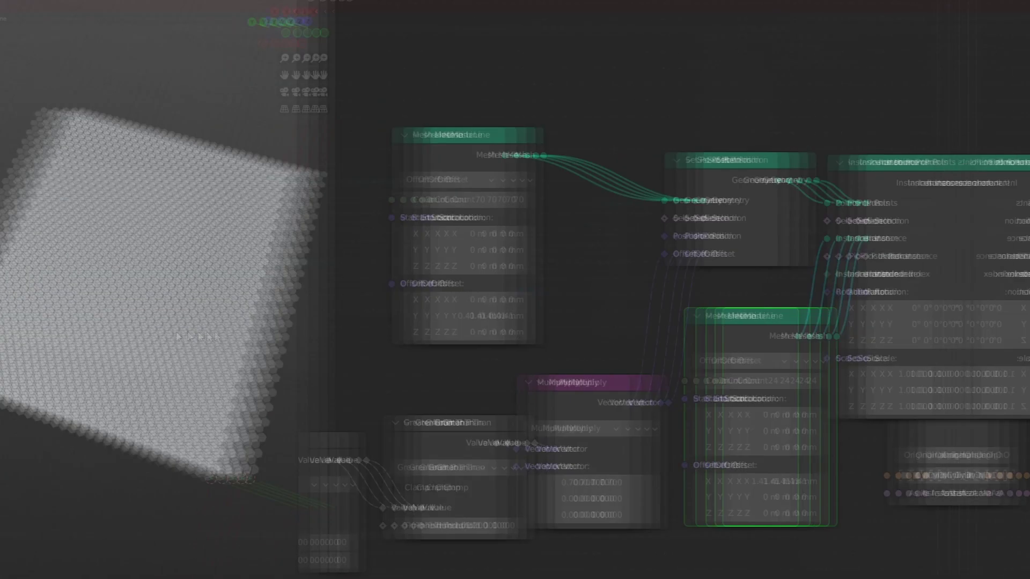
Add a UV sphere, raised to about 1.98 m above the hexagon grid, and shade it smooth
scroll(234, 262, up, 6)
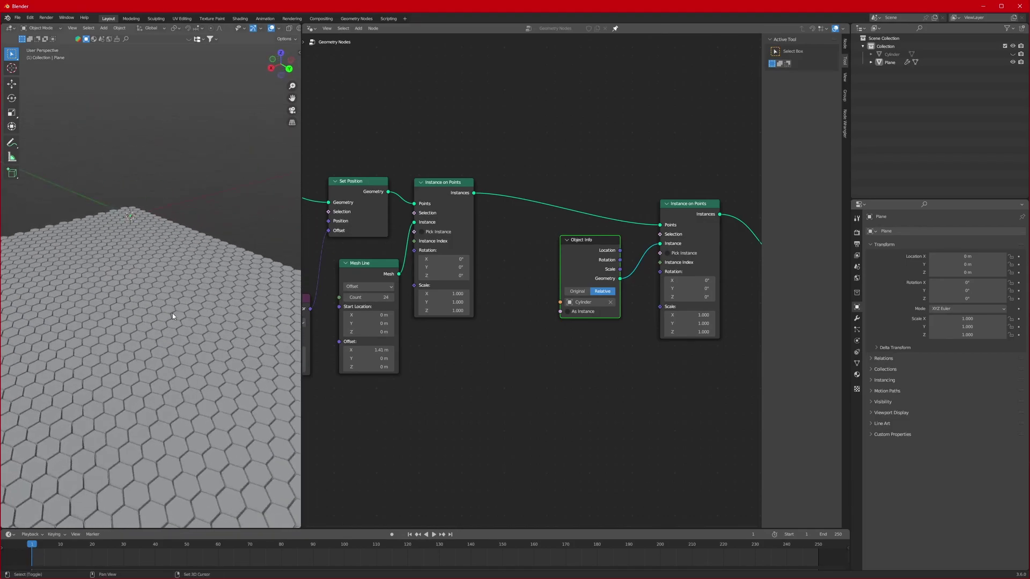
key(shift+a)
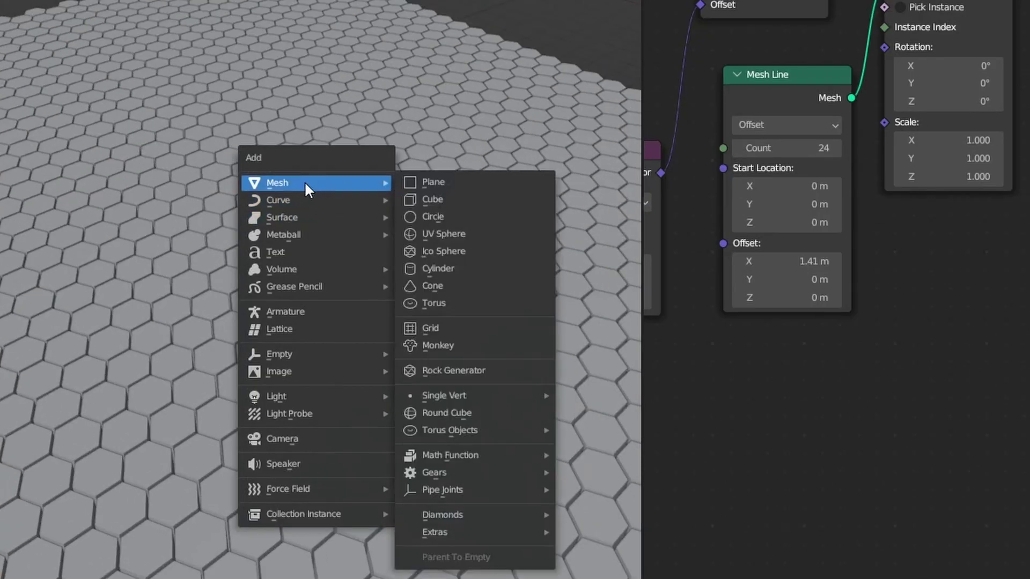
click(455, 233)
key(g)
key(z)
click(310, 252)
right_click(236, 226)
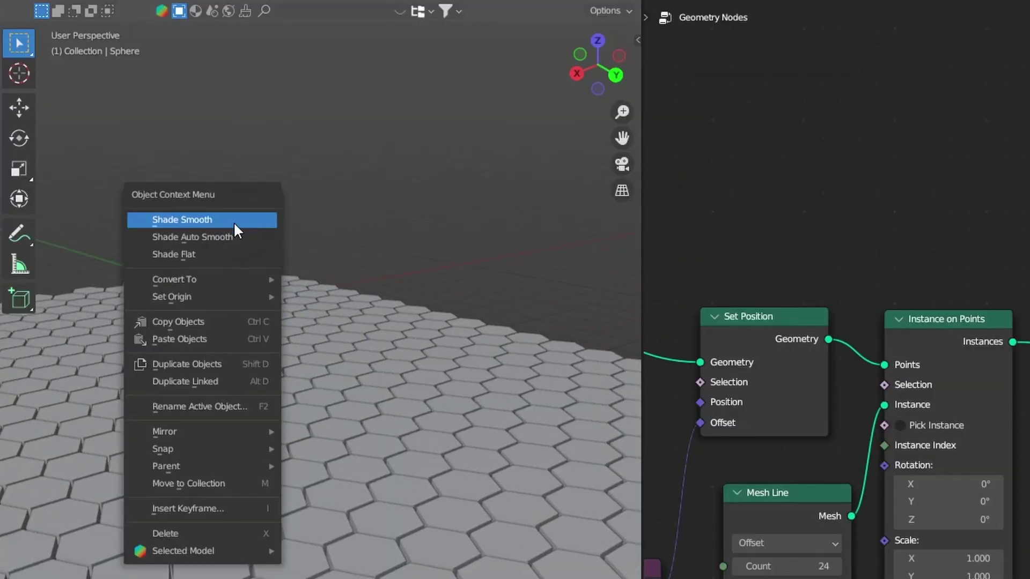
click(237, 223)
Move the sphere over the interior of the hexagon grid and scale it down to about 0.74
scroll(309, 427, down, 6)
key(g)
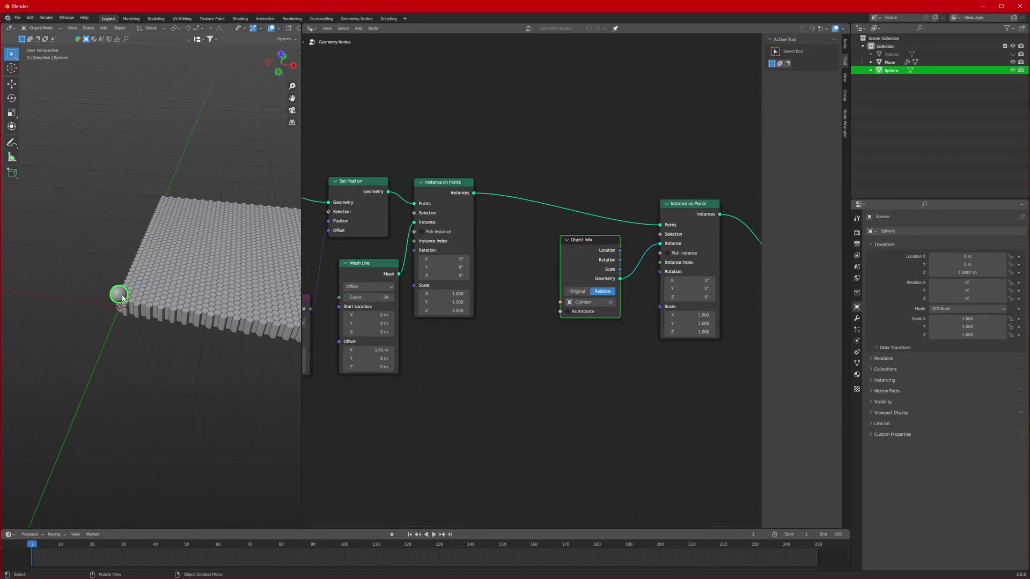
key(KP_7)
key(g)
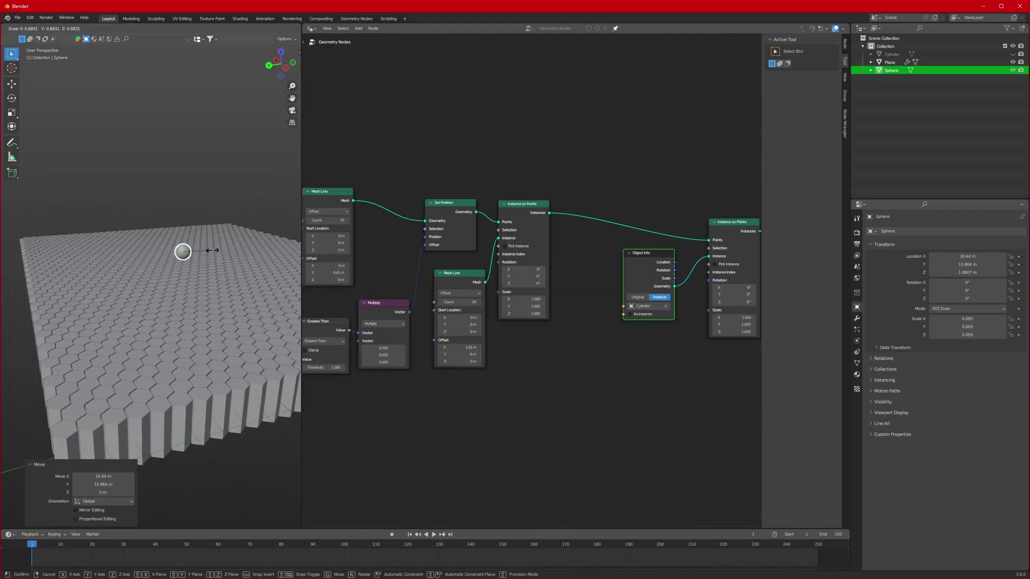
click(212, 253)
Lower the sphere along Z to about 1.59 m so that it sits close to the hexagon surface
key(g)
key(z)
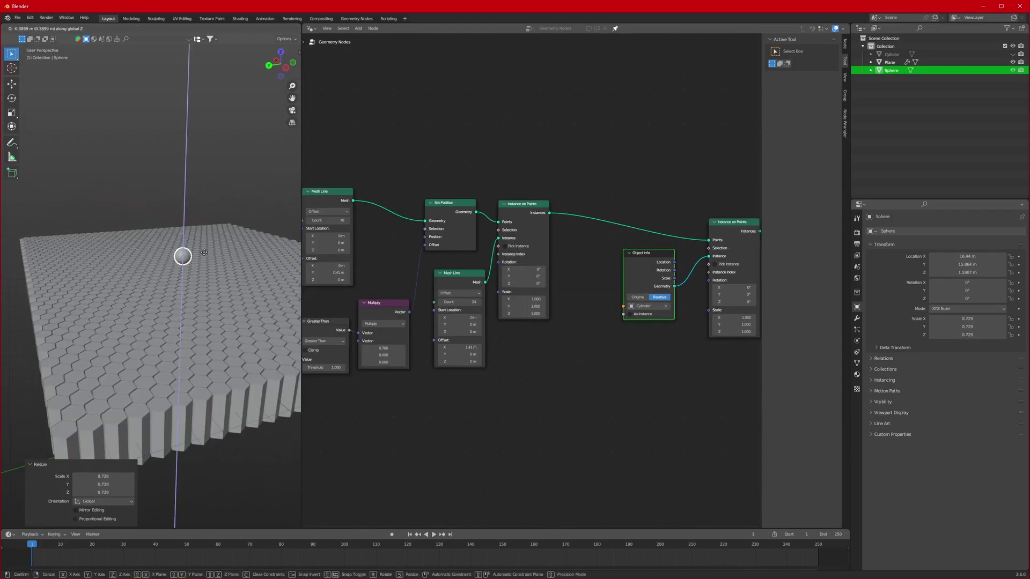
click(204, 253)
scroll(204, 253, up, 3)
scroll(204, 253, down, 3)
Add a Bezier circle curve to the scene
key(shift+a)
mouse_move(171, 209)
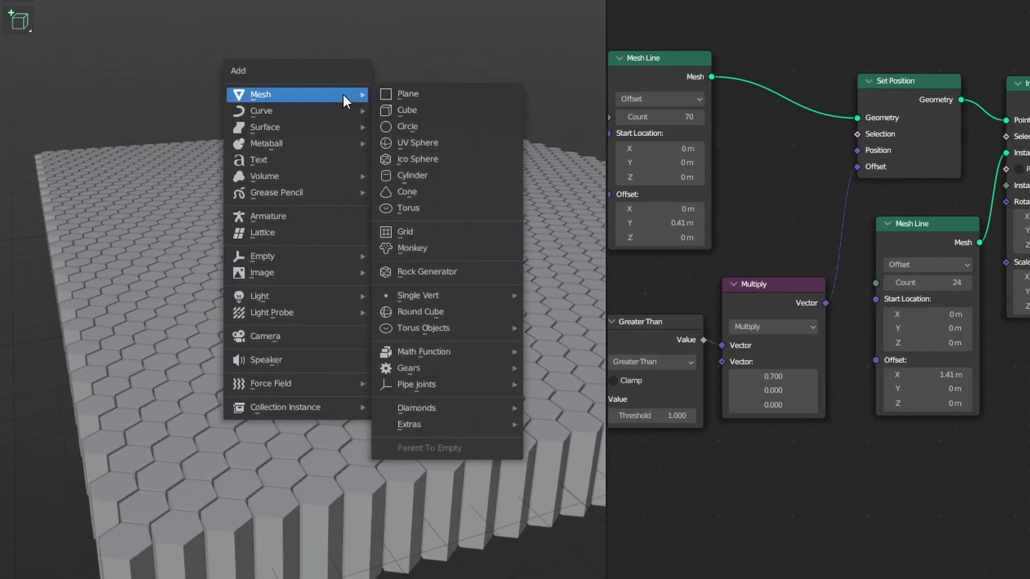
mouse_move(322, 110)
click(443, 127)
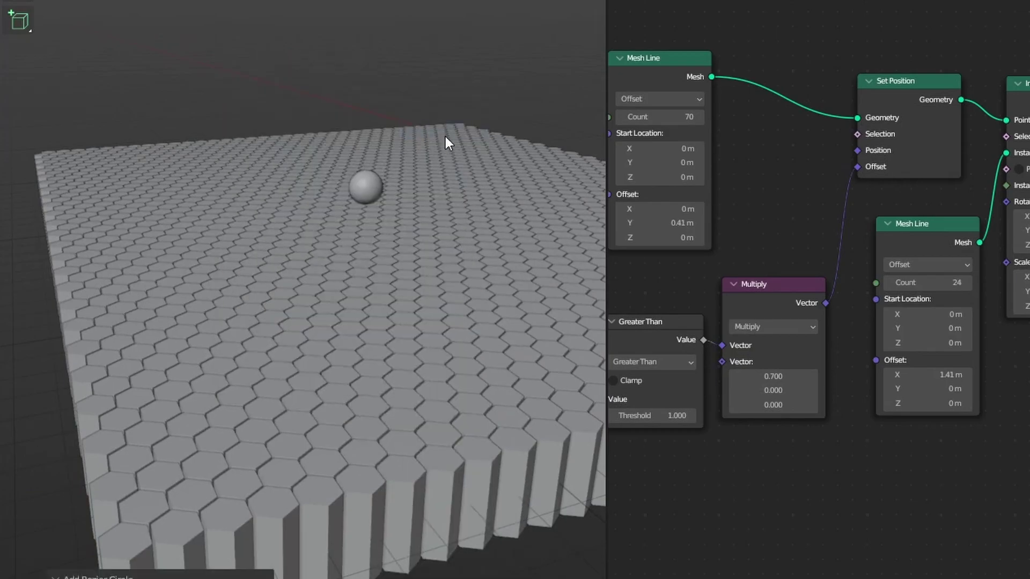
Move the Bezier circle over to the sphere and scale it up to about 3.74 so that it rings the sphere
scroll(450, 147, down, 5)
key(KP_7)
key(g)
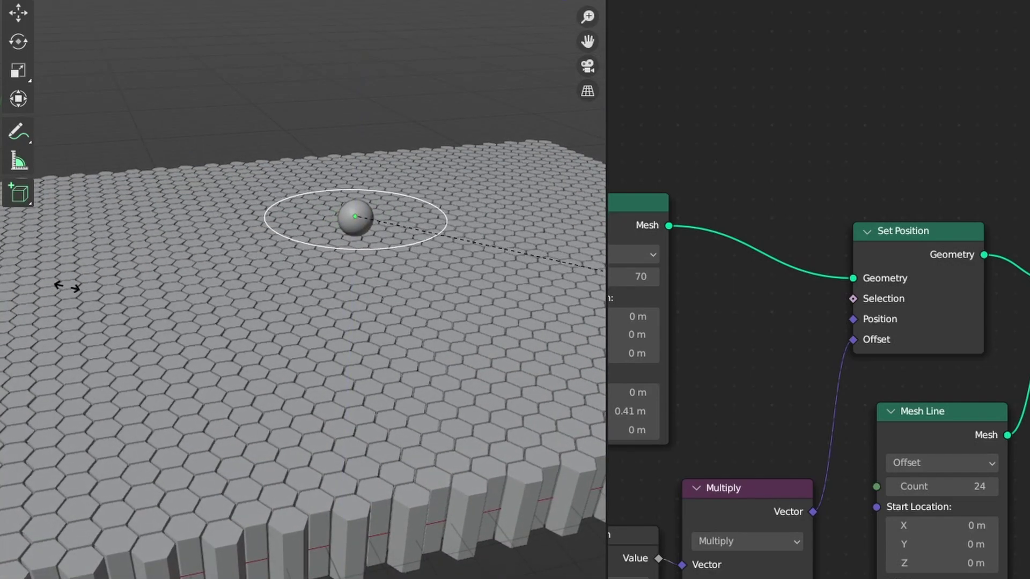
middle_drag(336, 266, 317, 400)
scroll(318, 400, up, 4)
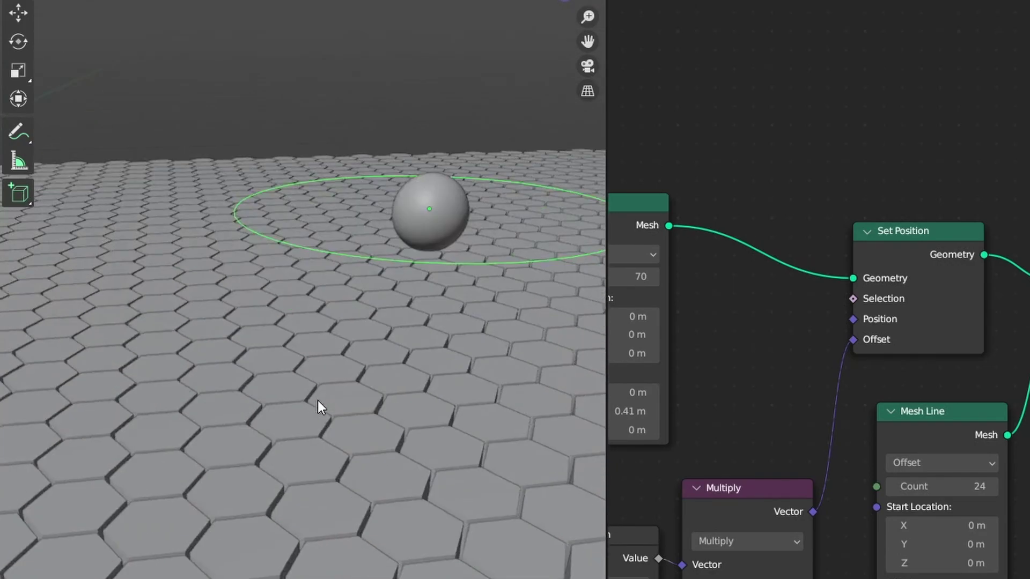
shift+middle_drag(375, 290, 294, 391)
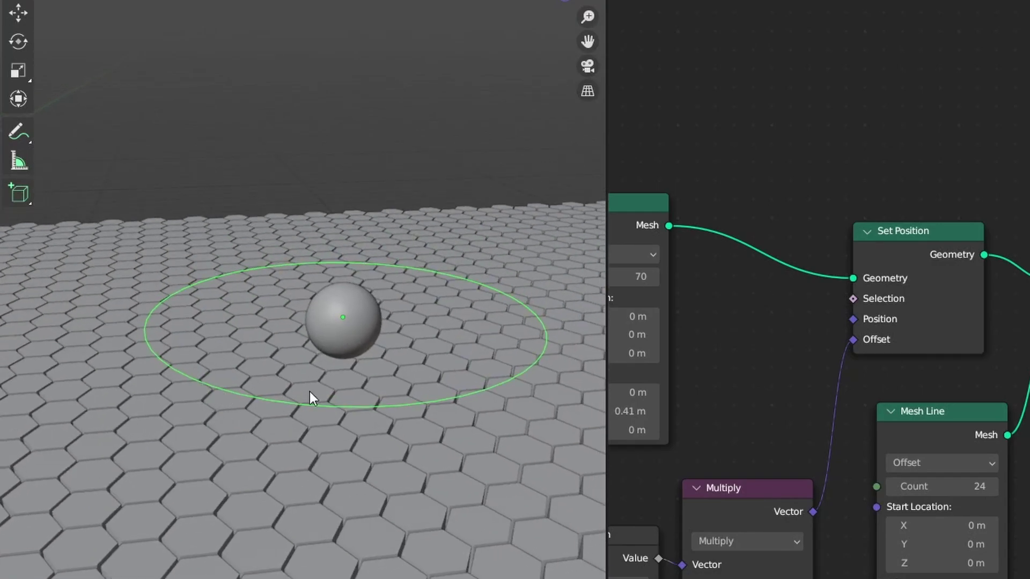
scroll(371, 429, down, 5)
scroll(348, 439, up, 3)
scroll(349, 446, down, 3)
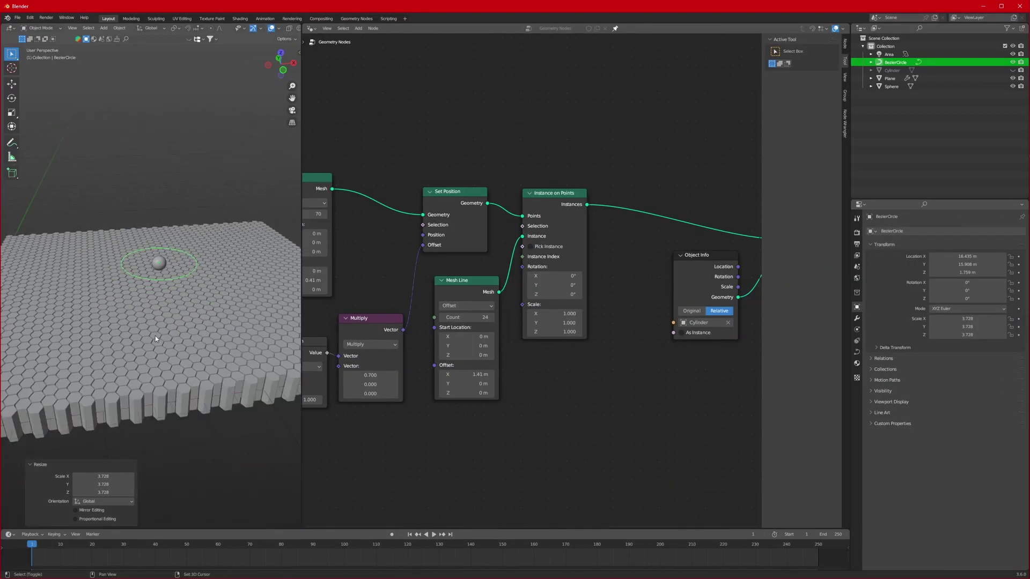
shift+middle_drag(156, 336, 177, 300)
In the hexagon grid's node tree, make room and insert a Set Position node between the two Instance on Points nodes
click(178, 298)
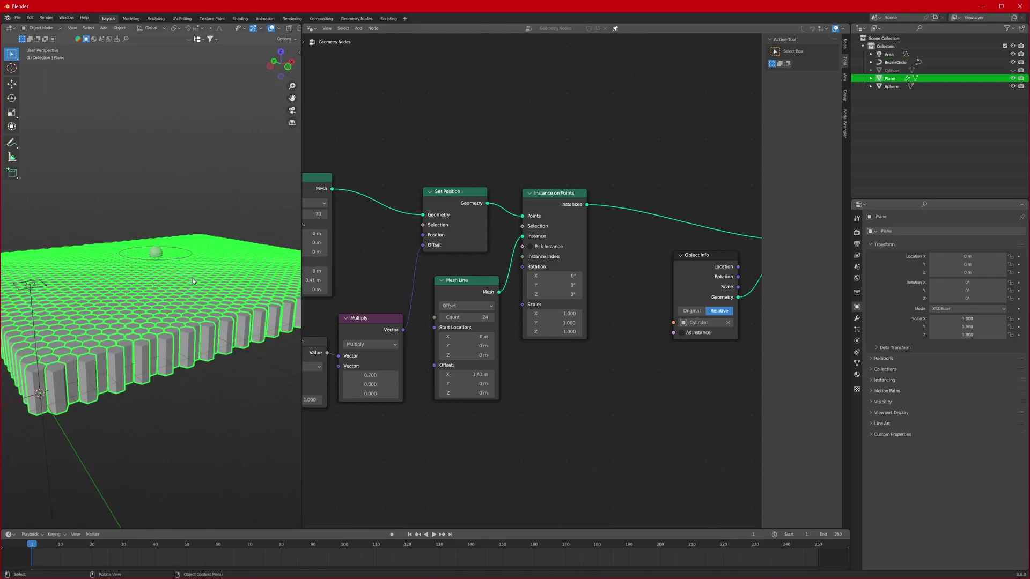
scroll(156, 294, up, 2)
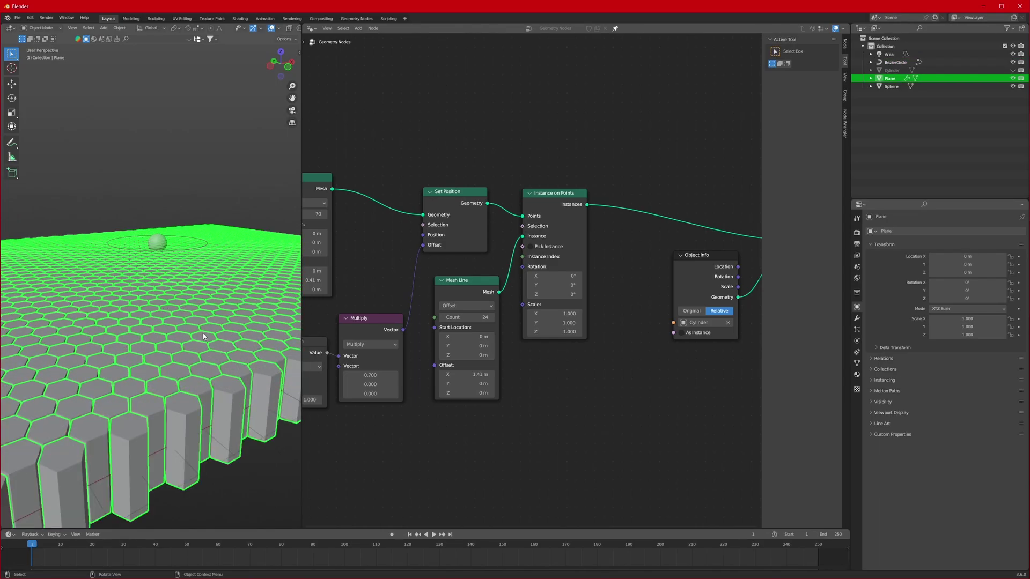
scroll(481, 414, down, 4)
middle_drag(472, 384, 494, 385)
drag(569, 217, 484, 296)
drag(548, 250, 651, 250)
key(shift+a)
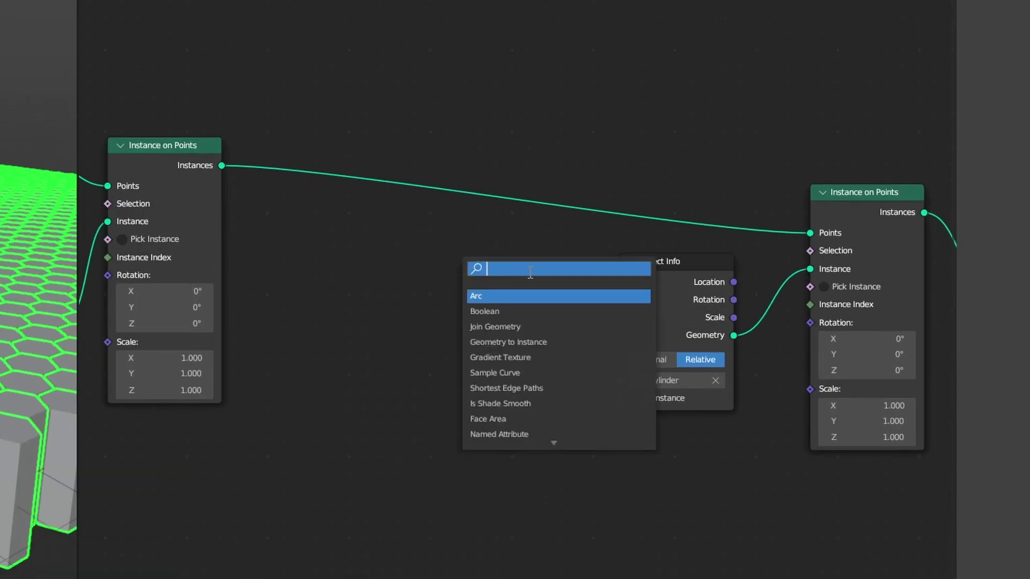
text(set pos)
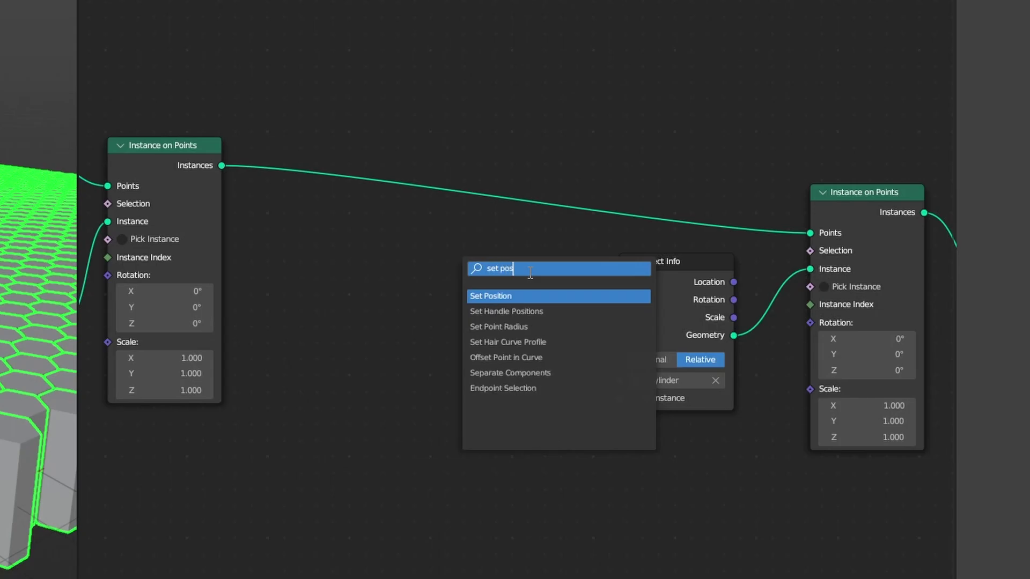
key(Return)
click(557, 184)
Add a Geometry Proximity node below the first Instance on Points node
middle_drag(373, 459, 570, 270)
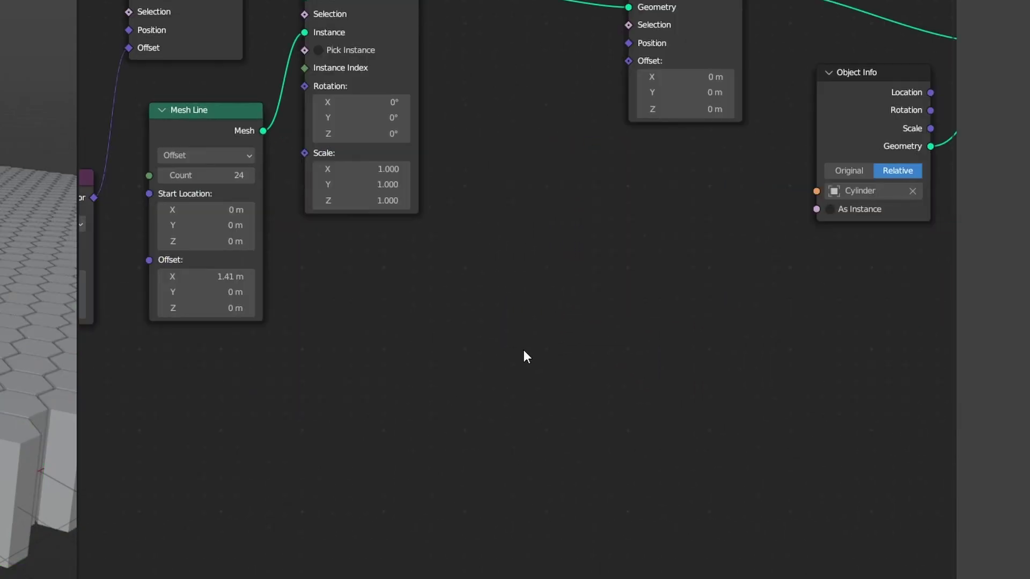
key(shift+a)
click(497, 307)
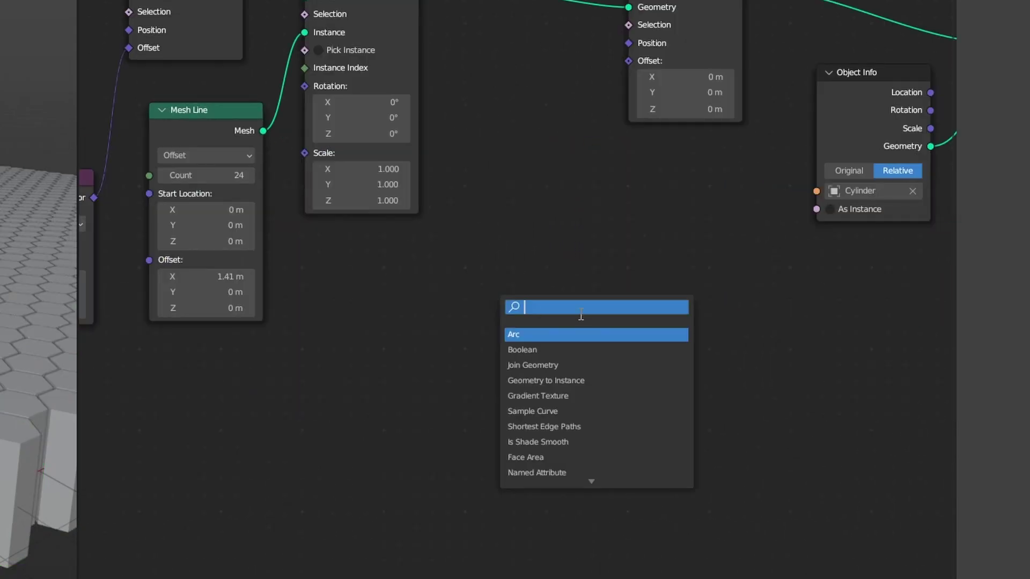
text(geo)
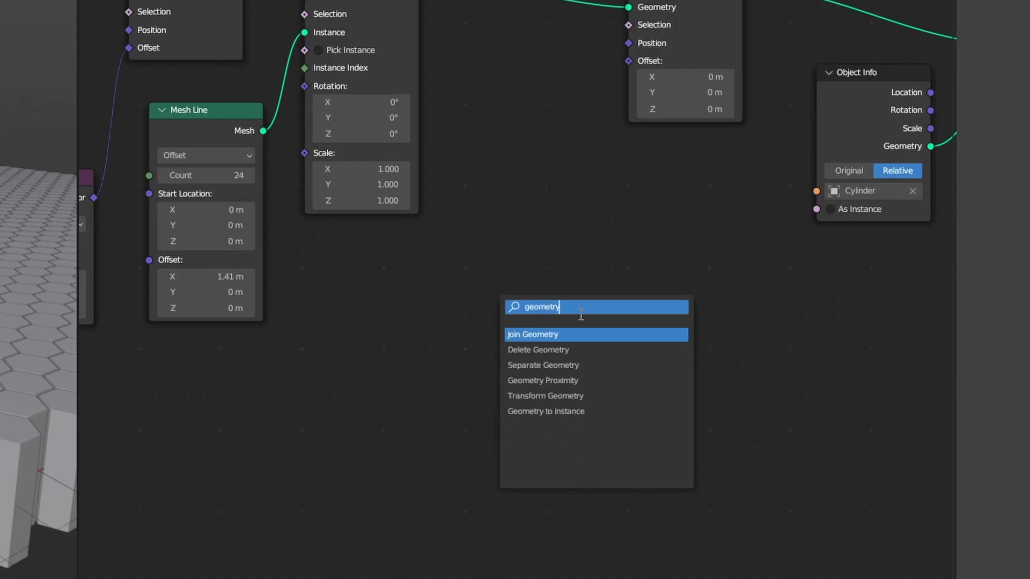
text(metry)
click(582, 380)
click(426, 384)
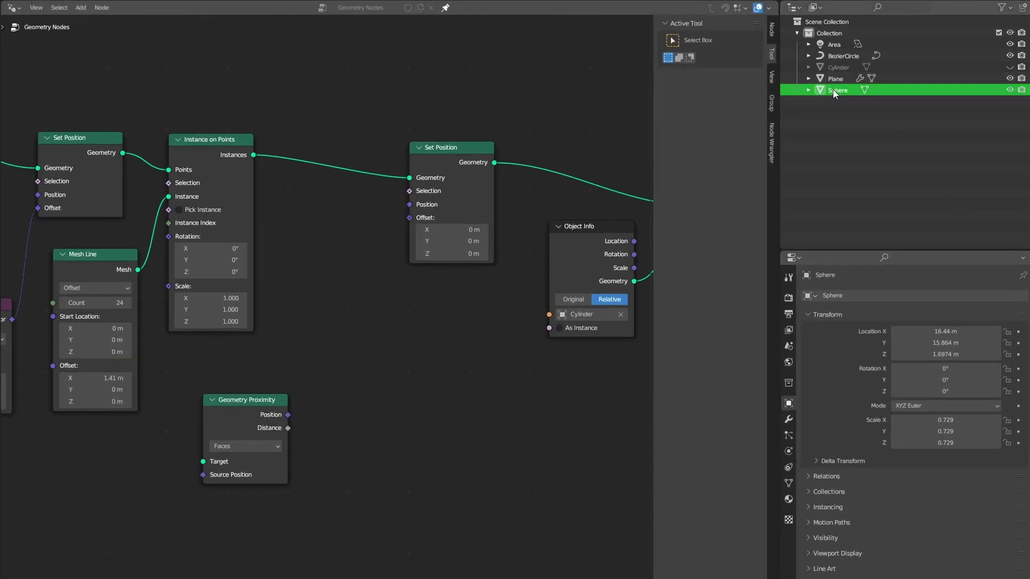
Bring the sphere into the node tree as an Object Info node and connect its Geometry to the Geometry Proximity target
drag(885, 86, 558, 343)
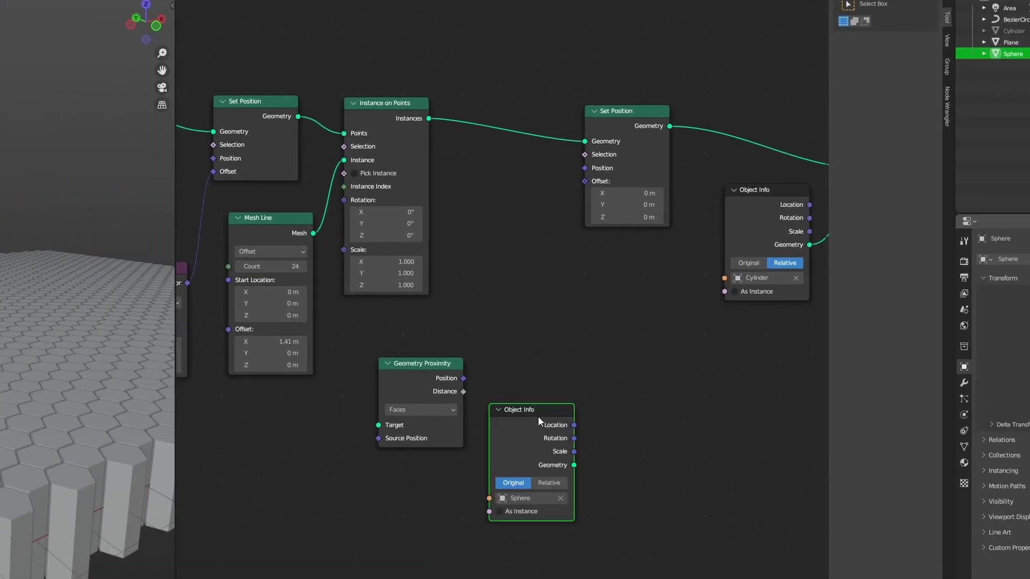
drag(539, 418, 248, 429)
drag(283, 475, 380, 426)
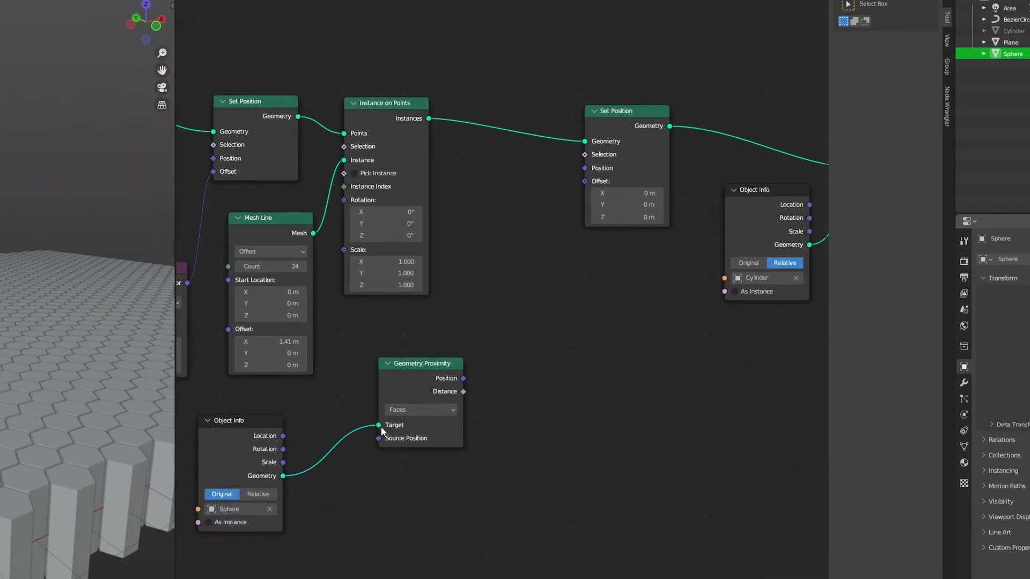
Add a Vector Math node set to Multiply and connect the Geometry Proximity distance to its first vector
scroll(552, 403, up, 2)
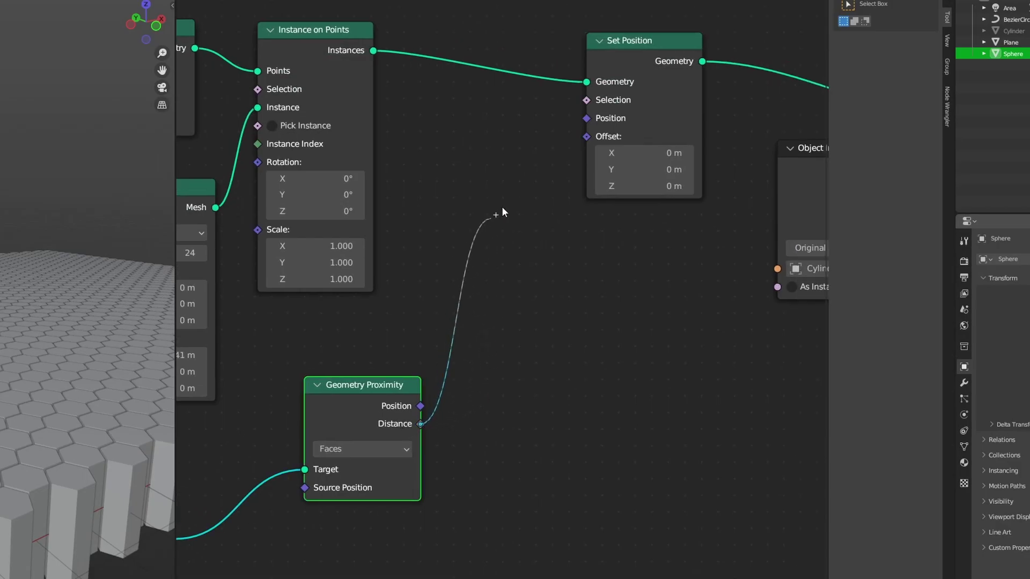
drag(503, 210, 496, 400)
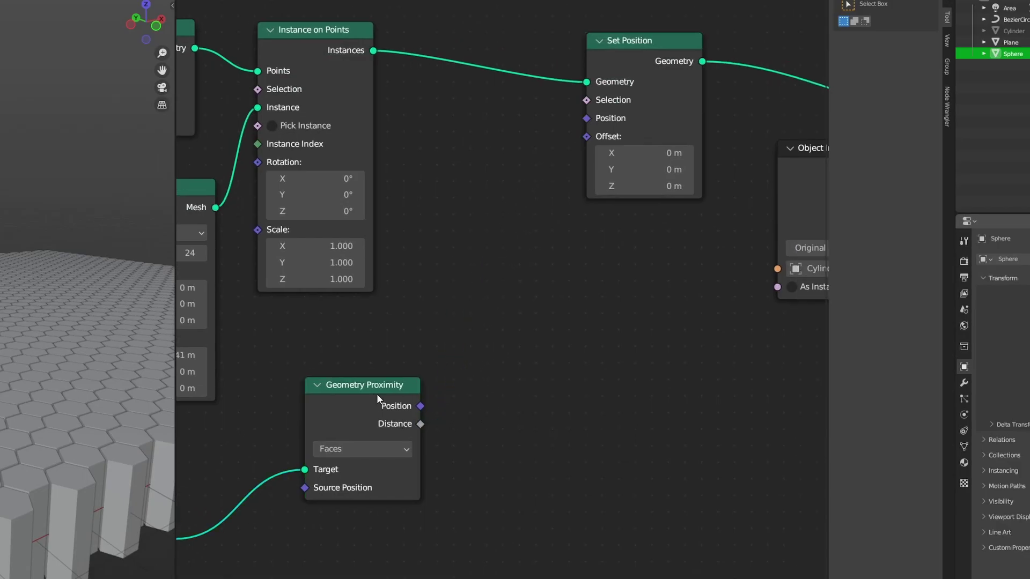
drag(378, 396, 352, 391)
key(shift+a)
click(499, 318)
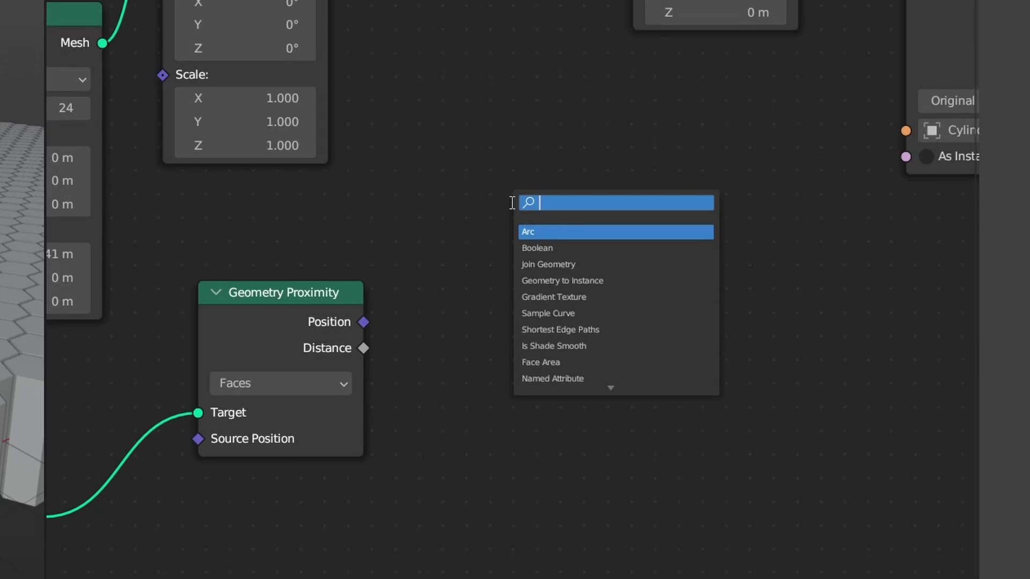
text(vector)
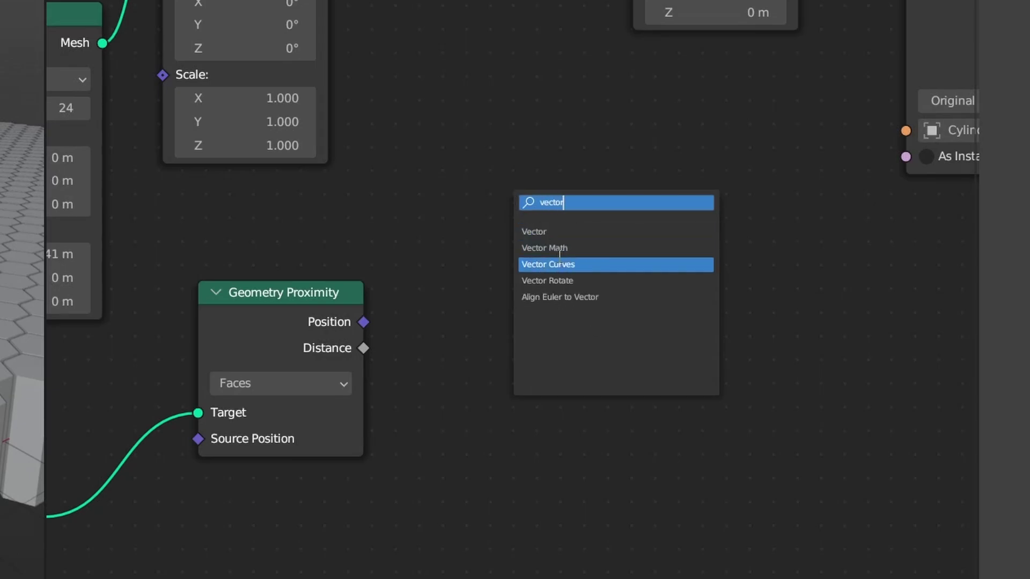
click(544, 248)
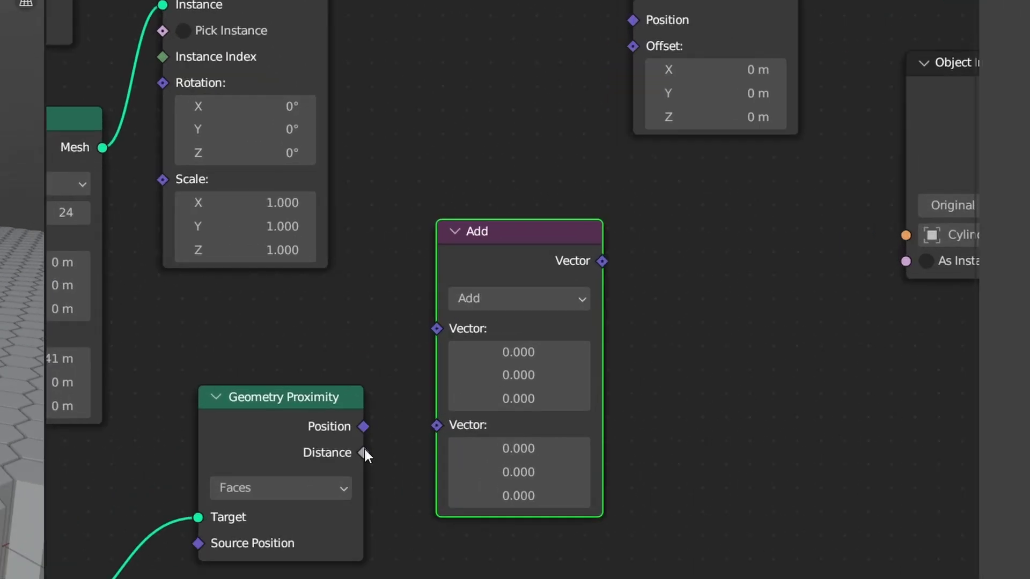
drag(364, 454, 438, 329)
click(510, 298)
click(500, 378)
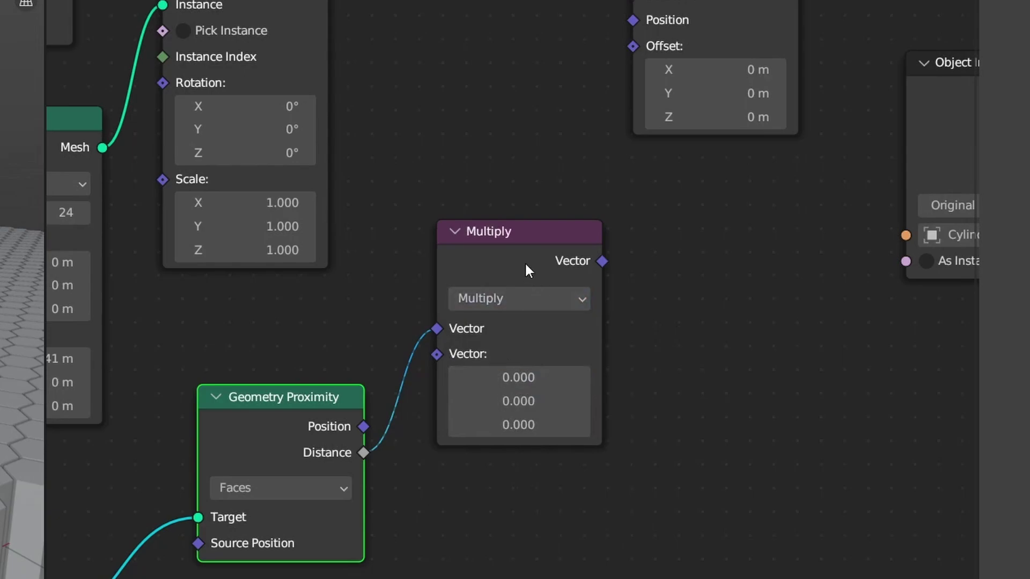
drag(525, 262, 484, 249)
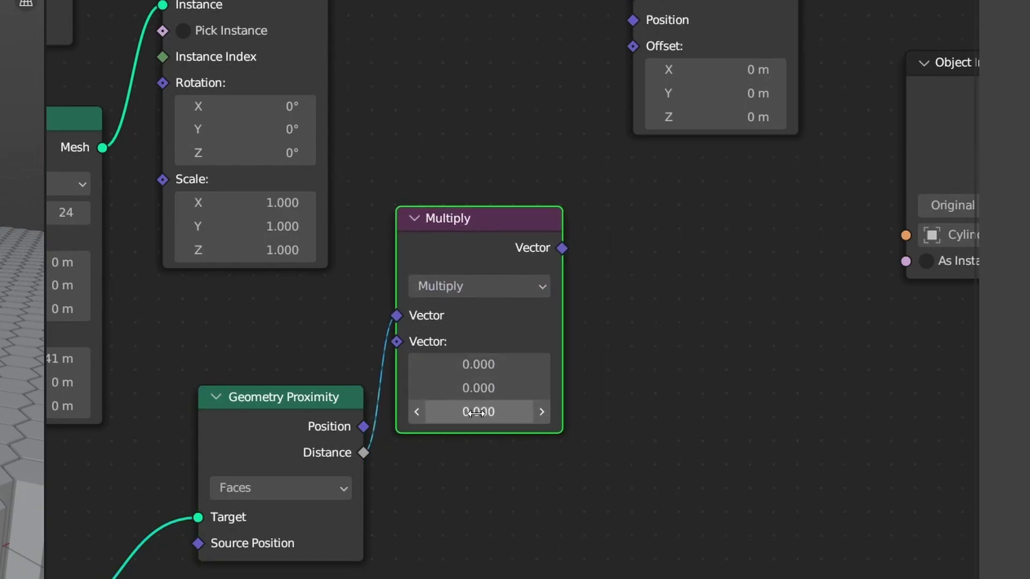
Connect the new Multiply vector to the second Set Position's Offset and set its Z multiplier to 0.180
drag(577, 228, 633, 46)
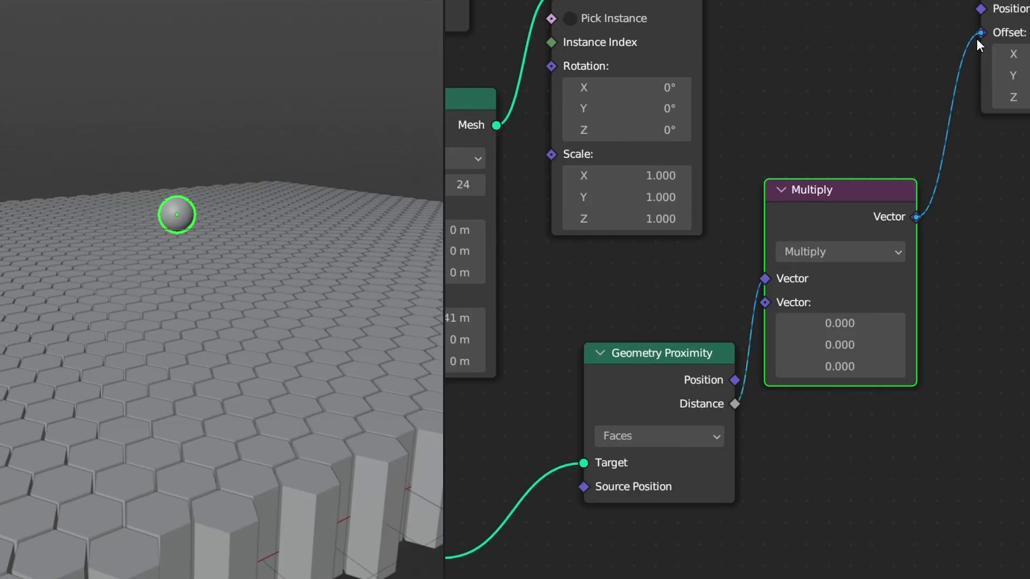
click(478, 412)
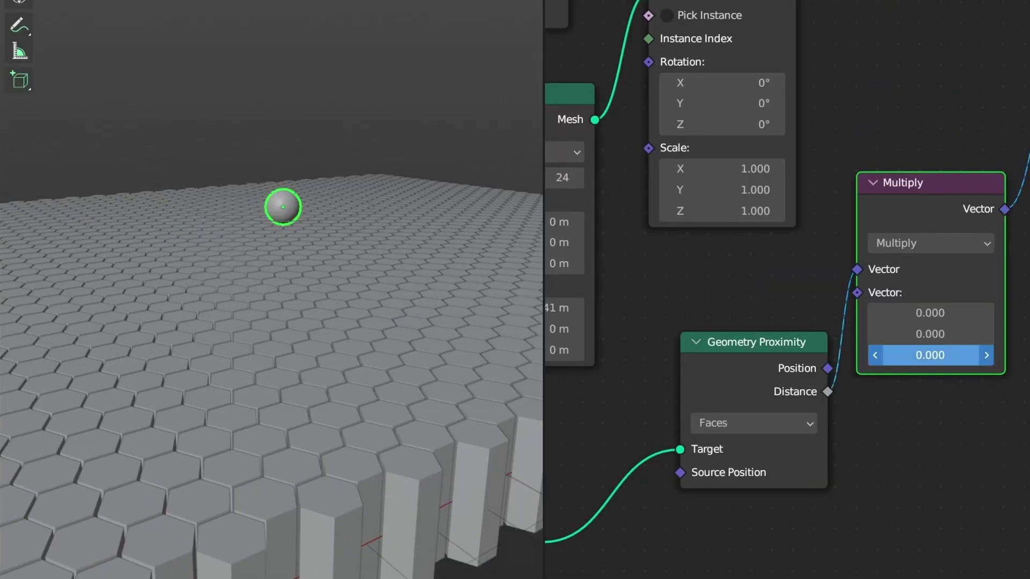
mouse_move(931, 355)
mouse_down()
mouse_move(944, 355)
mouse_move(920, 356)
mouse_move(945, 355)
mouse_up()
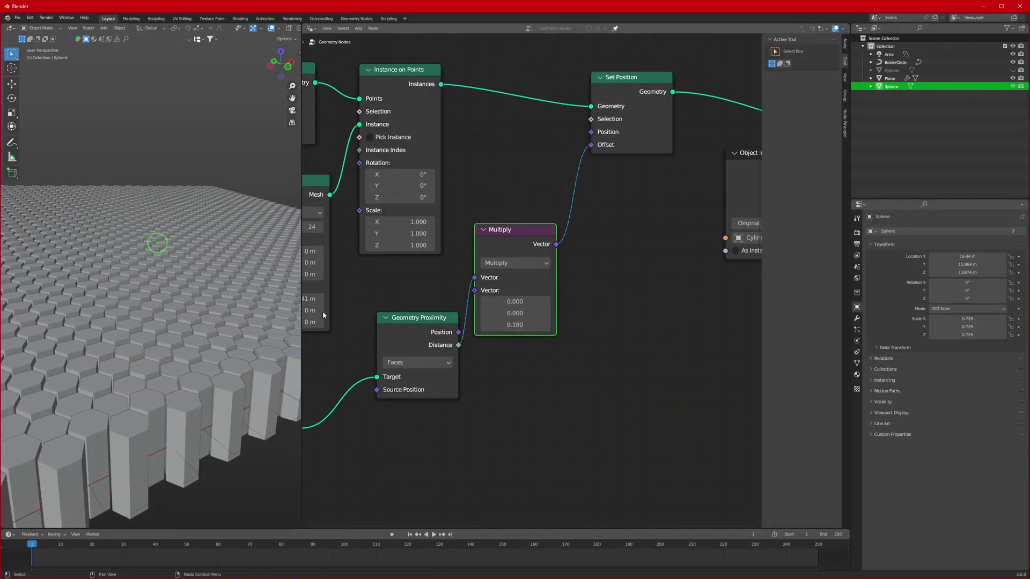
Insert a Realize Instances node between the first Instance on Points node and the second Set Position node
scroll(176, 296, down, 5)
scroll(371, 278, down, 5)
middle_drag(573, 261, 421, 350)
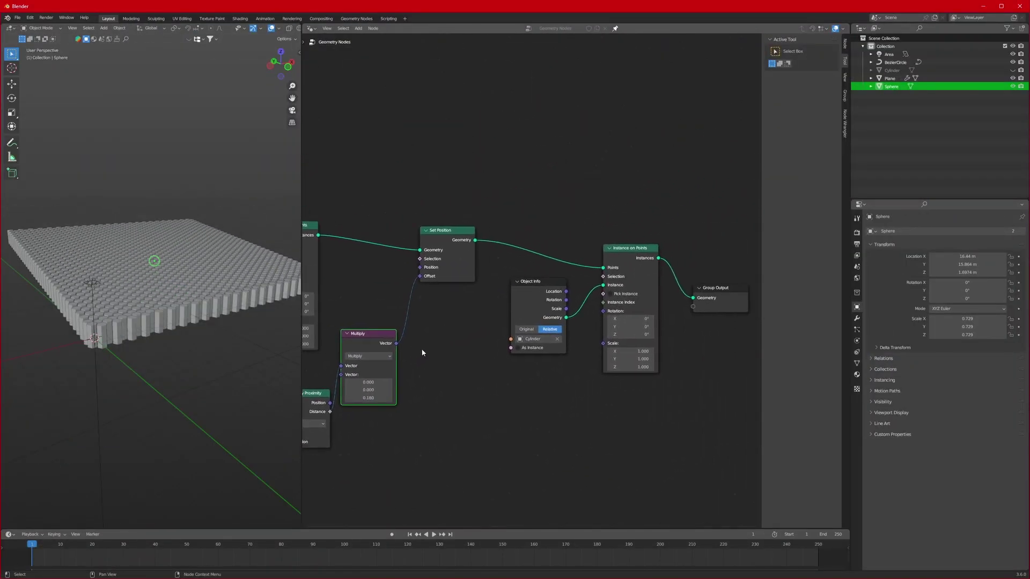
middle_drag(507, 374, 628, 417)
key(shift+a)
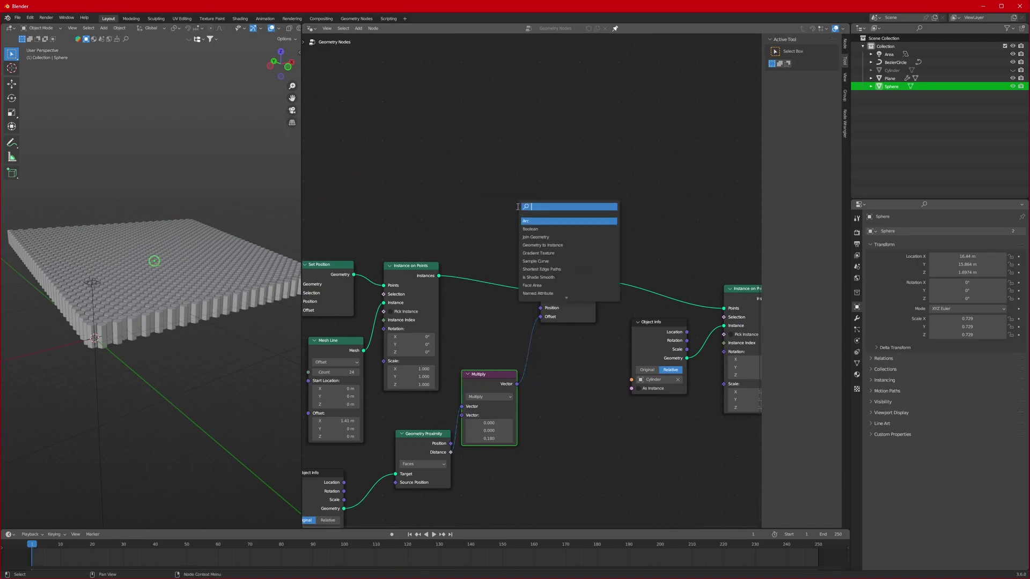
text(real)
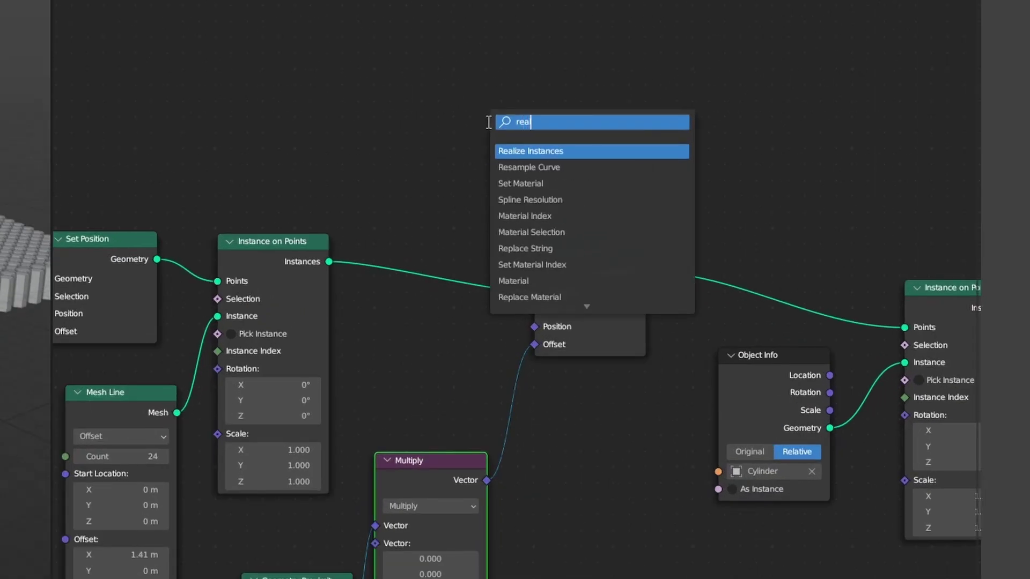
key(Return)
click(400, 272)
Raise the sphere above the hexagon grid along Z by about 6.83 m
key(g)
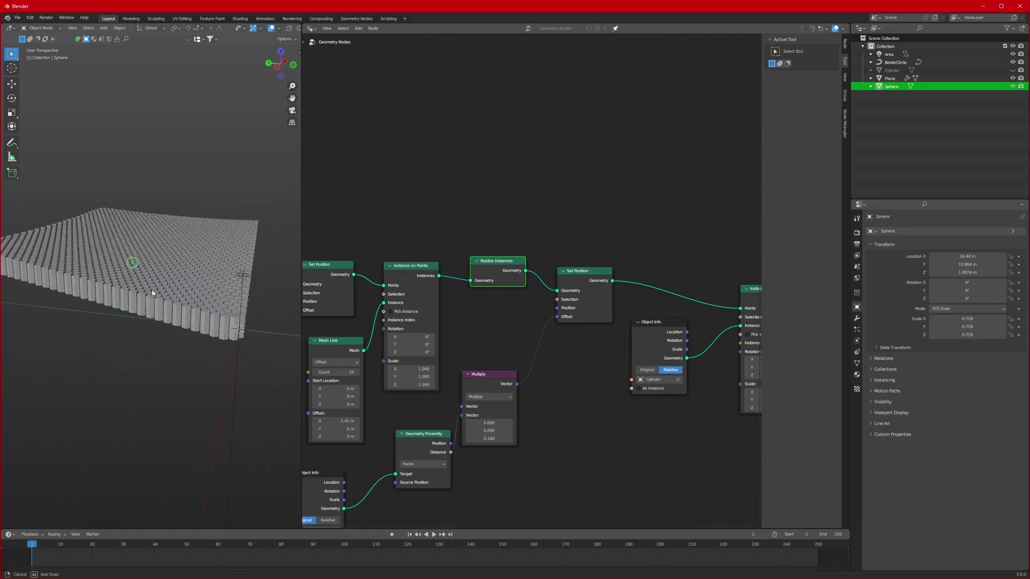
key(z)
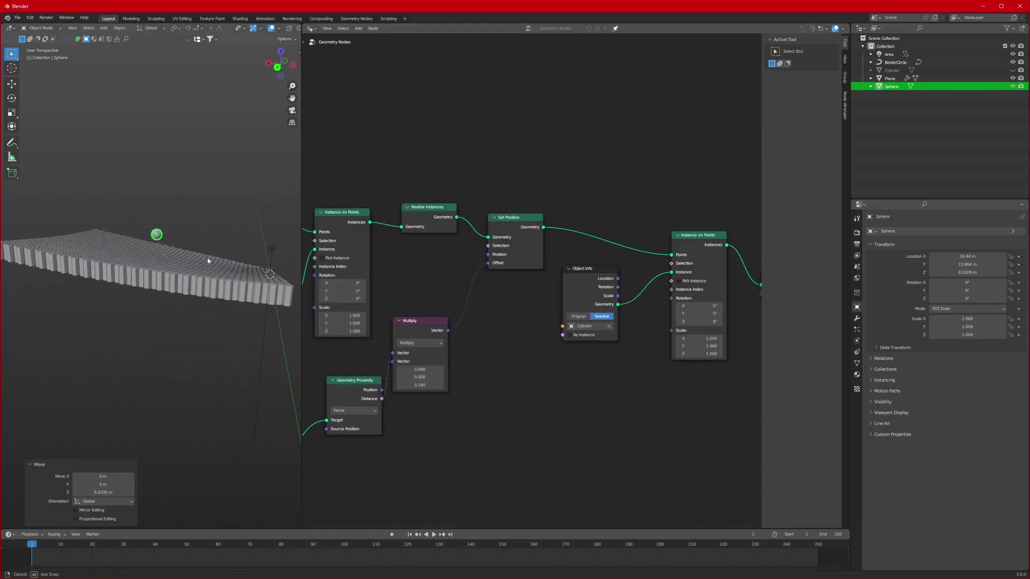
click(203, 265)
middle_drag(202, 269, 147, 245)
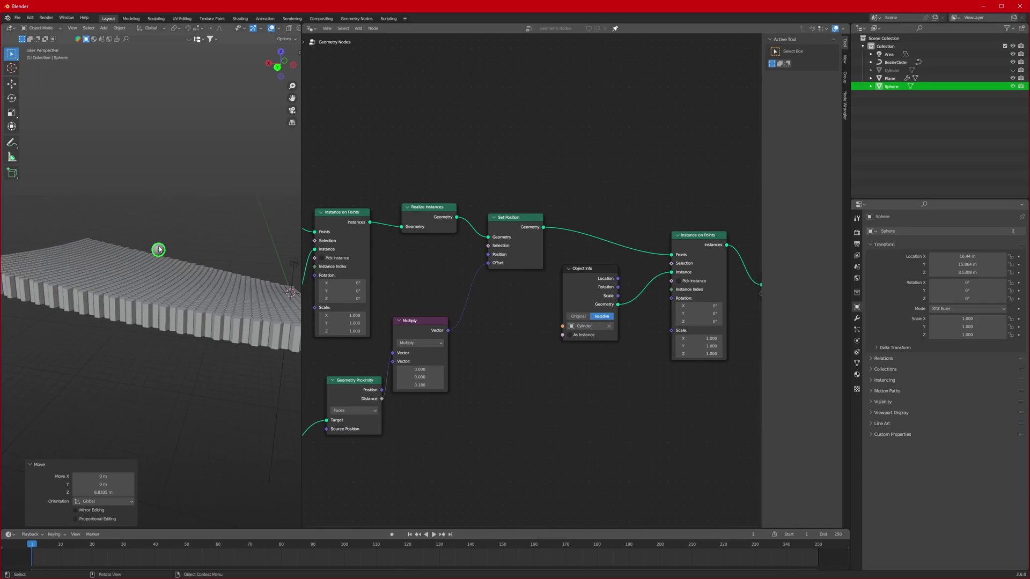
Reposition the sphere's Object Info node slightly and switch its transform space to Relative
middle_drag(462, 439, 588, 387)
scroll(510, 406, up, 4)
scroll(588, 387, up, 3)
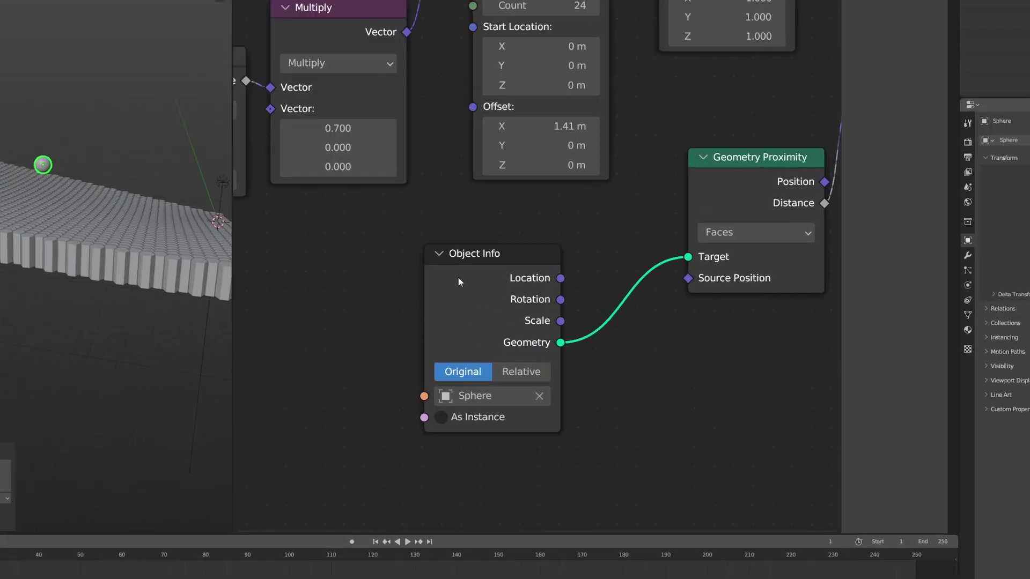
drag(470, 274, 462, 253)
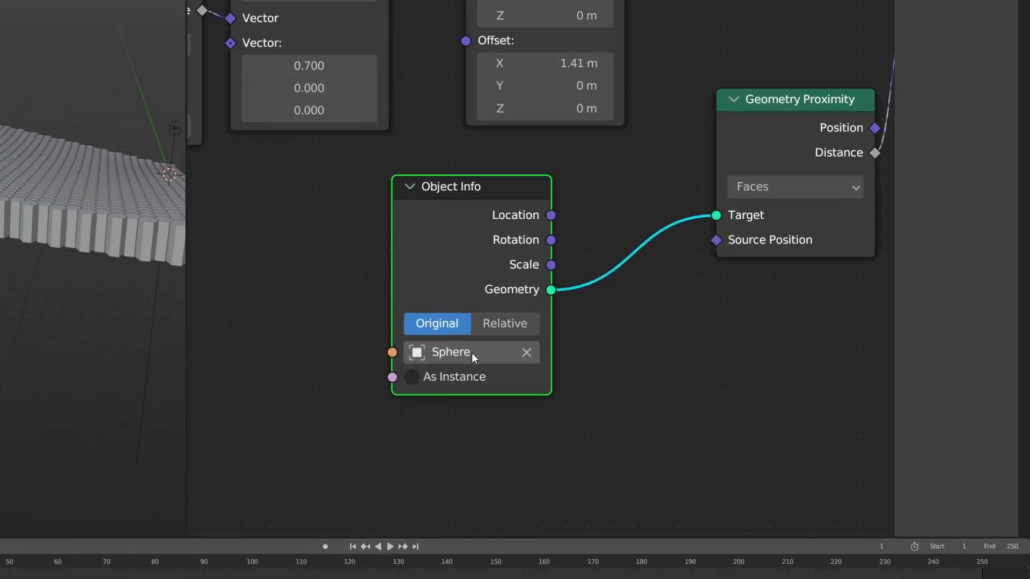
click(512, 323)
Try moving the sphere along Z to test its influence on the hexagon grid
middle_drag(205, 281, 205, 272)
key(g)
key(z)
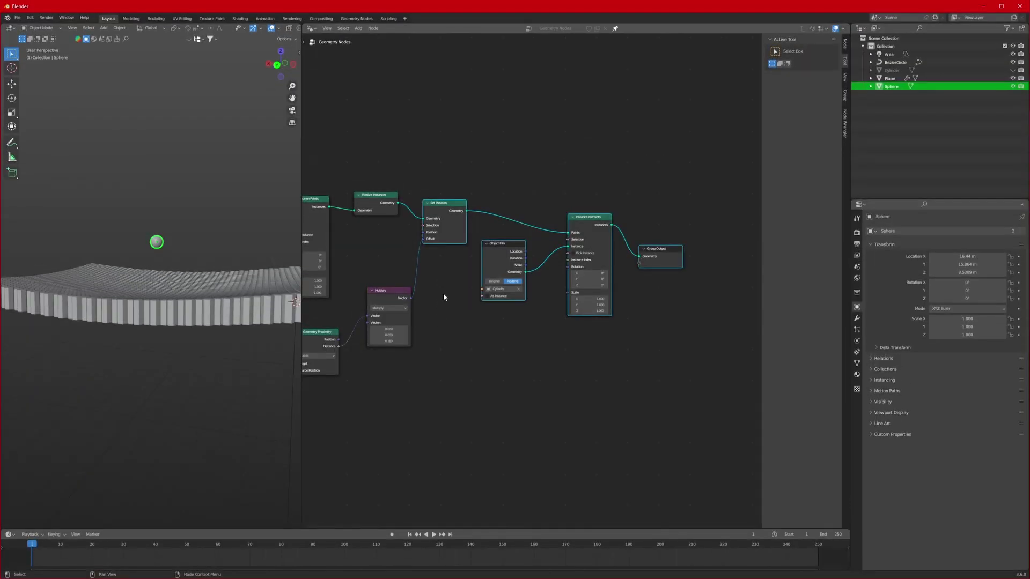
Insert a Map Range node between the Geometry Proximity node's Distance output and the Multiply node
drag(384, 298, 492, 287)
middle_drag(402, 368, 478, 359)
scroll(465, 361, up, 4)
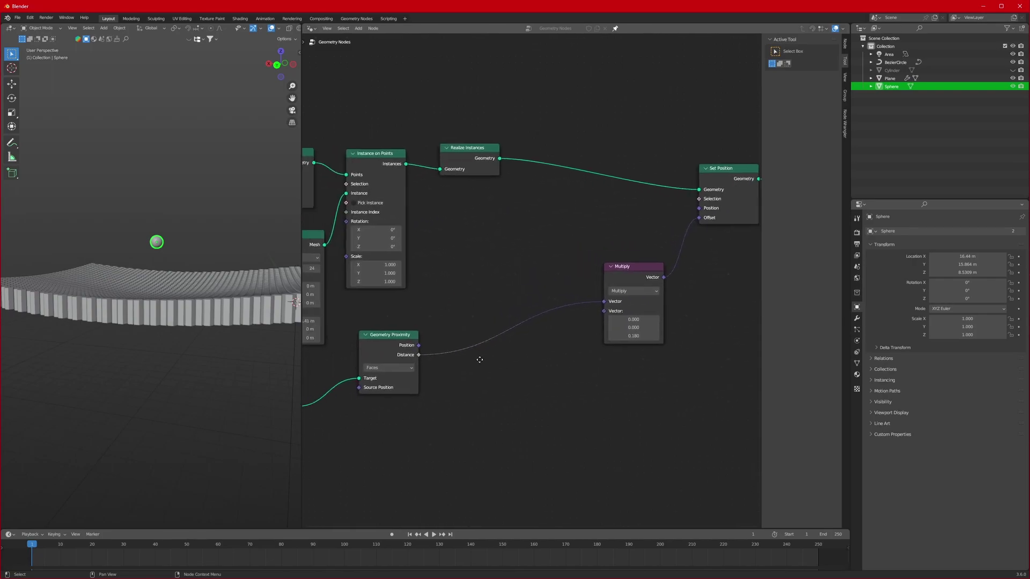
key(shift+a)
click(474, 278)
text(.ap)
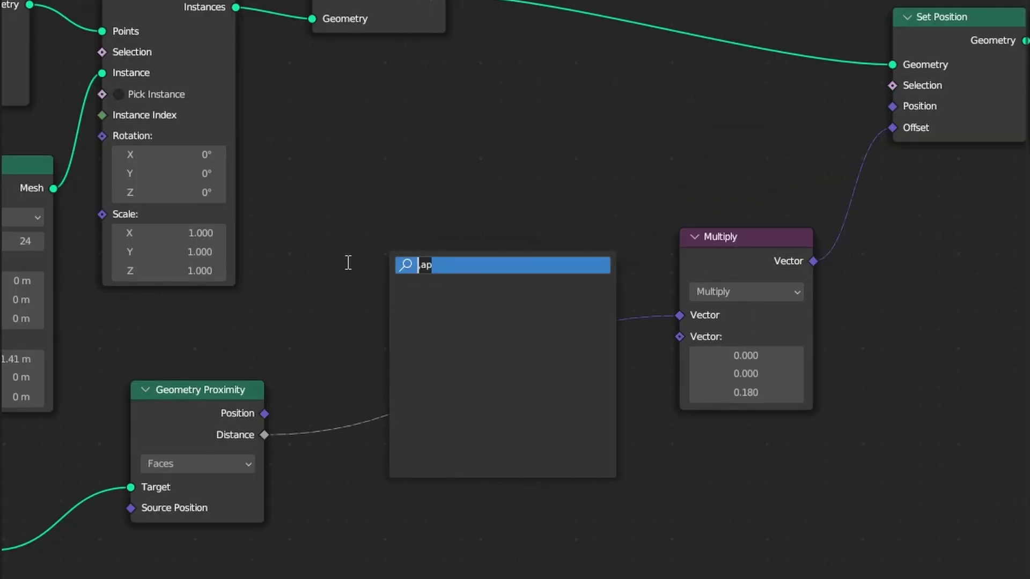
text(m)
click(412, 297)
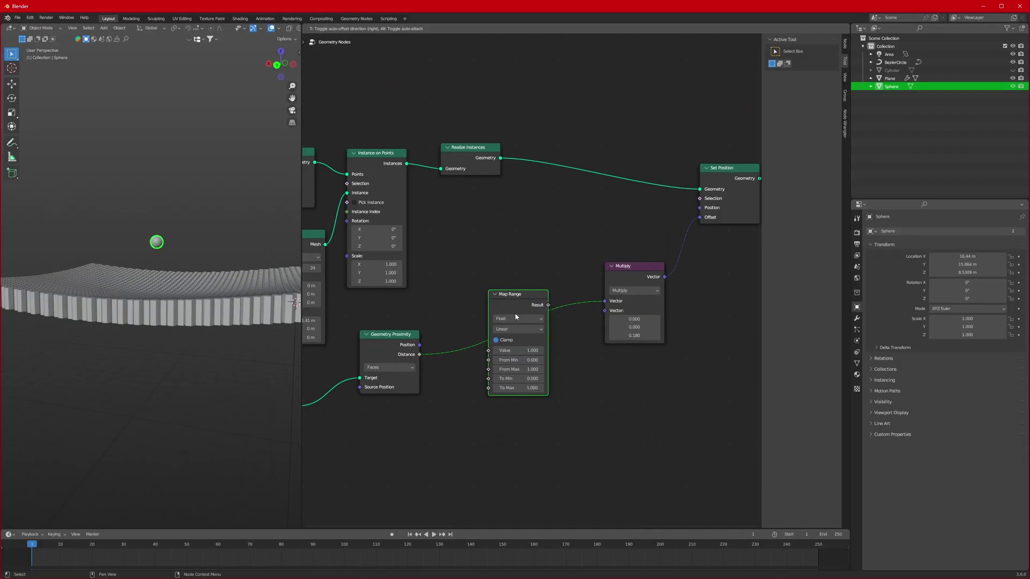
click(516, 317)
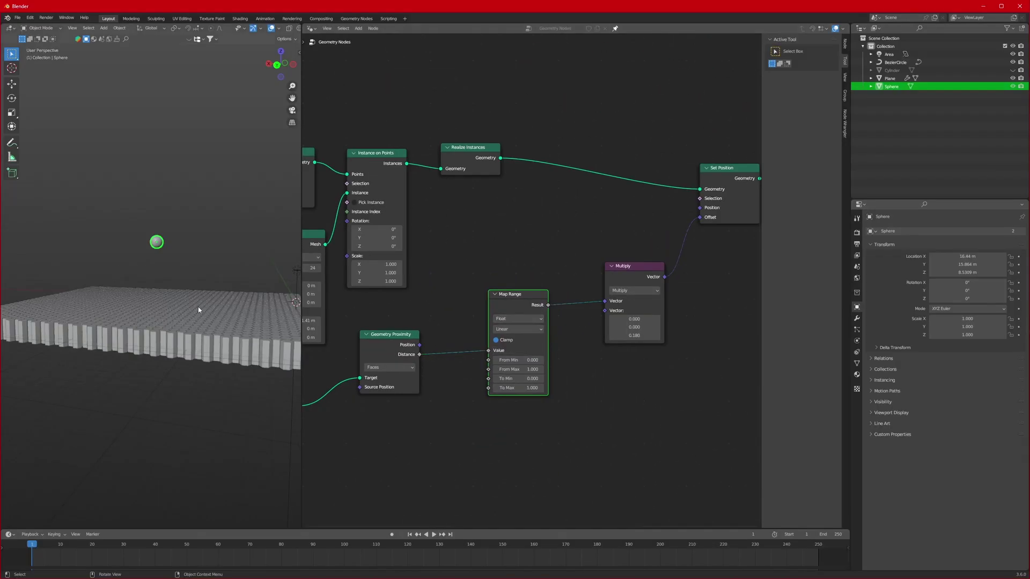
Lower the sphere along Z by about 6.71 m, close to the hexagon grid's surface
middle_drag(200, 309, 282, 316)
key(g)
key(z)
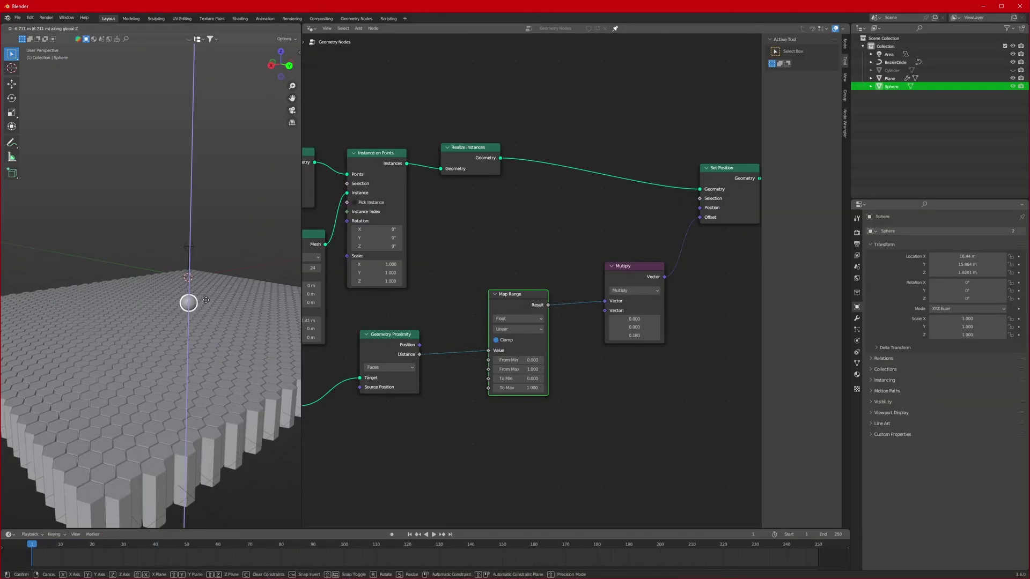
click(206, 301)
scroll(204, 322, up, 4)
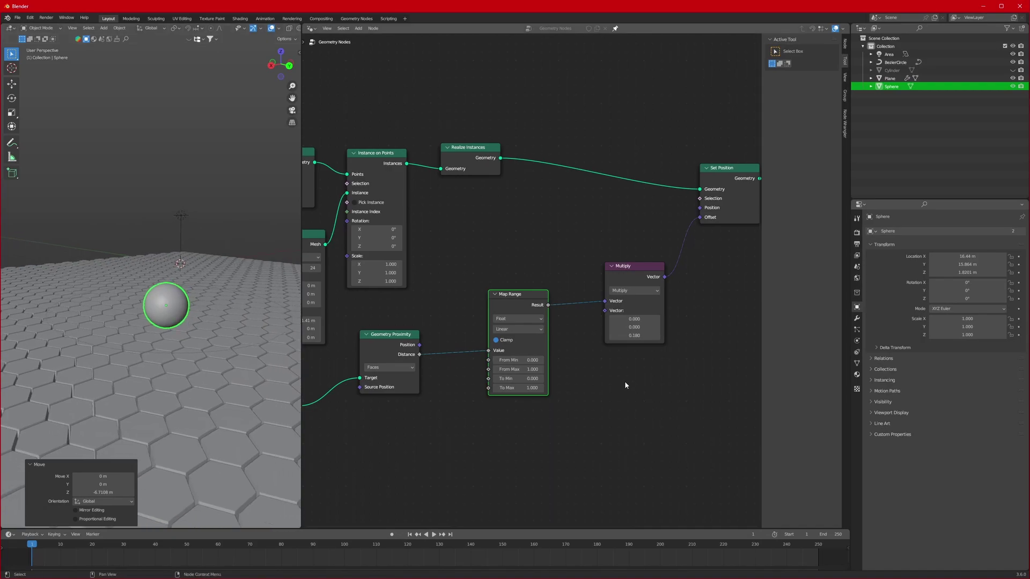
Set the Map Range node's From Max to 14, From Min to about 2.03, To Min to about 0.99 and To Max to about 11.15
scroll(626, 384, up, 5)
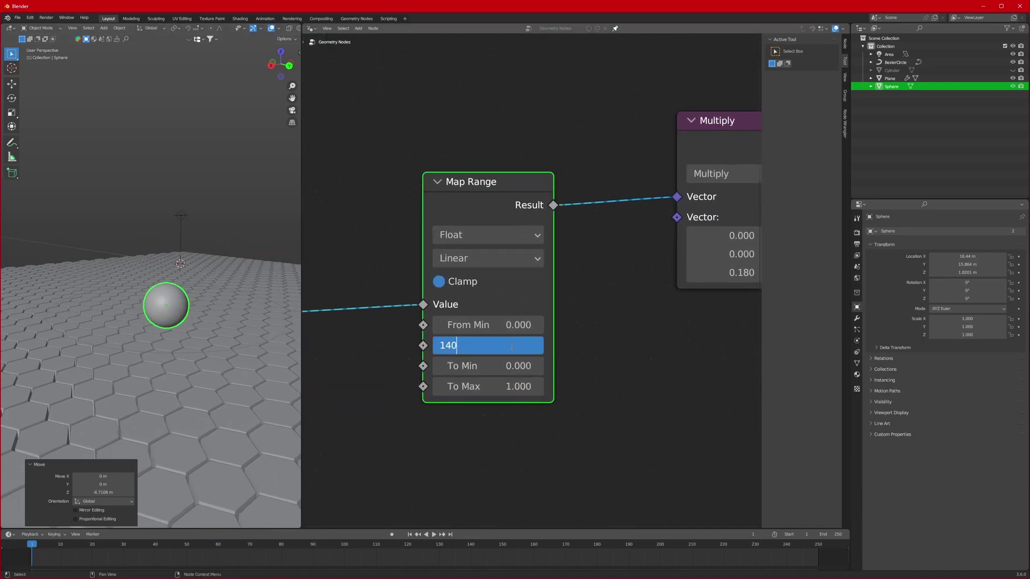
key(BackSpace)
key(Return)
mouse_move(511, 325)
shift+mouse_down()
mouse_move(540, 325)
mouse_move(493, 326)
shift+mouse_up()
shift+drag(485, 386, 531, 387)
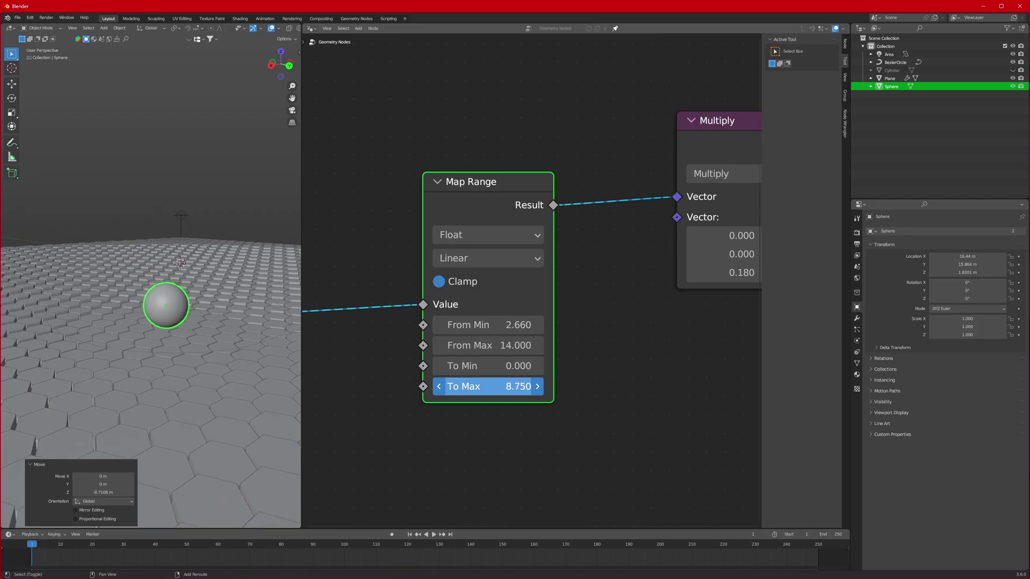
shift+drag(532, 386, 539, 387)
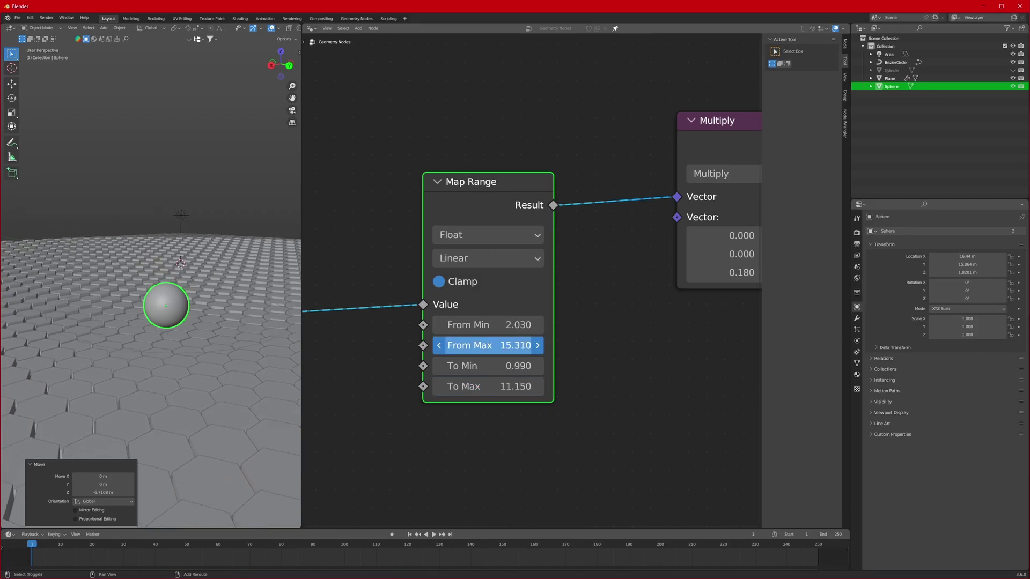
Reduce the Map Range node's From Max to about 4.35 to narrow the dent around the sphere
shift+drag(510, 345, 474, 345)
mouse_move(226, 295)
middle_down()
mouse_move(207, 312)
mouse_move(232, 305)
middle_up()
scroll(207, 311, down, 1)
shift+drag(488, 345, 469, 345)
middle_drag(236, 322, 159, 317)
scroll(160, 317, up, 4)
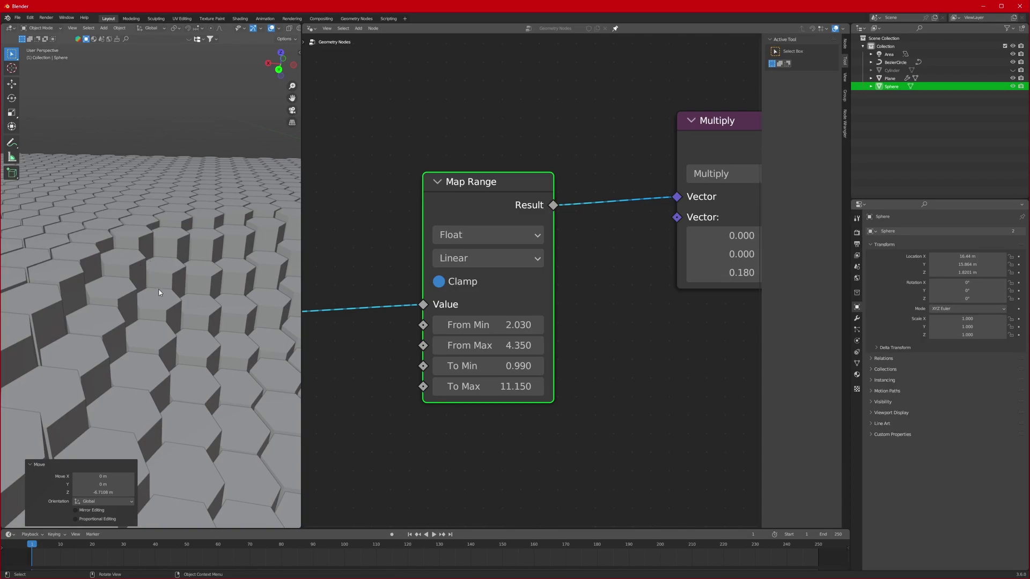
scroll(159, 293, down, 8)
Unhide the original cylinder and select it in the viewport
click(893, 72)
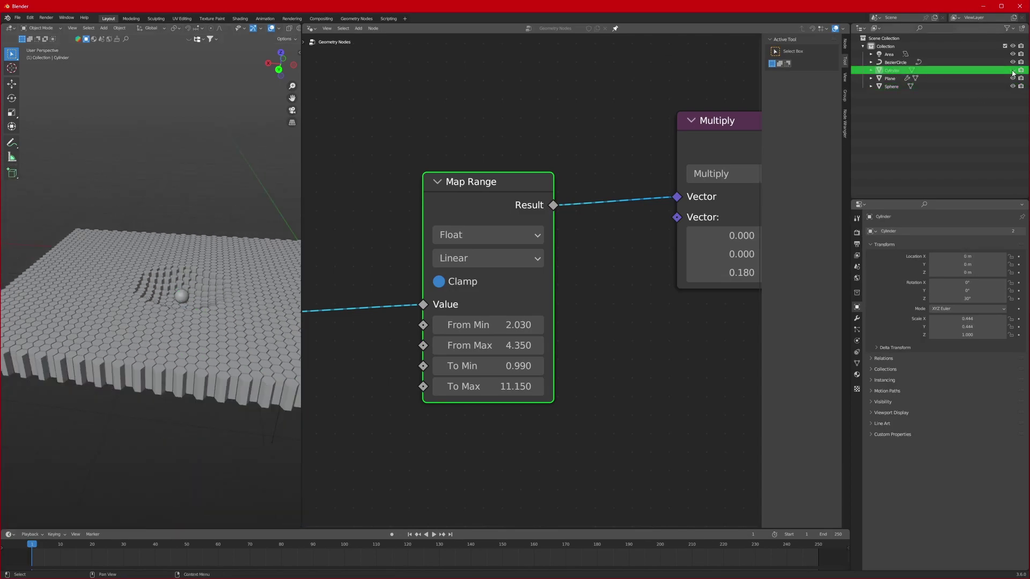
click(1013, 71)
scroll(114, 304, down, 5)
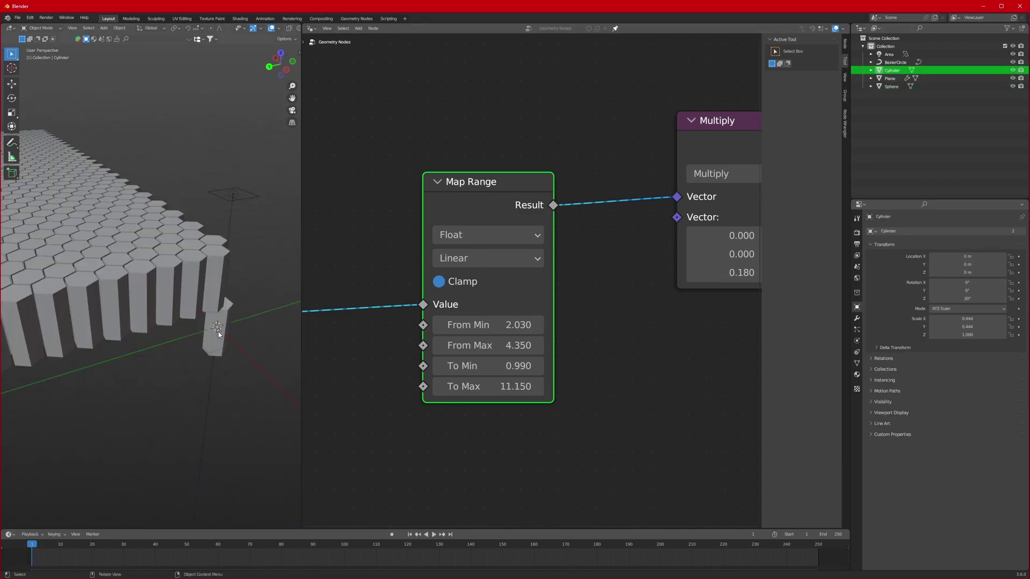
click(214, 343)
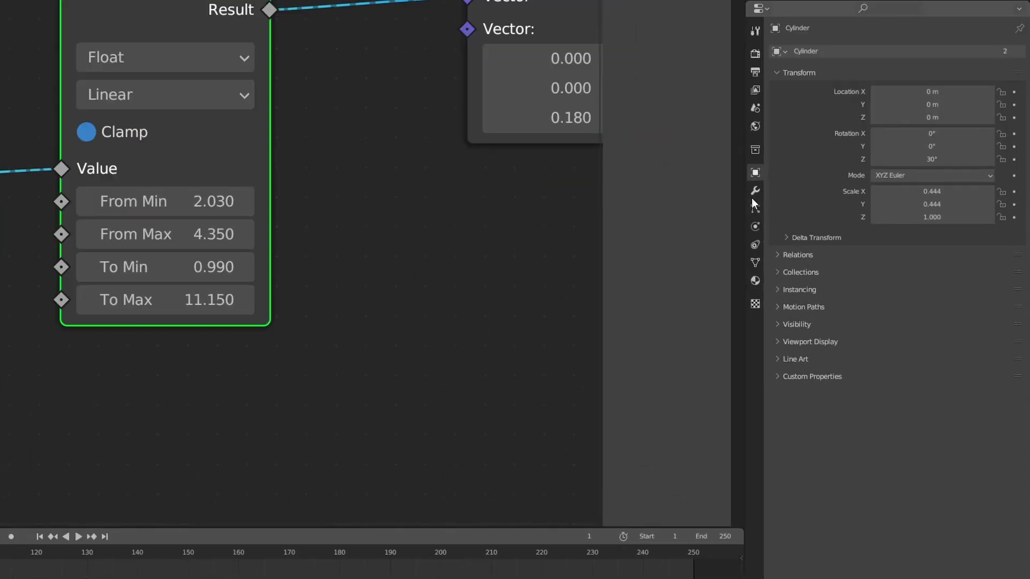
Add a Bevel modifier to the cylinder with an amount of 0.084 m and 2 segments
click(857, 318)
click(922, 231)
click(809, 102)
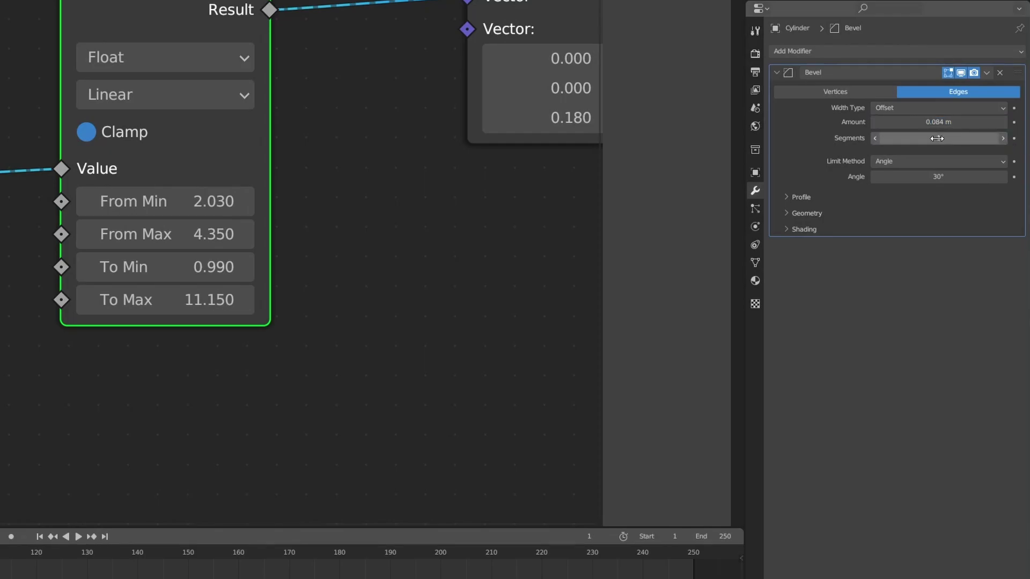
click(1002, 139)
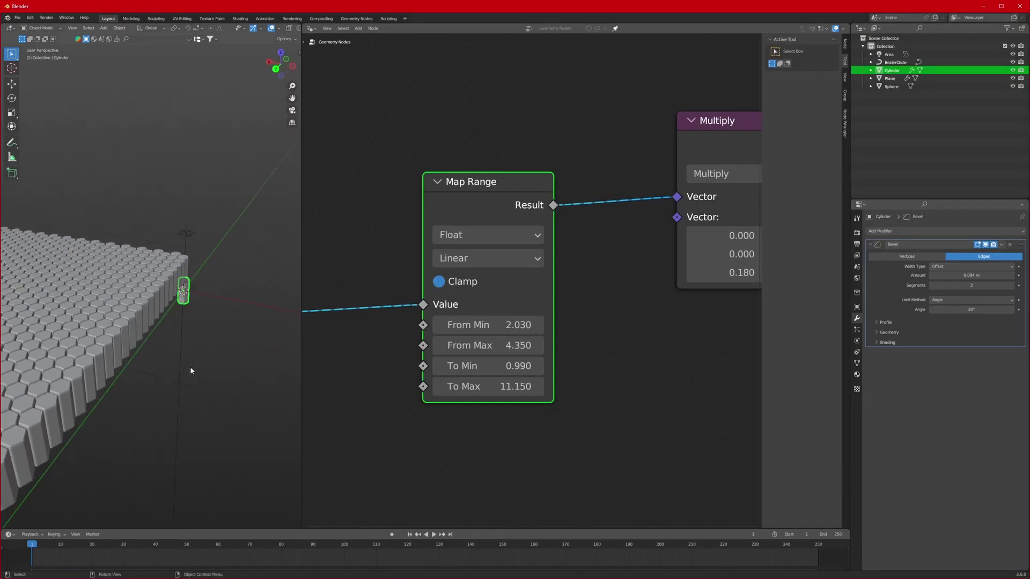
Select the sphere and set BezierCircle as its parent in its object relations
scroll(262, 378, up, 5)
shift+middle_drag(166, 373, 189, 353)
click(160, 298)
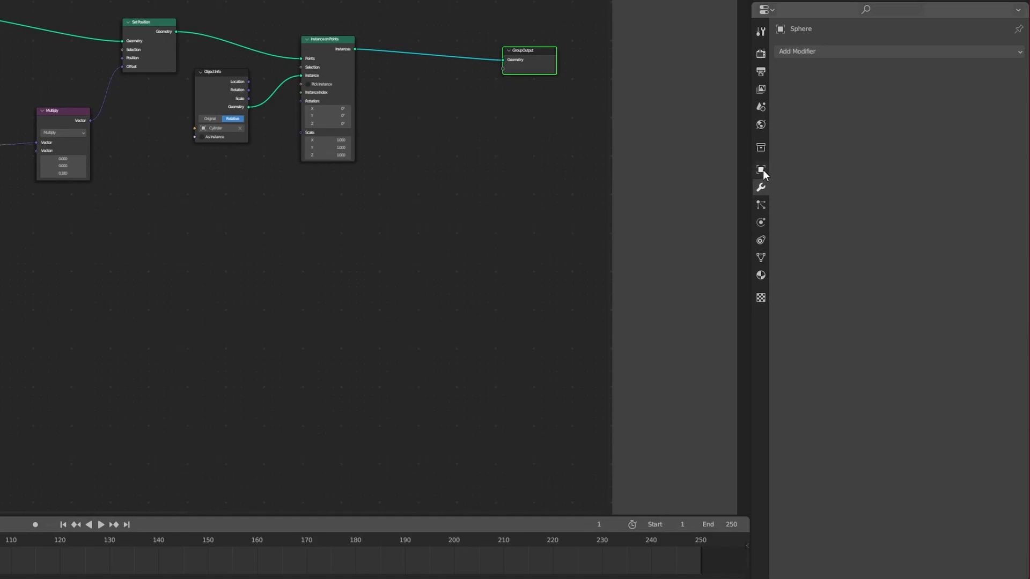
click(762, 170)
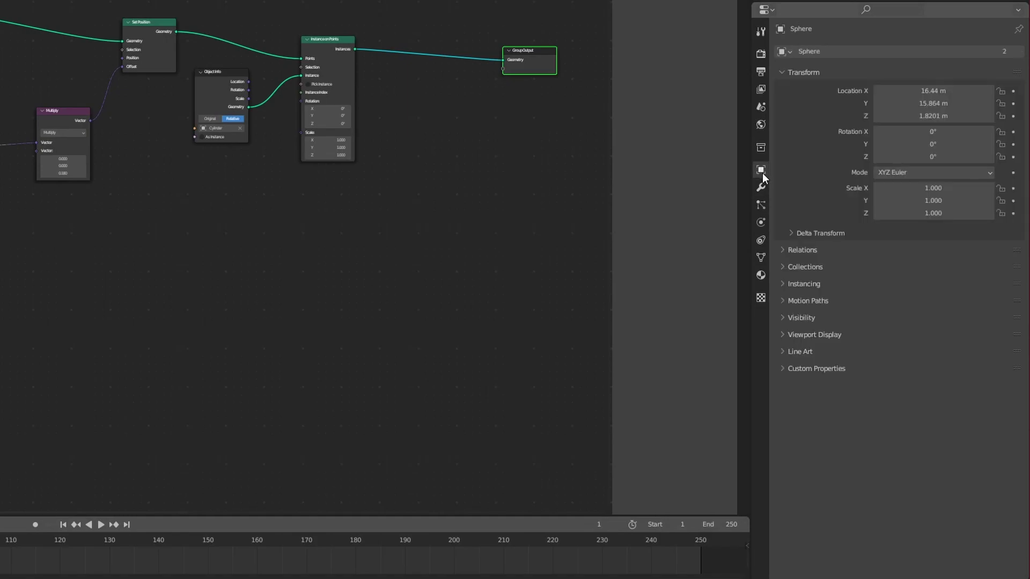
click(789, 250)
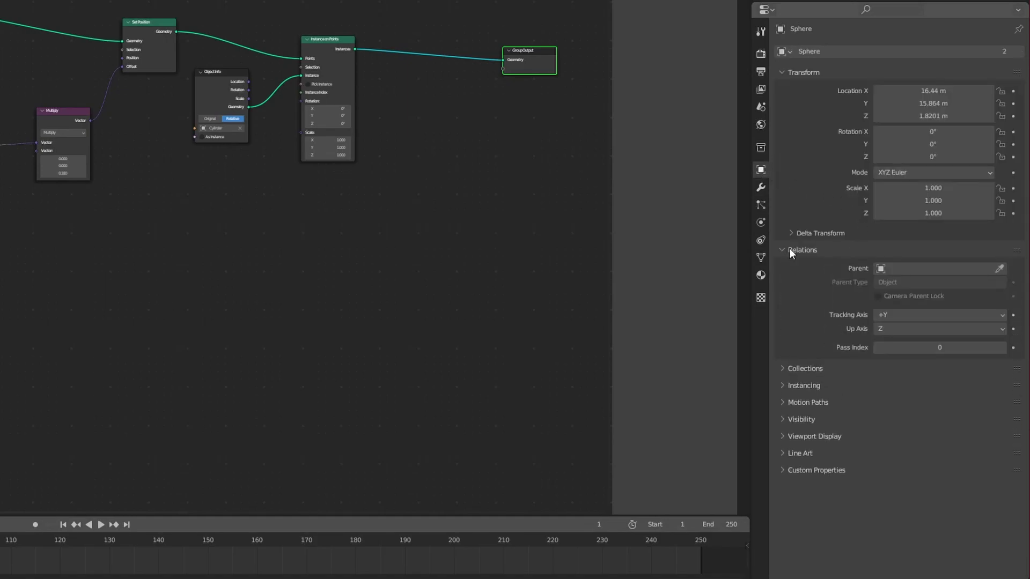
click(878, 267)
click(913, 301)
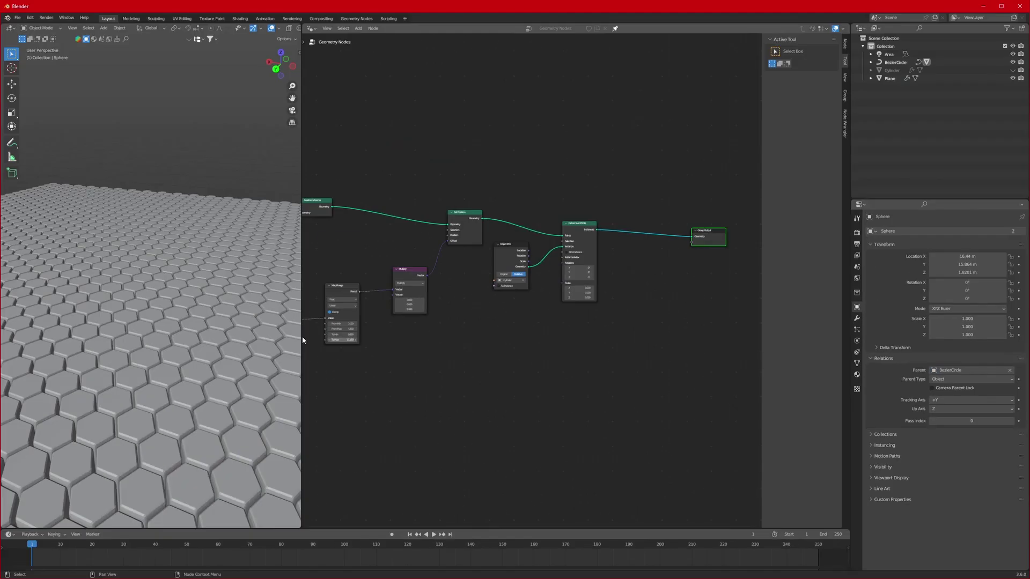
Move the parented sphere back over the hexagon grid and scale it down to about 0.504
scroll(281, 327, down, 14)
scroll(198, 287, up, 4)
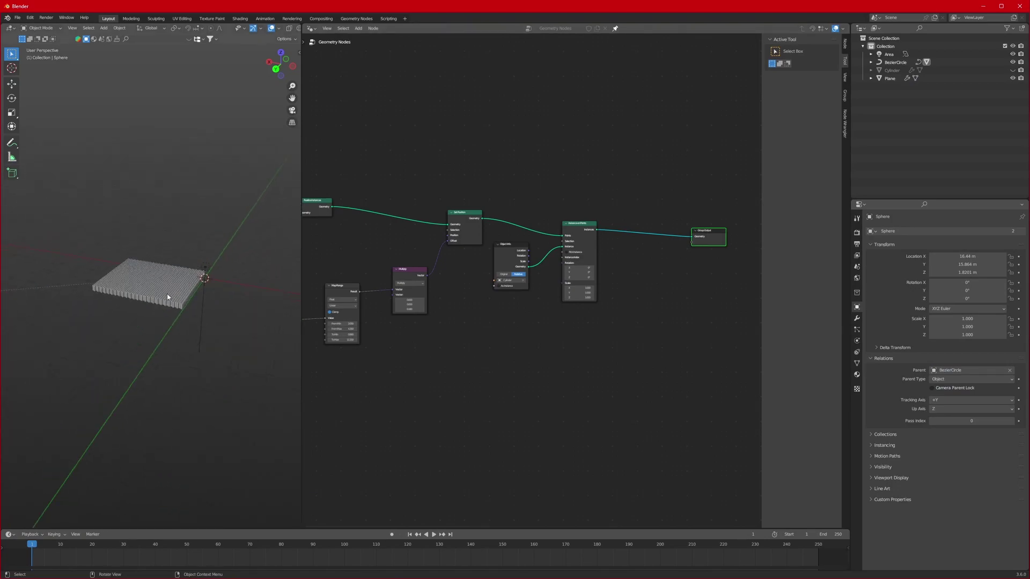
middle_drag(167, 297, 125, 306)
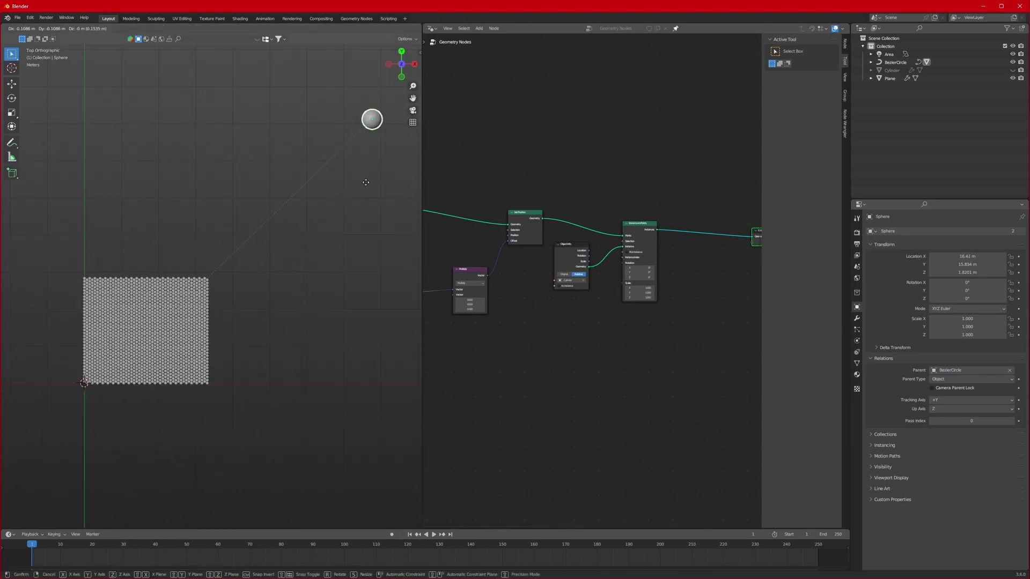
key(g)
click(182, 365)
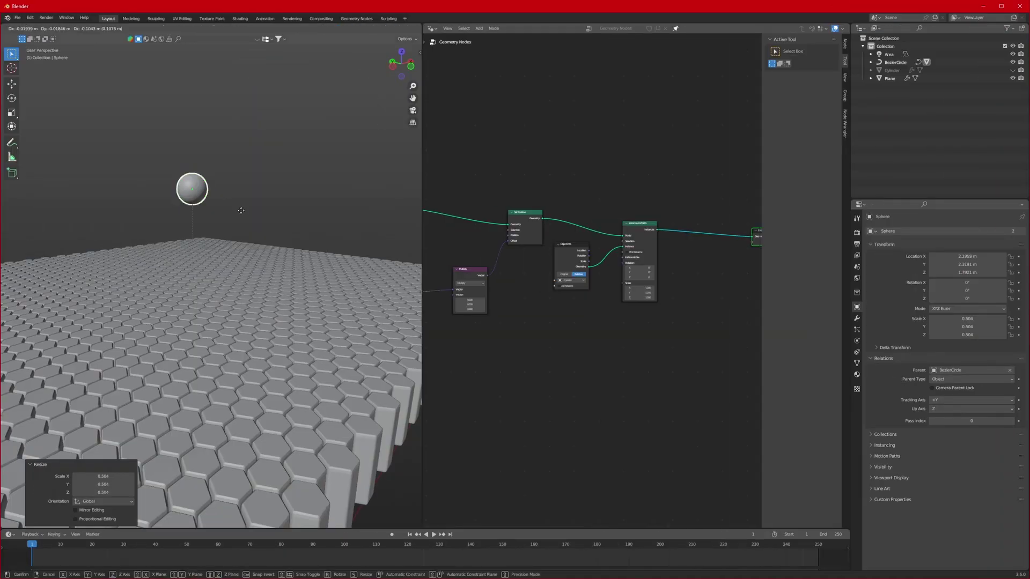
Lower the sphere along Z to the grid's surface and scale it down by a factor of about 0.66
key(g)
key(z)
click(241, 268)
mouse_move(241, 267)
middle_down()
mouse_move(305, 301)
mouse_move(258, 269)
middle_up()
scroll(306, 301, down, 2)
key(s)
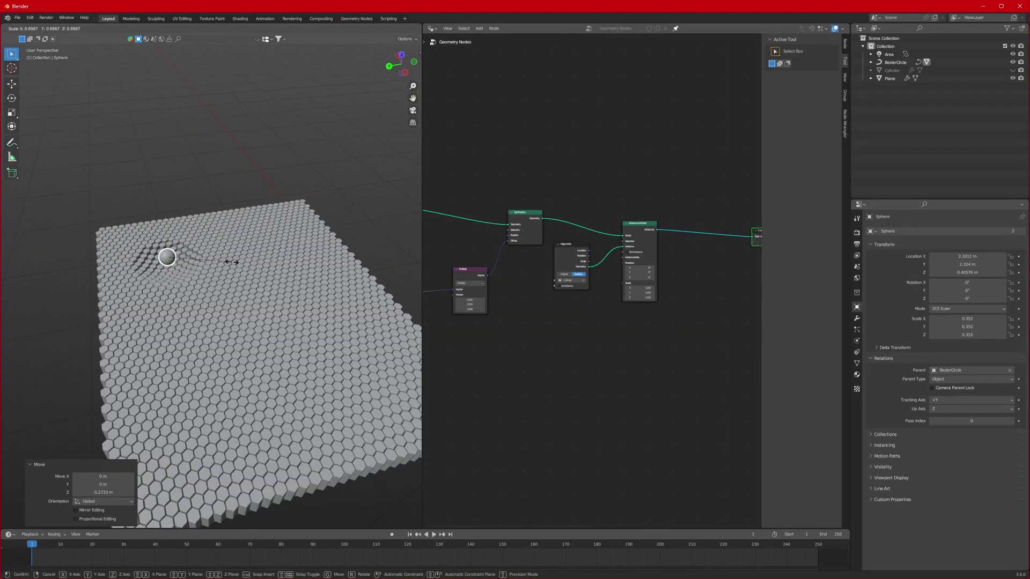
click(197, 272)
scroll(198, 268, up, 6)
scroll(207, 157, down, 8)
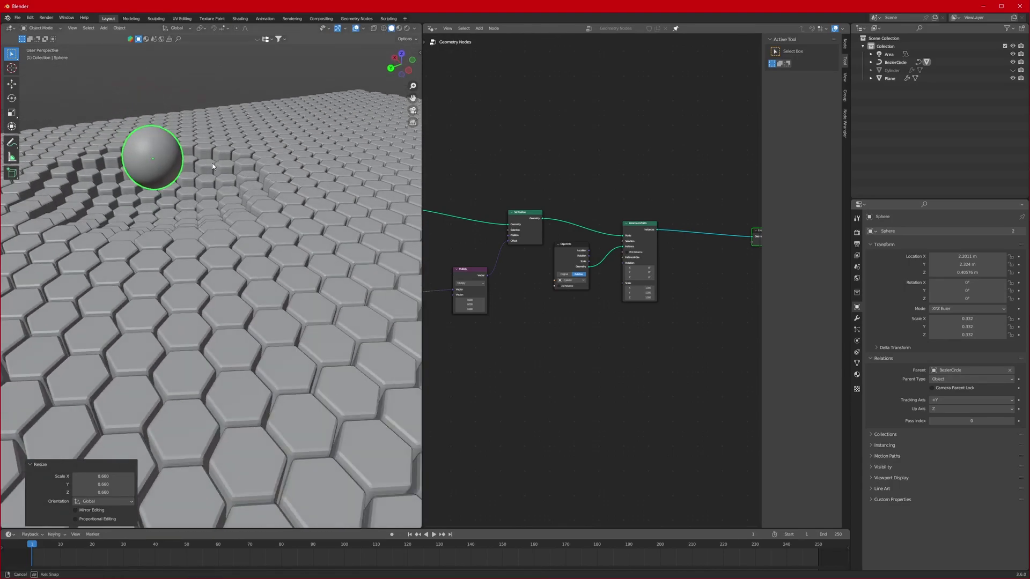
Select the BezierCircle and keyframe its path animation Evaluation Time at 0 on frame 1
click(255, 231)
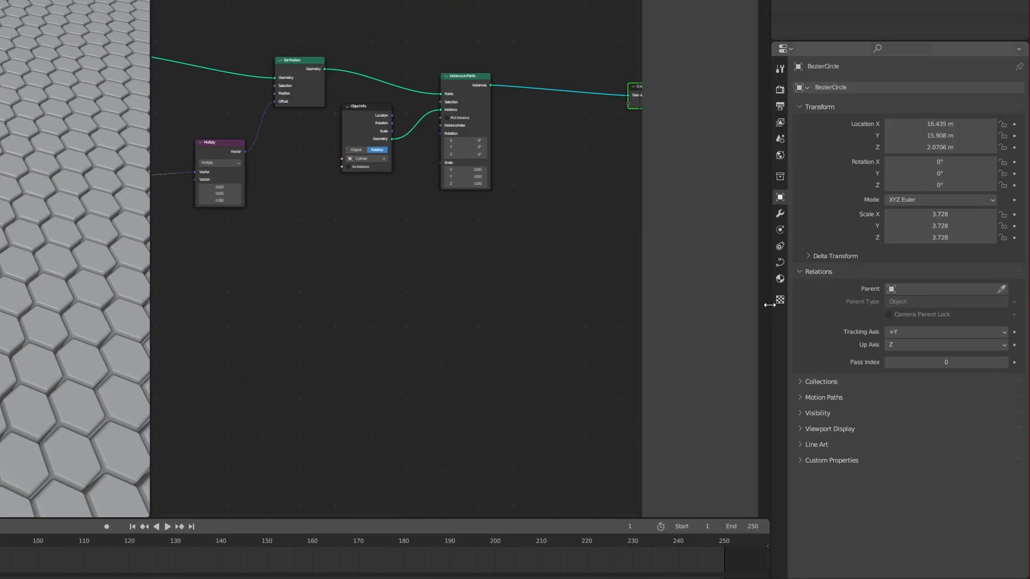
click(856, 352)
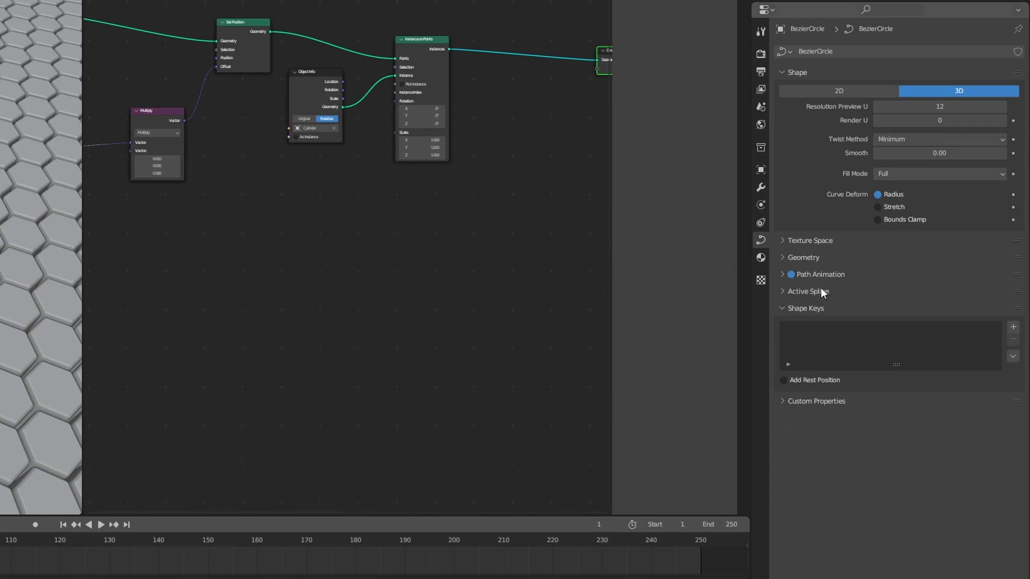
click(782, 275)
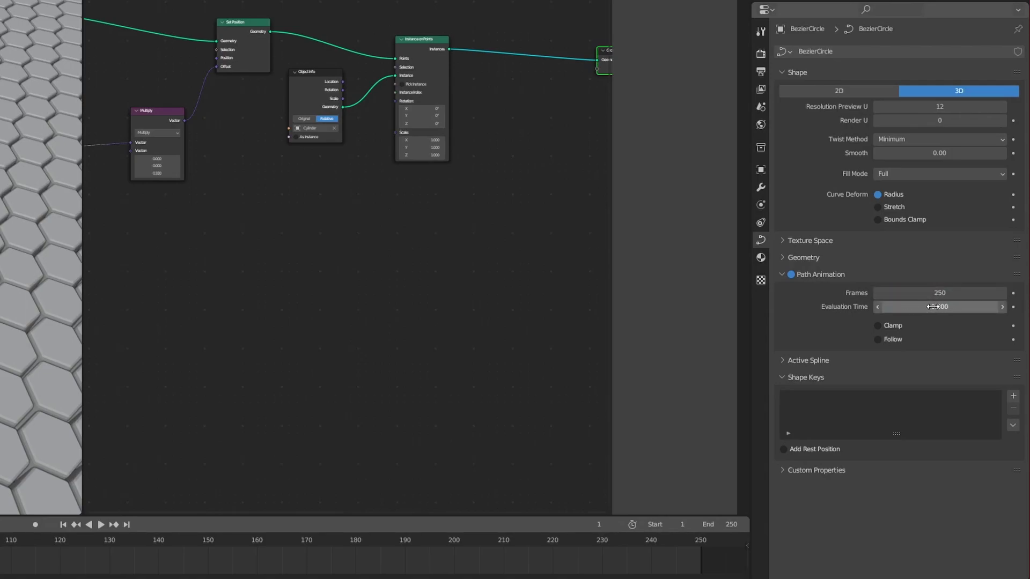
key(i)
Go to frame 250, set the path's Evaluation Time to 250 and keyframe it
click(499, 541)
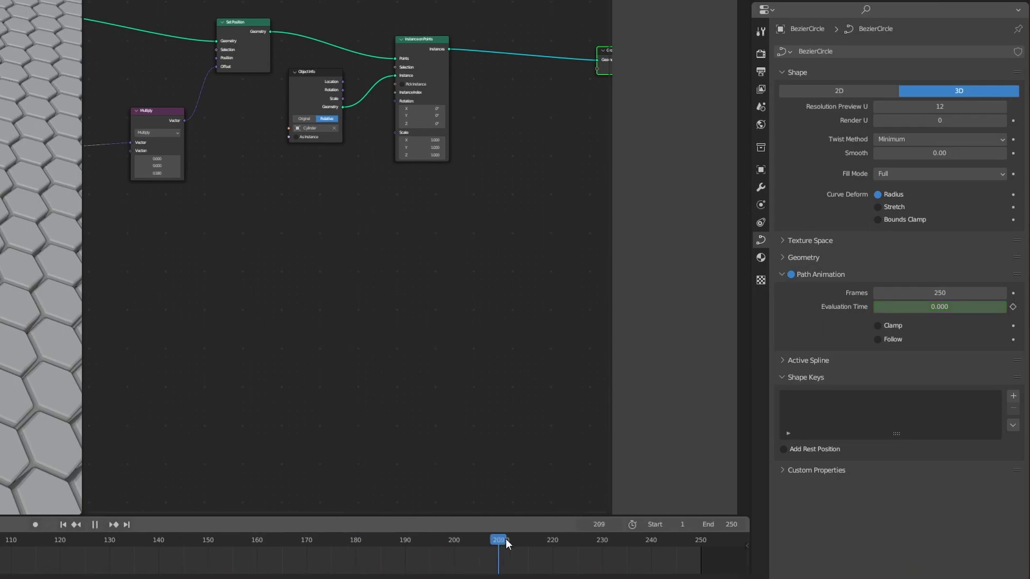
click(930, 306)
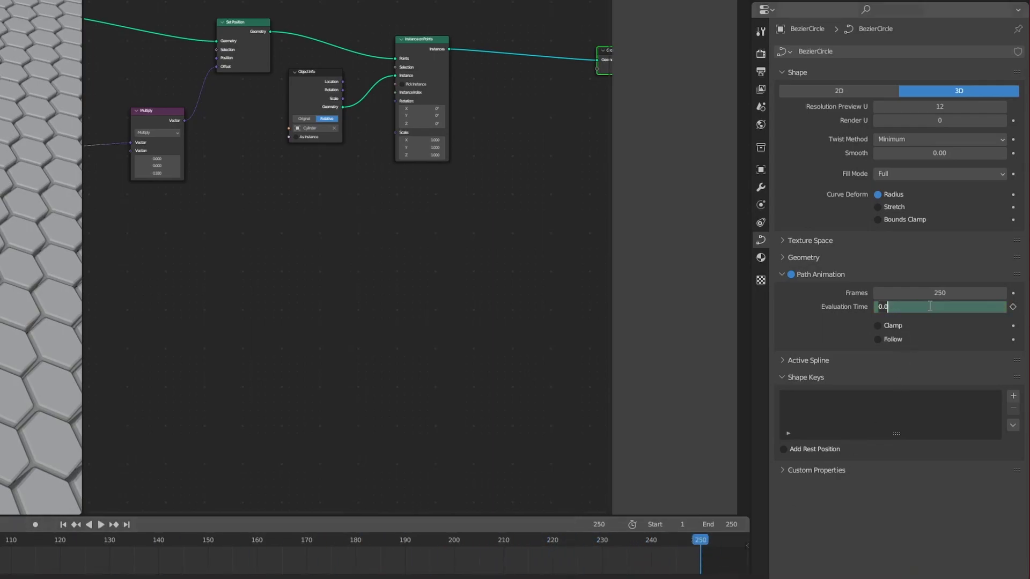
text(250)
key(Return)
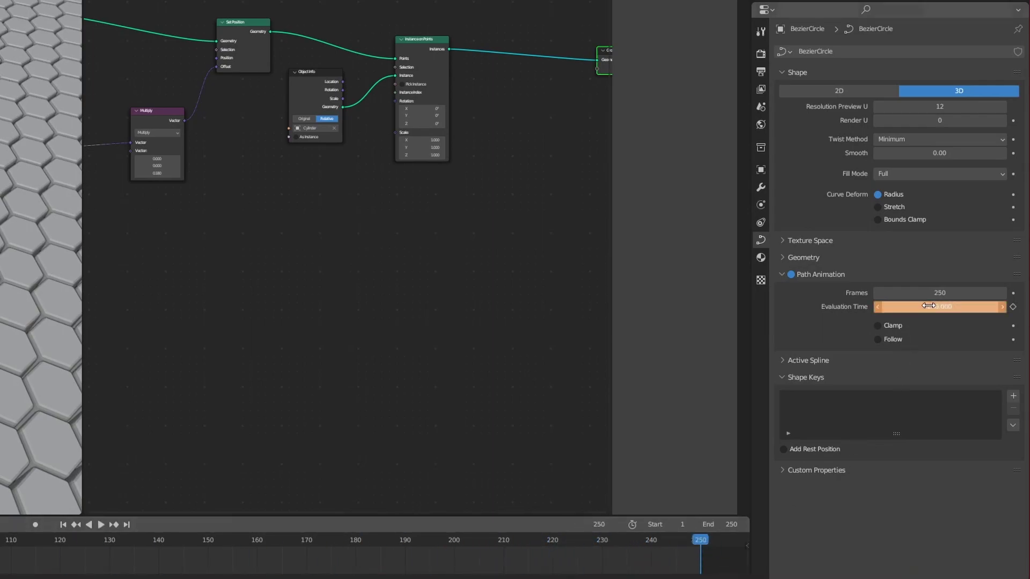
key(i)
Preview the sphere's path animation and set the Evaluation Time keyframes' interpolation mode to Linear
key(space)
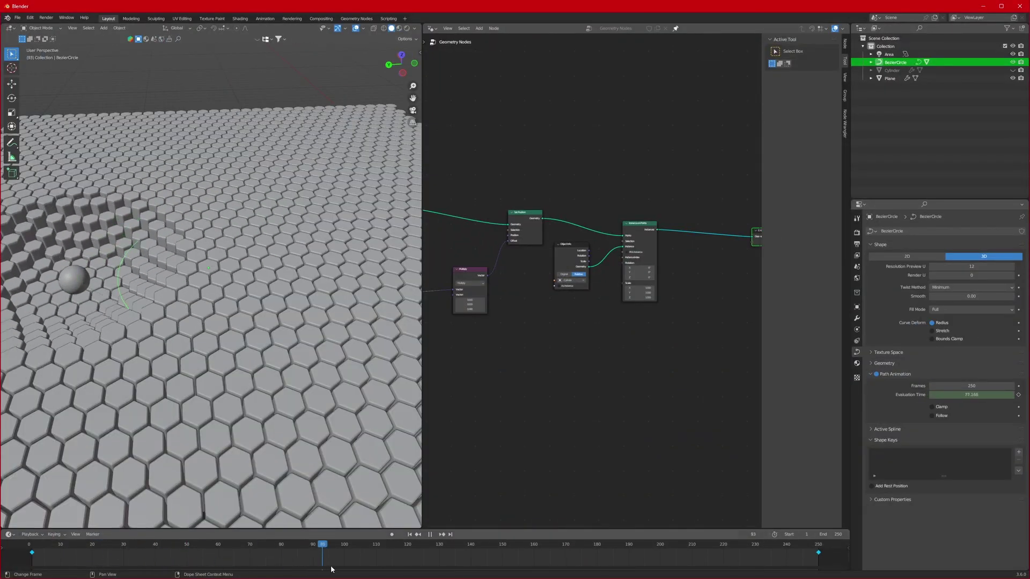
drag(331, 570, 354, 568)
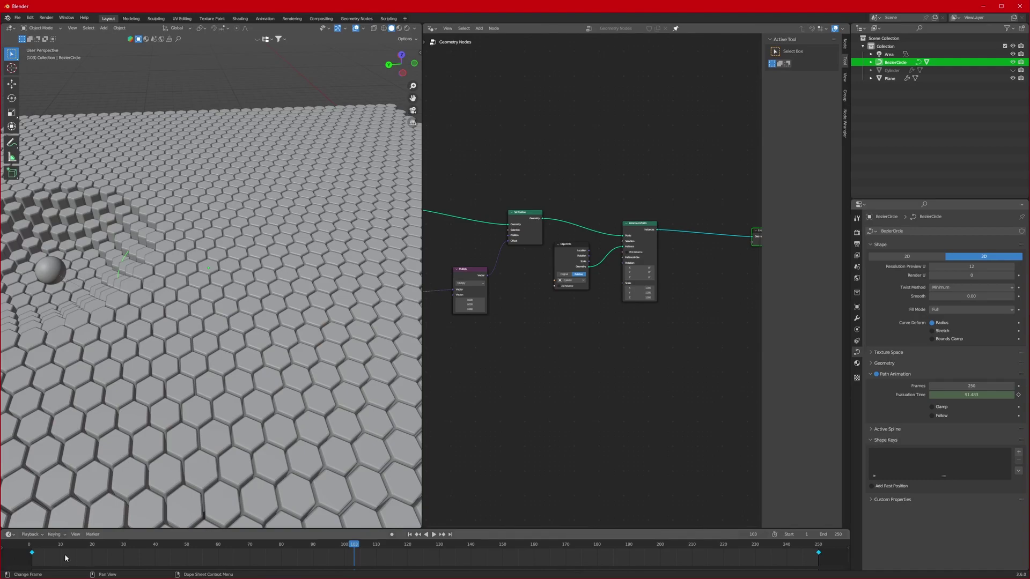
drag(112, 529, 110, 471)
right_click(60, 503)
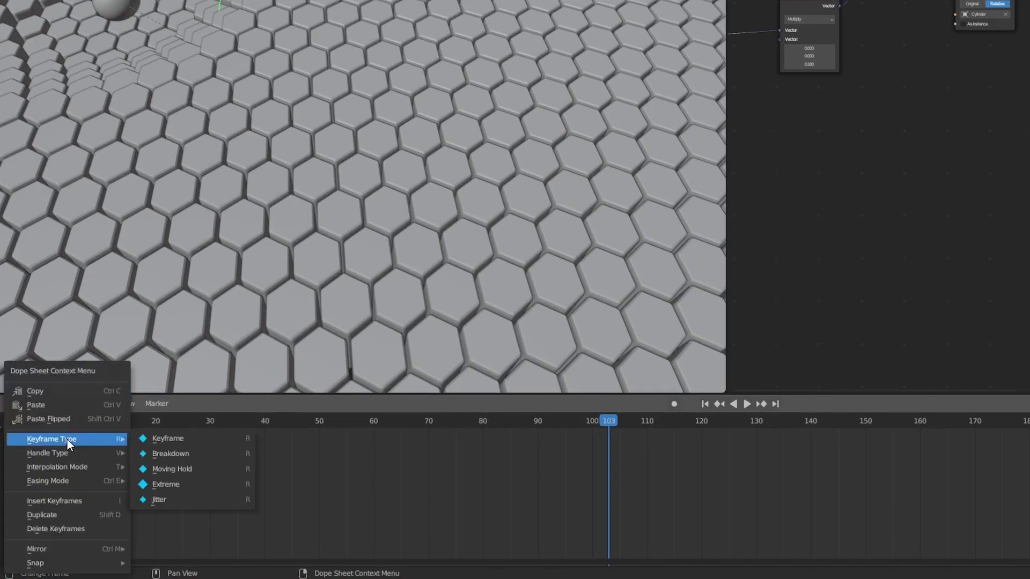
mouse_move(47, 514)
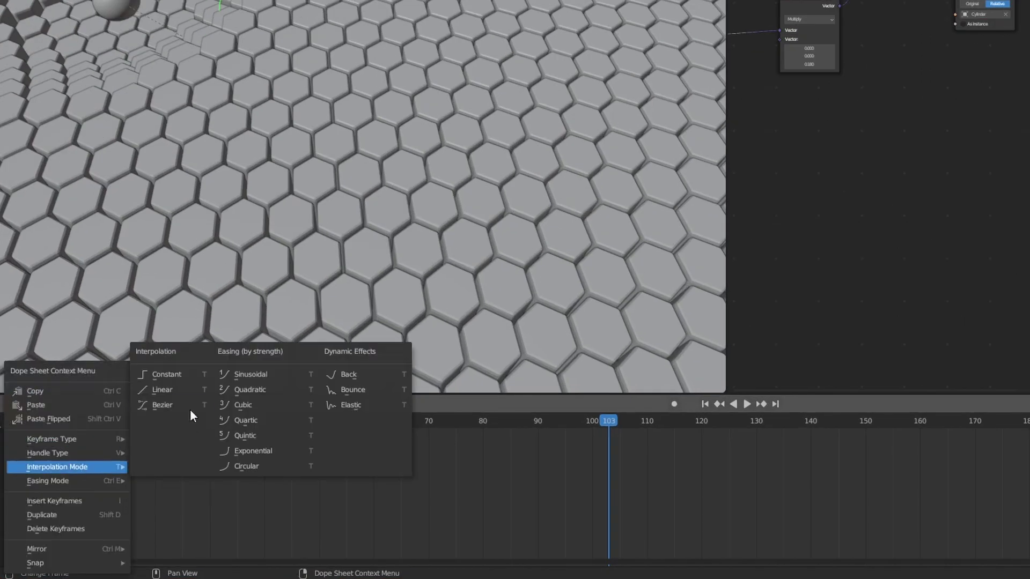
click(178, 389)
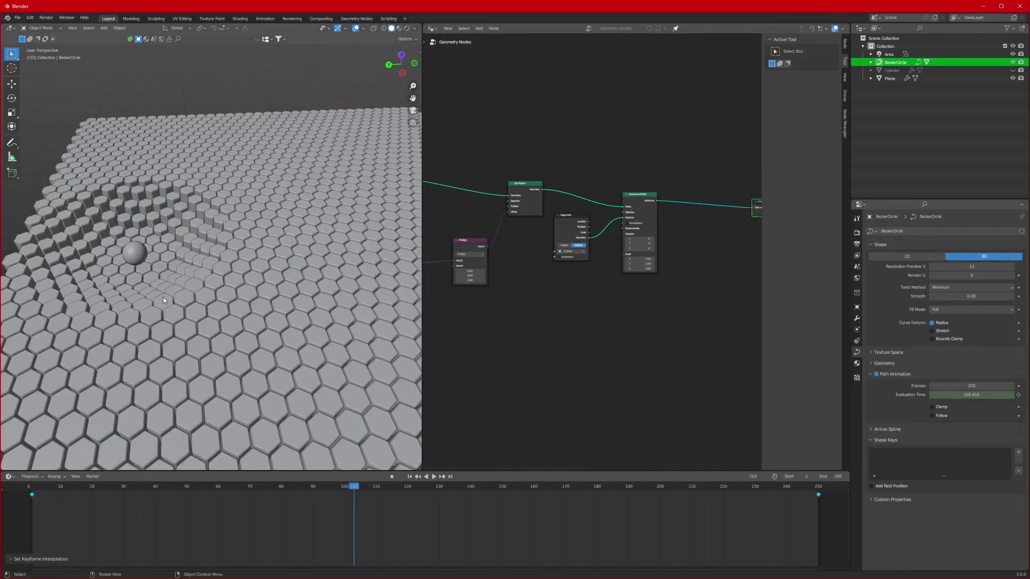
Play the animation and watch how the hexagon grid reacts to the moving sphere
key(space)
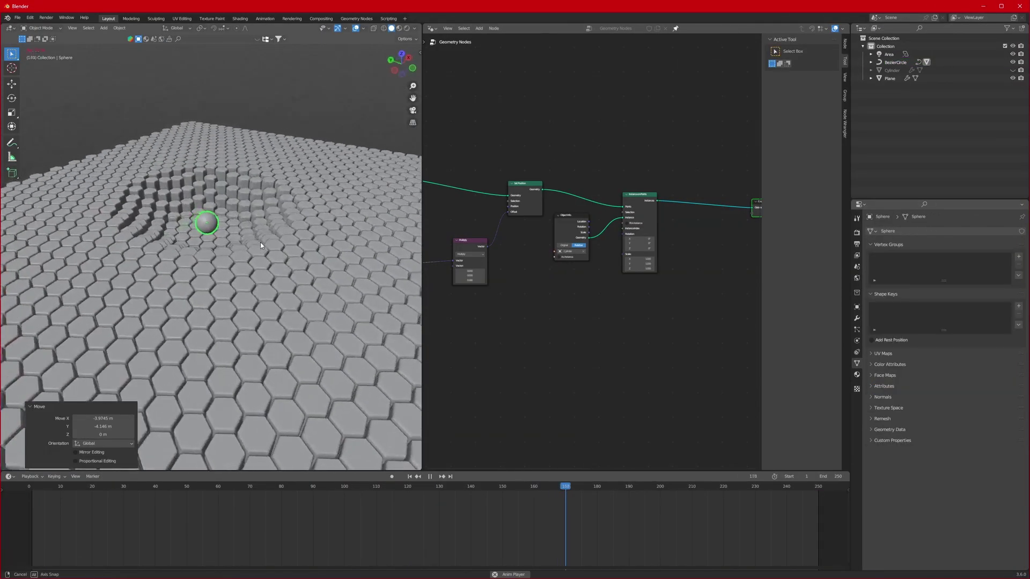
middle_drag(259, 243, 246, 274)
scroll(242, 277, up, 2)
scroll(244, 276, down, 1)
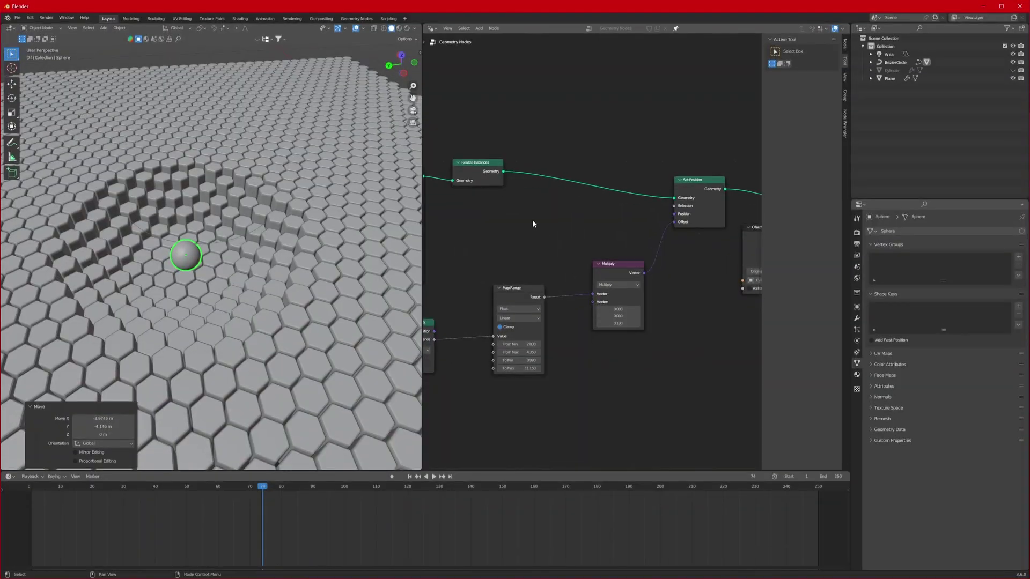
Set the Map Range node's interpolation type to Smooth Step
middle_drag(534, 223, 648, 259)
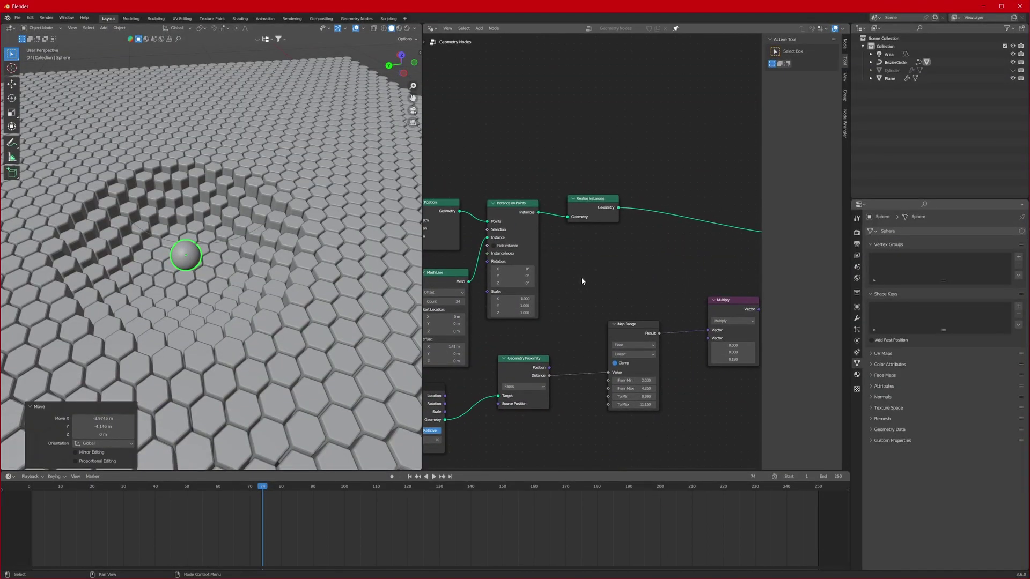
middle_drag(581, 278, 552, 219)
scroll(561, 221, up, 8)
click(797, 359)
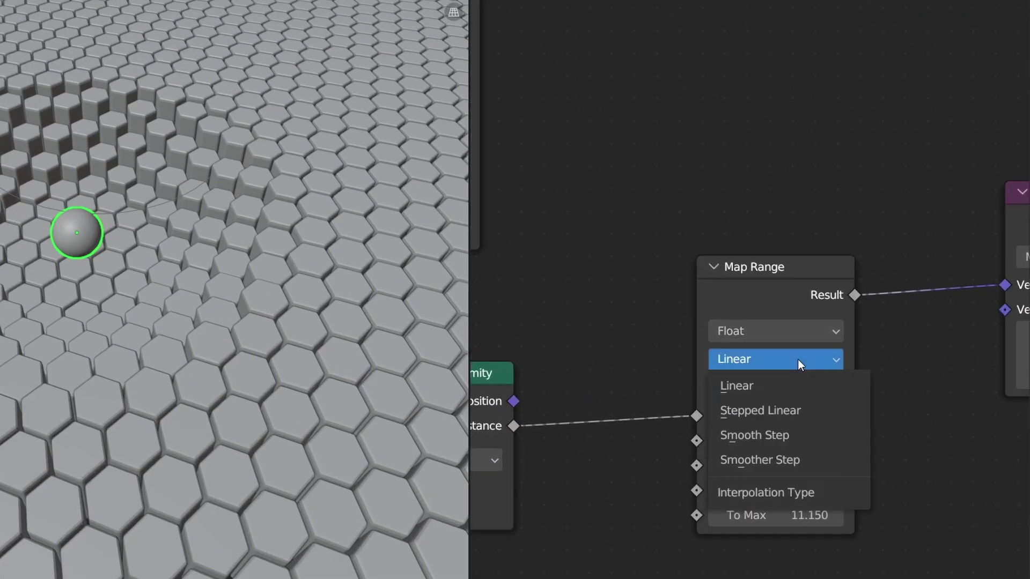
click(784, 438)
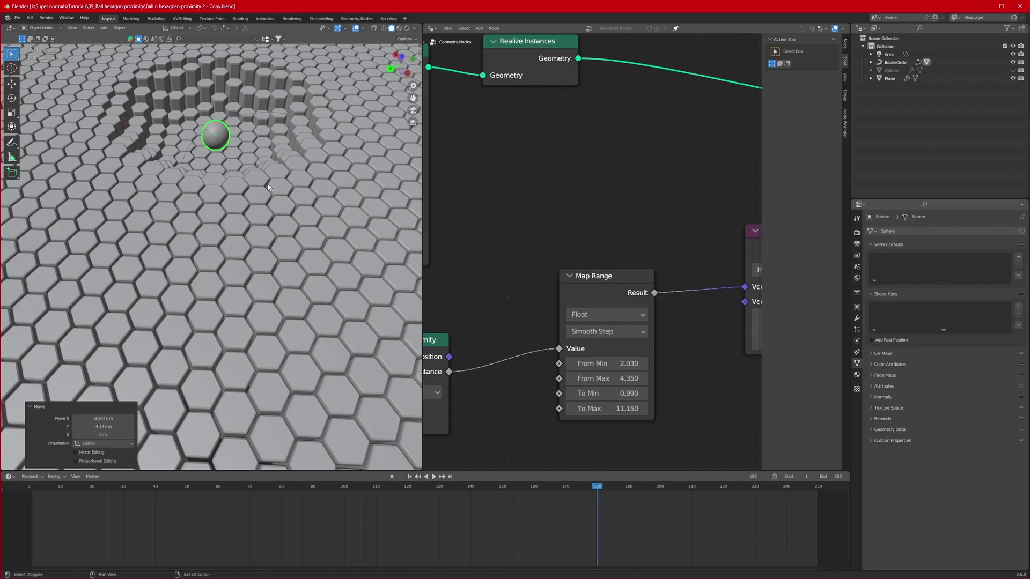
Show the viewport in rendered shading and set the render engine to Cycles with GPU Compute as the device
scroll(255, 191, down, 2)
shift+middle_drag(269, 184, 244, 208)
scroll(255, 191, up, 3)
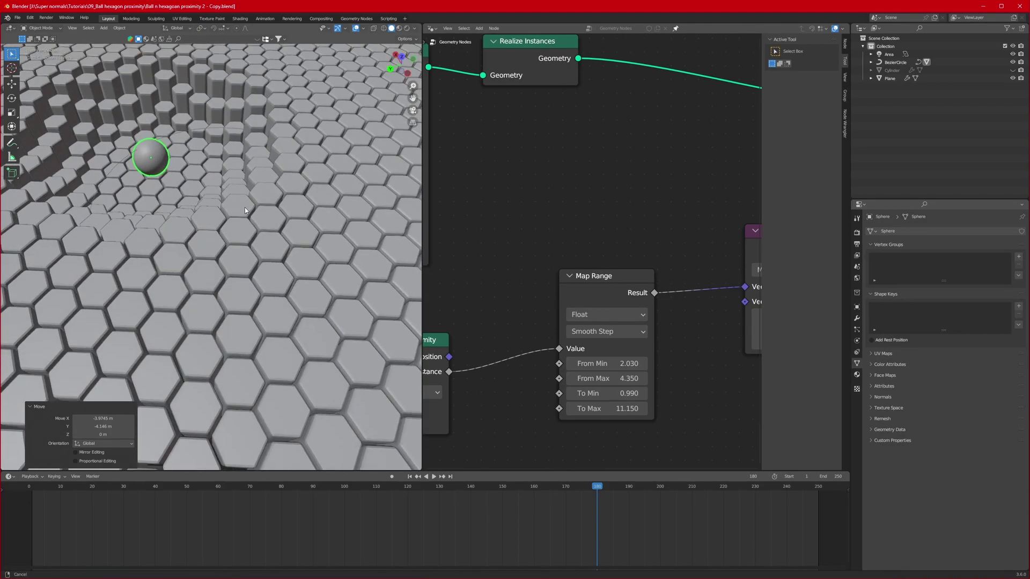
scroll(245, 207, down, 1)
click(407, 28)
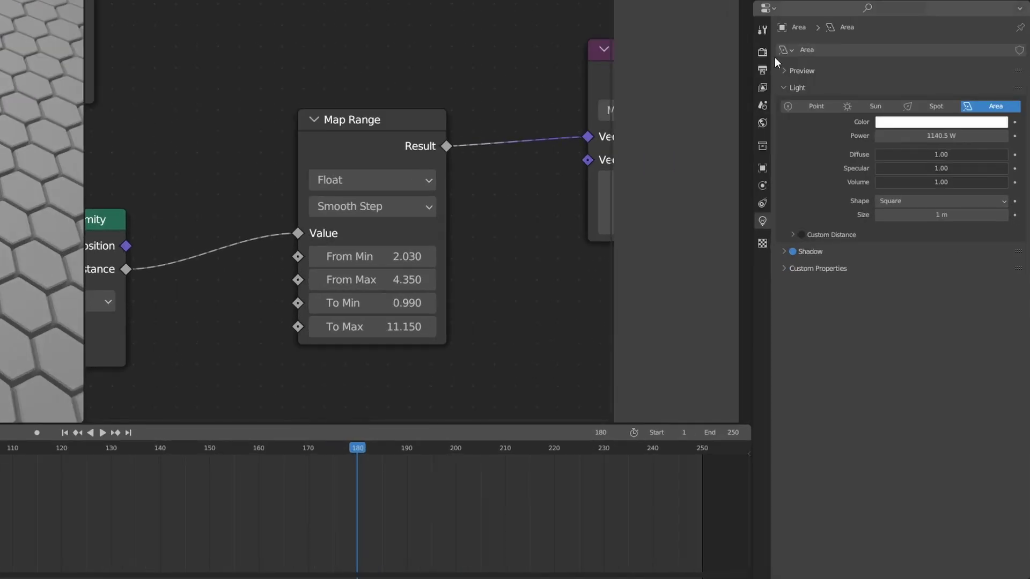
click(856, 233)
click(959, 232)
click(909, 93)
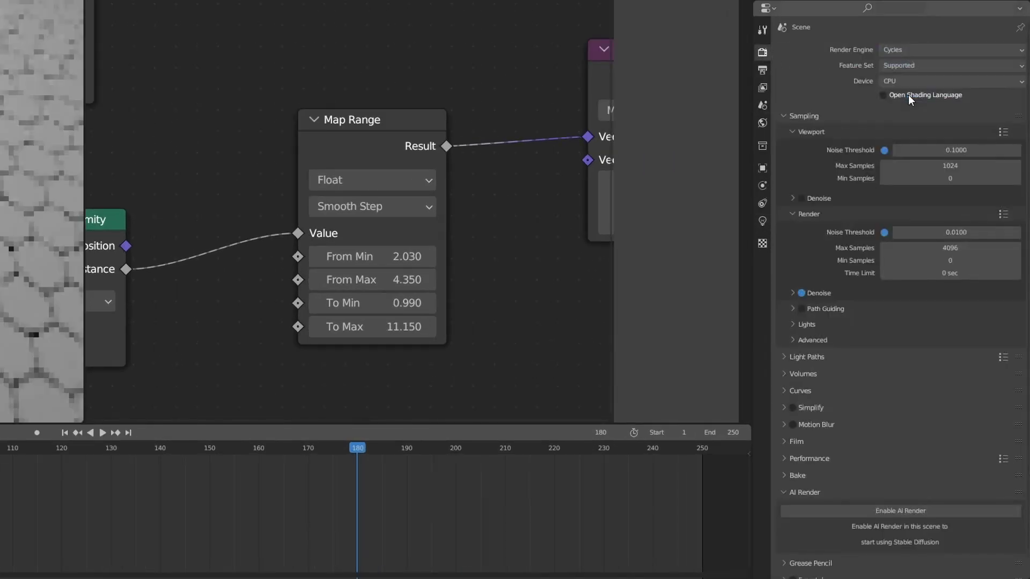
click(919, 81)
click(908, 109)
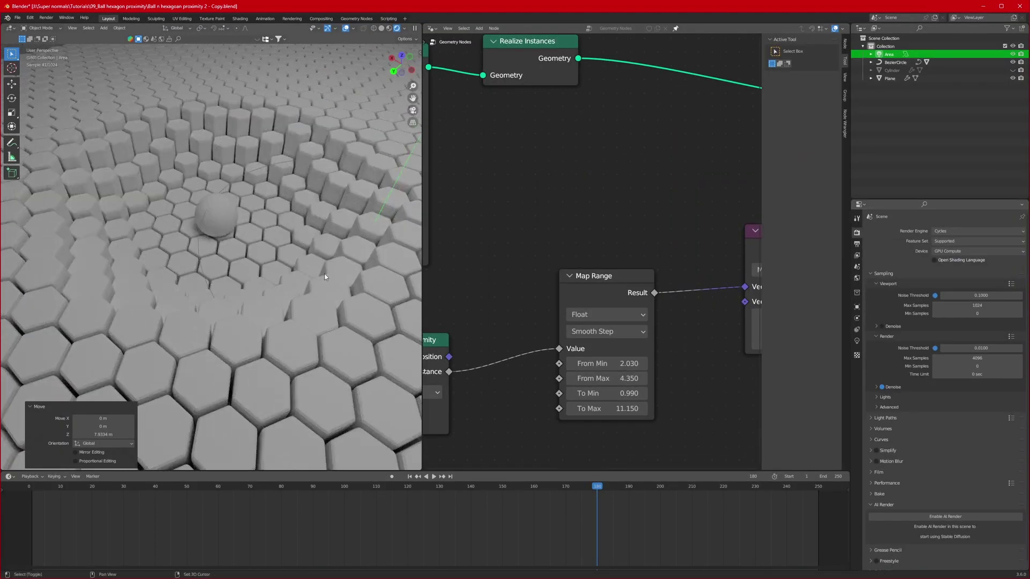
Select the hexagon plane and insert a Set Material node between the final Instance on Points and Group Output nodes
shift+middle_drag(324, 277, 271, 259)
click(272, 259)
scroll(596, 252, down, 7)
middle_drag(756, 245, 598, 283)
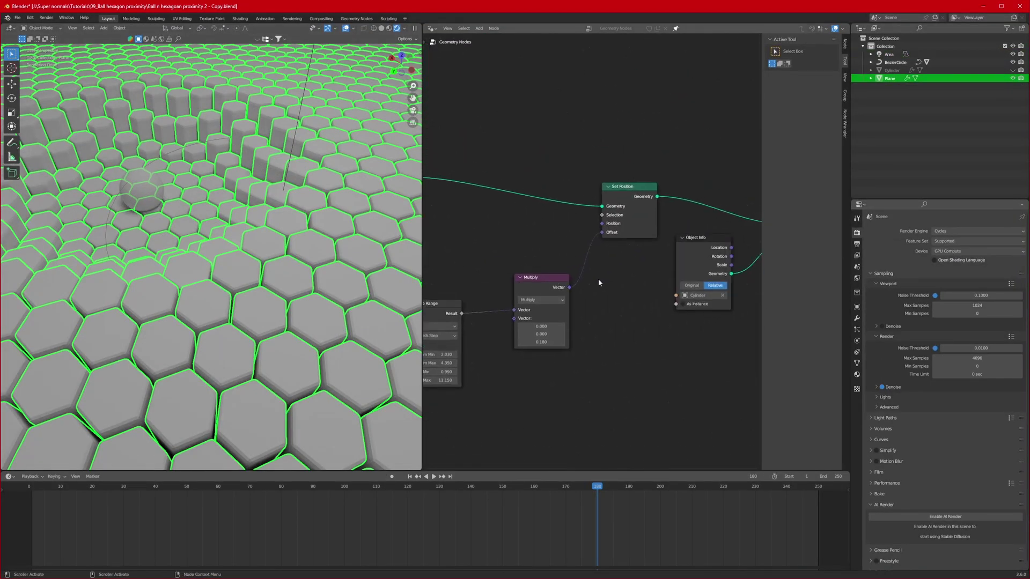
ctrl+scroll(600, 283, right, 10)
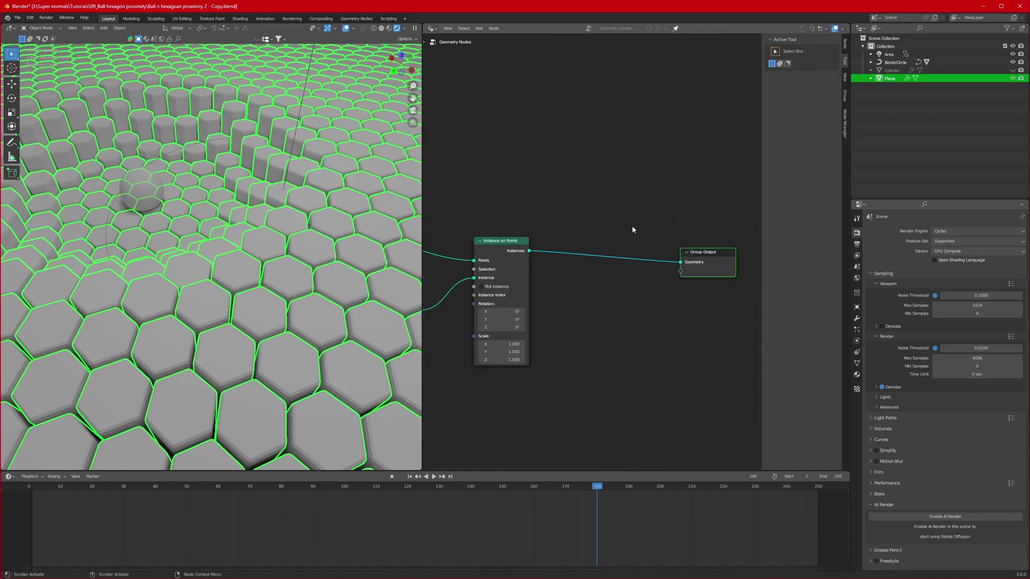
scroll(632, 233, down, 1)
scroll(632, 233, up, 1)
key(shift+a)
text(s)
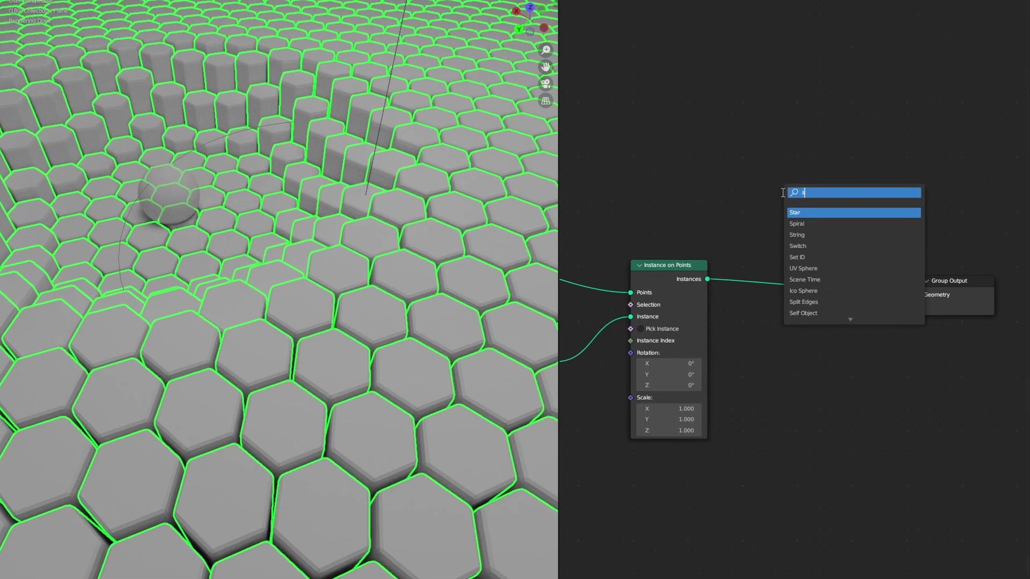
text(et)
key(Down)
key(Return)
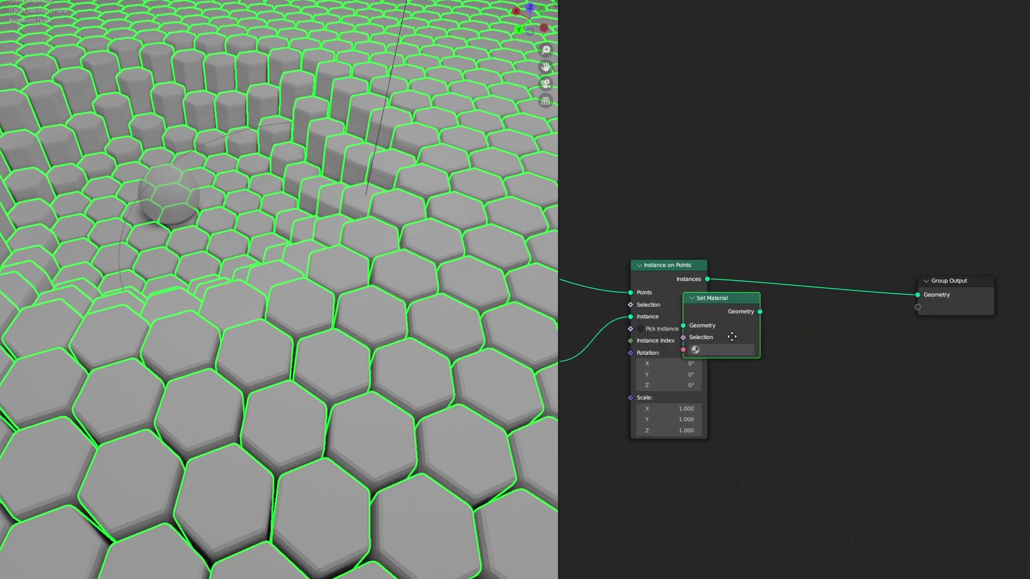
click(832, 300)
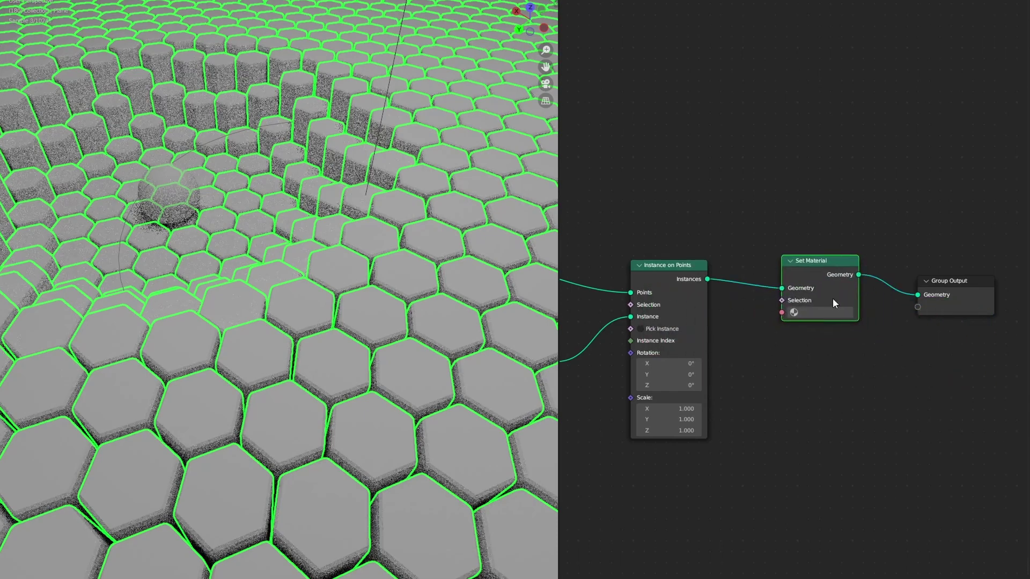
Create a material for the plane and choose TILES as the Set Material node's material
scroll(833, 304, up, 2)
middle_drag(839, 363, 762, 317)
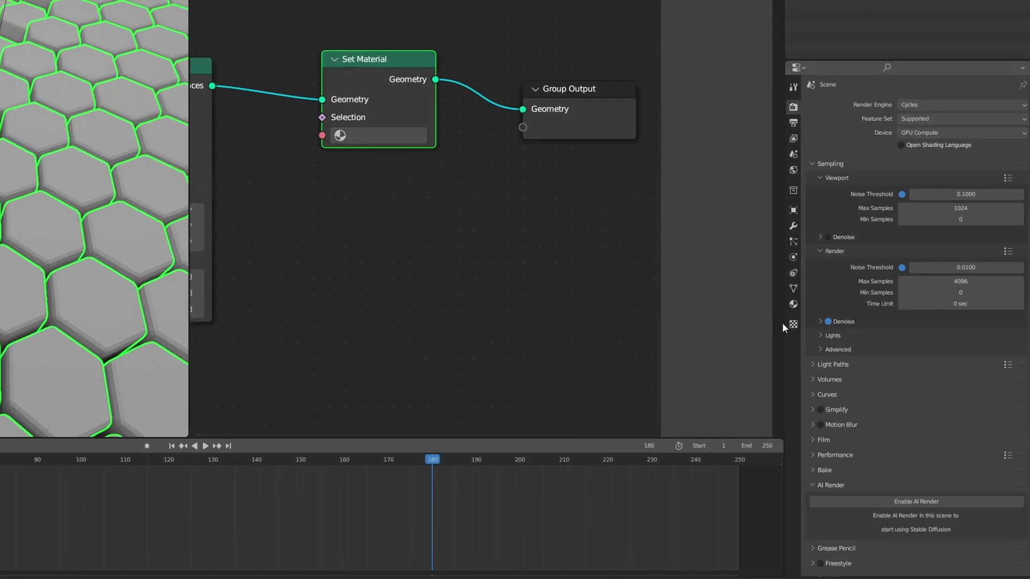
click(794, 304)
click(897, 153)
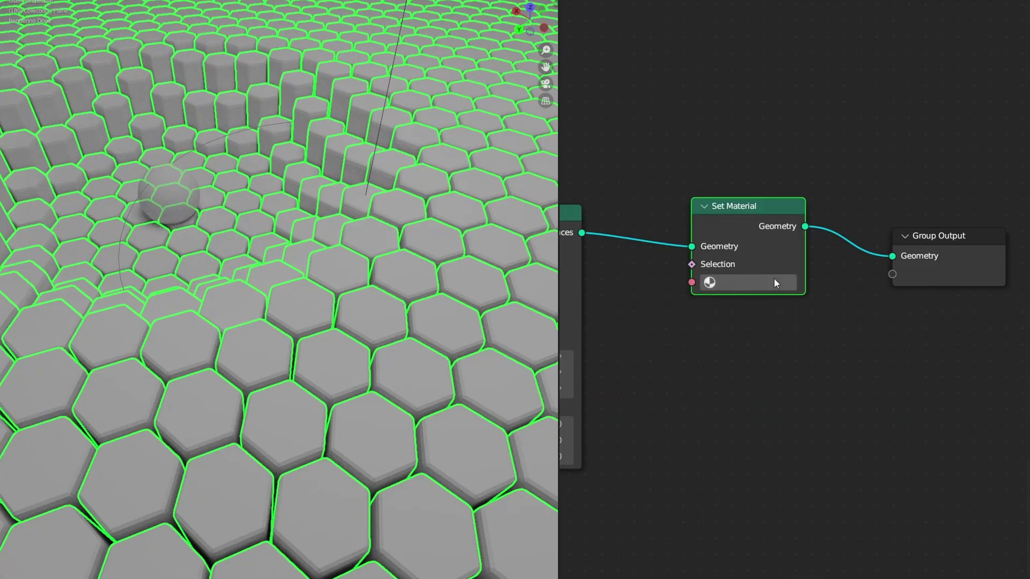
click(751, 282)
click(739, 321)
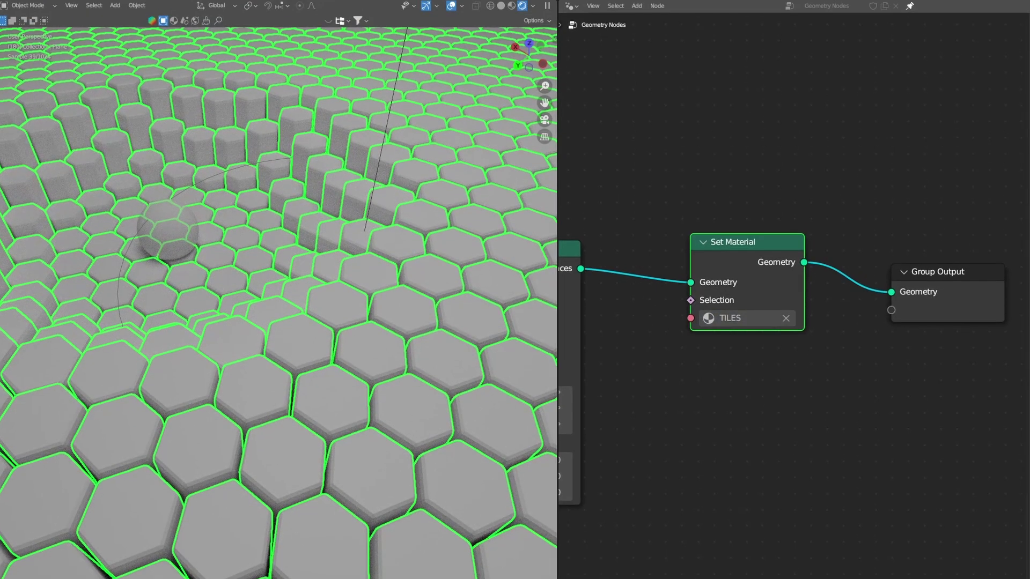
In the Shader Editor, add an Object Info node and connect its Random output to the Principled BSDF's Base Color
click(571, 6)
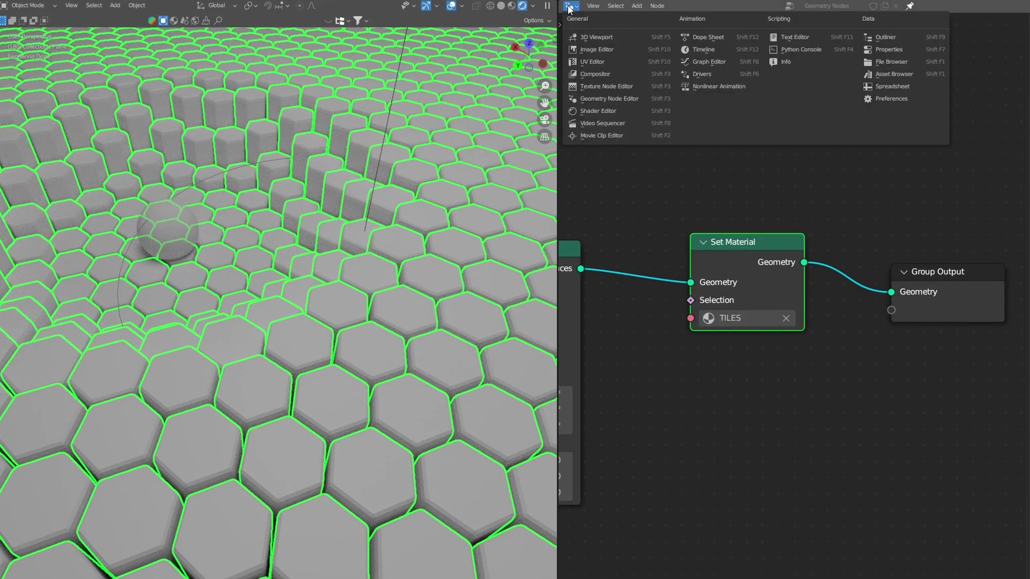
click(612, 113)
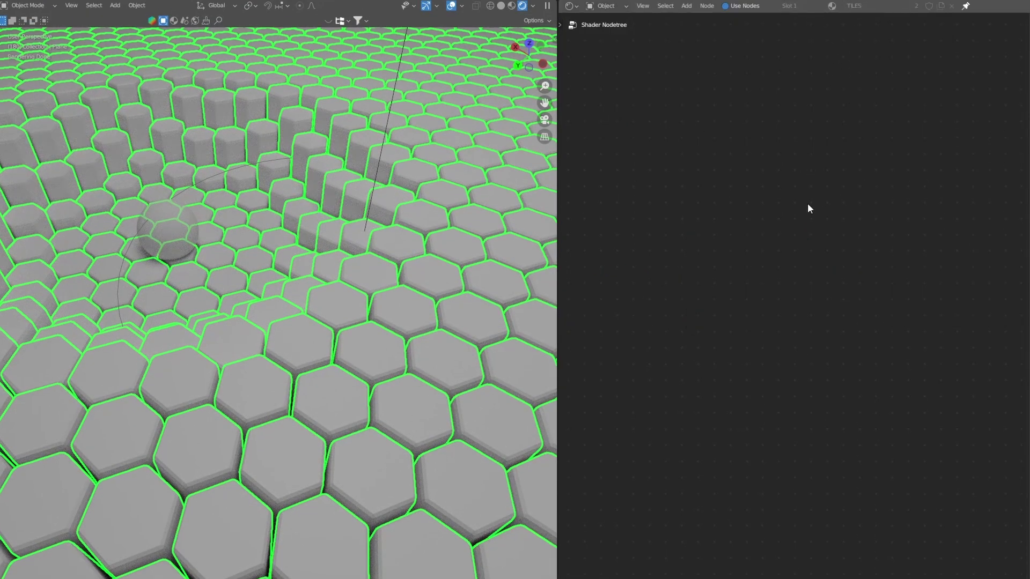
key(shift+a)
click(678, 185)
text(o)
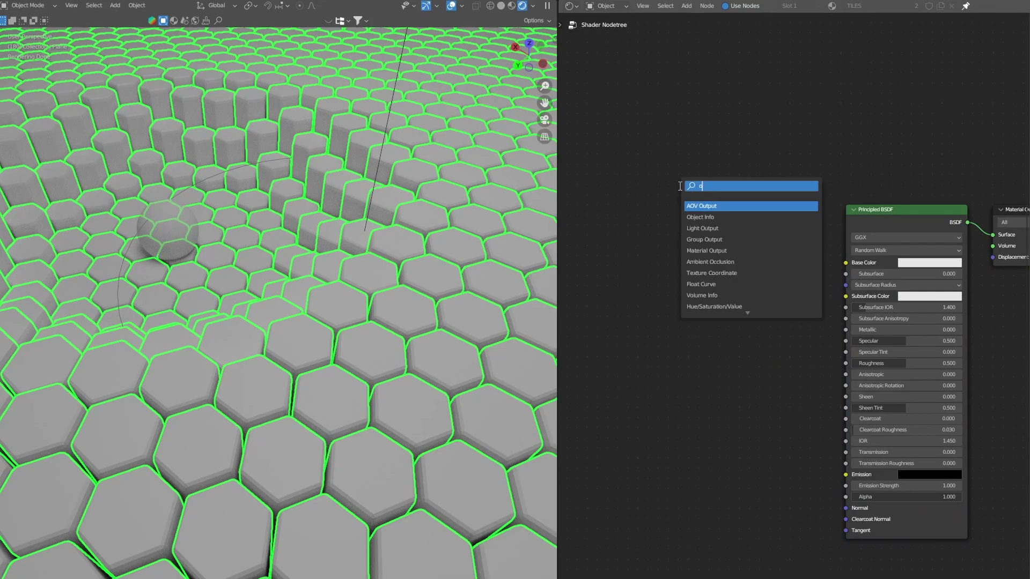
text(bject)
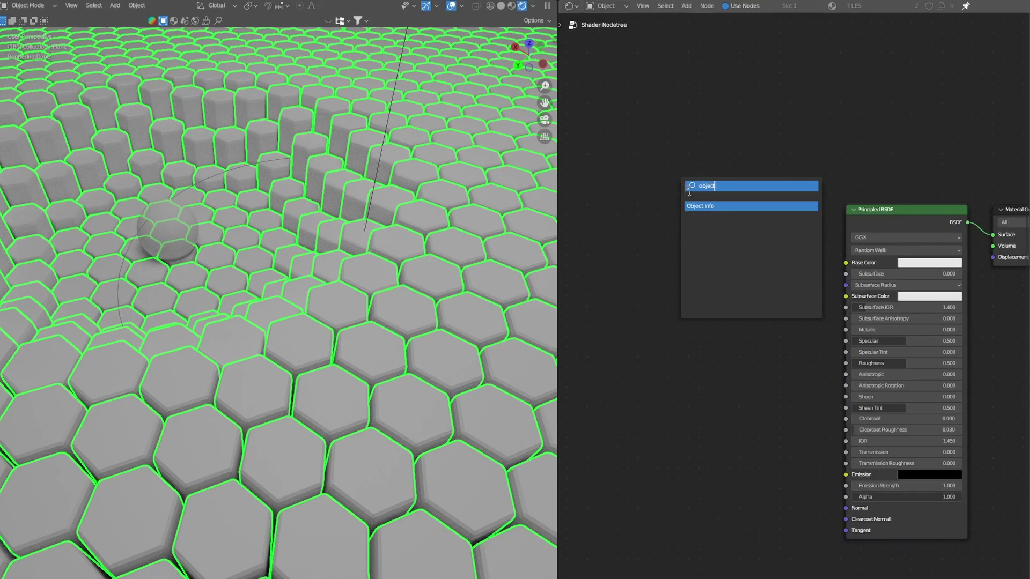
click(697, 206)
click(657, 227)
scroll(730, 233, up, 2)
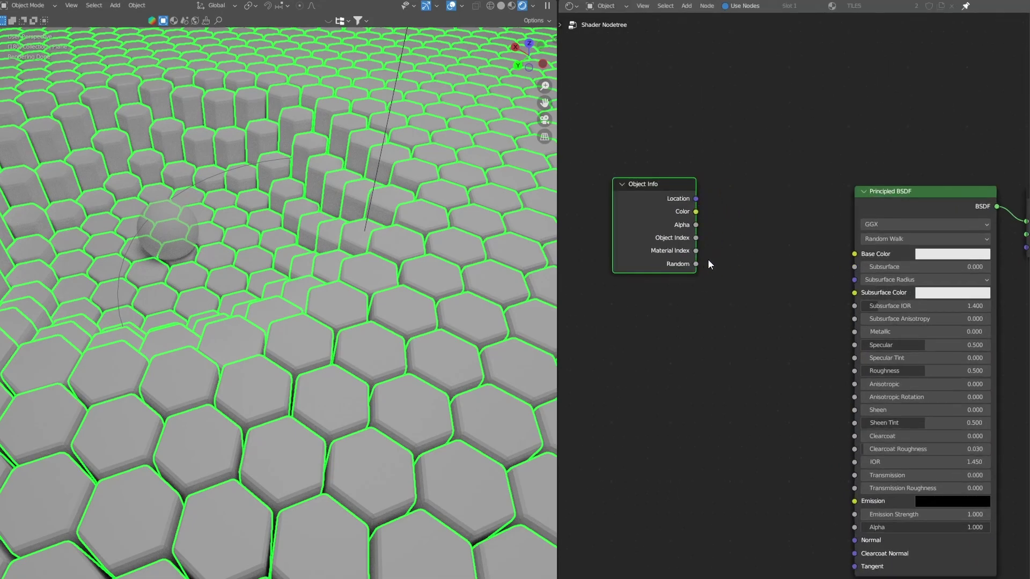
drag(703, 265, 854, 254)
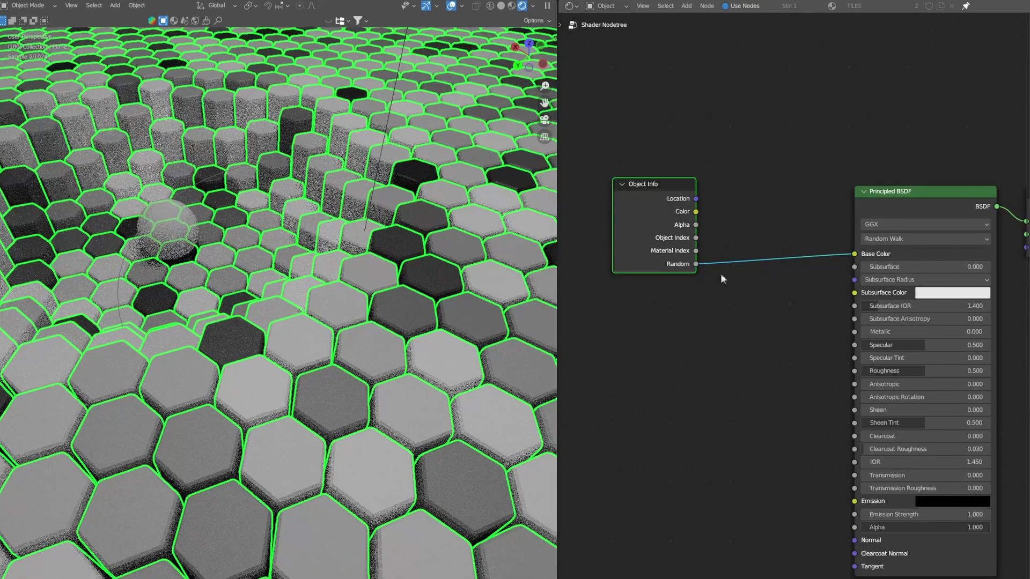
Insert a Color Ramp node on the link between Object Info's Random output and the Base Color
middle_drag(691, 337, 790, 384)
drag(787, 232, 706, 262)
key(shift+a)
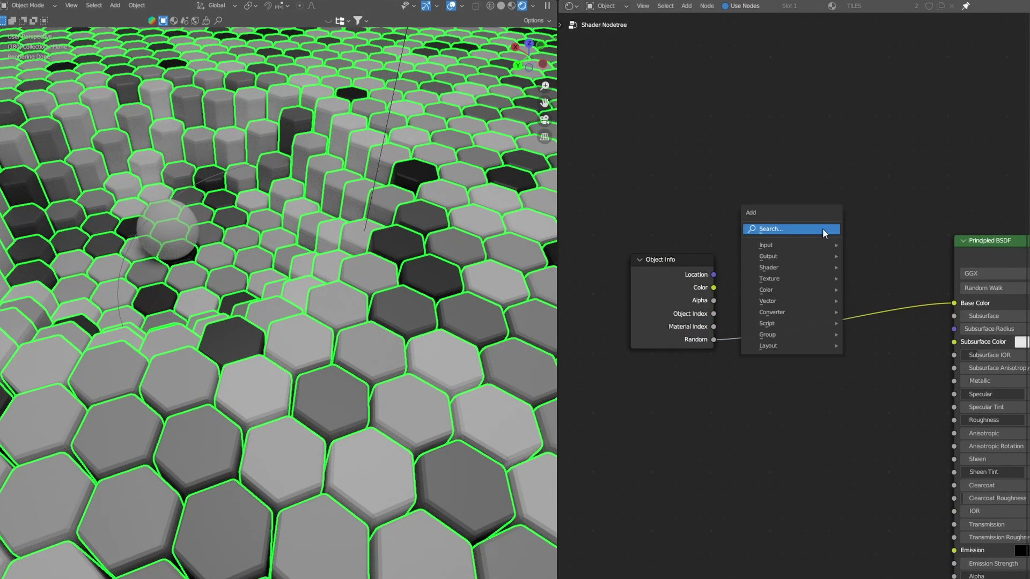
click(823, 228)
text(color)
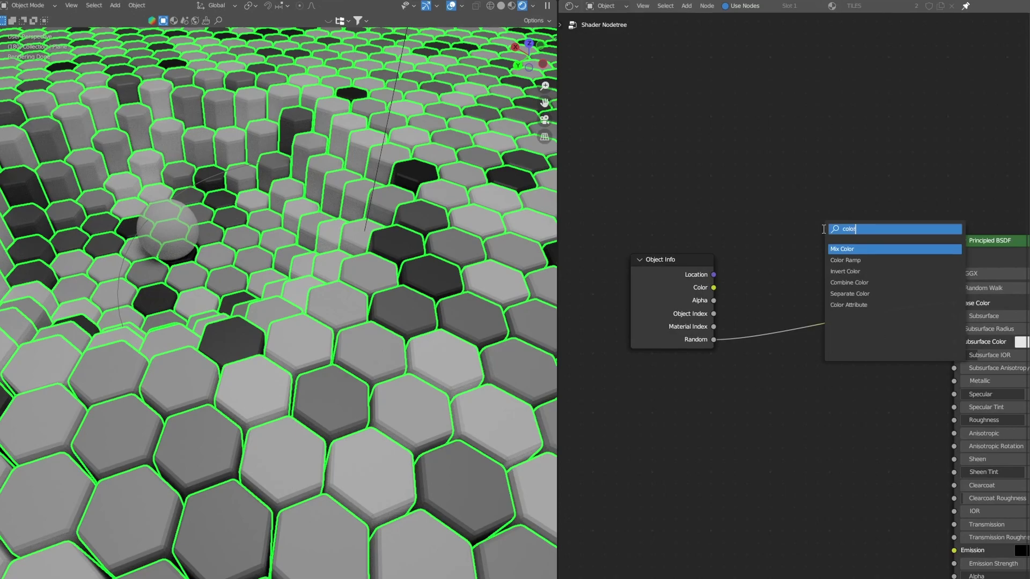
click(851, 260)
click(807, 297)
middle_drag(840, 418, 821, 421)
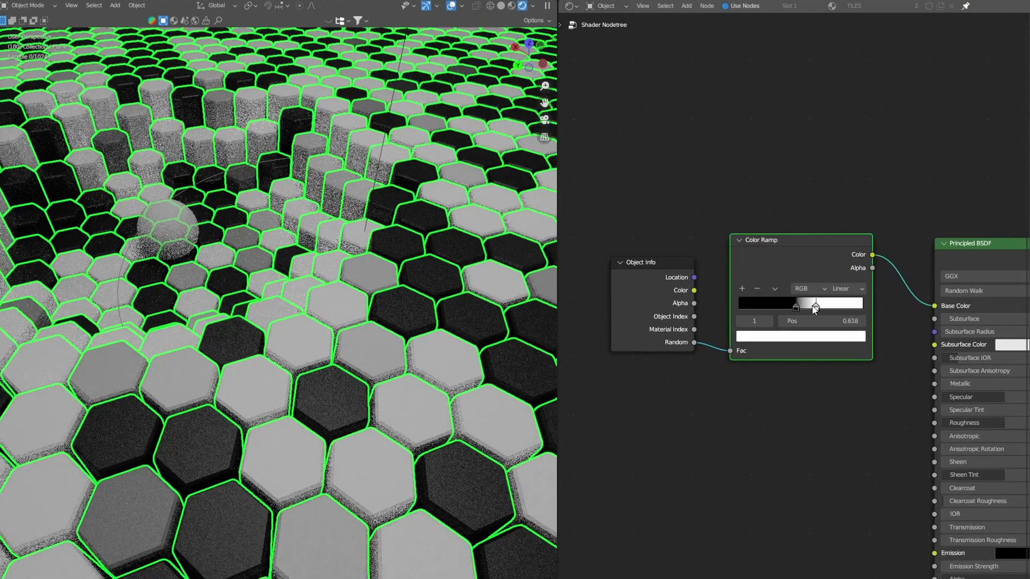
Move the Color Ramp's white stop inward, and recolor the black stop bright red at position 0.391
drag(811, 305, 819, 306)
click(797, 309)
click(799, 337)
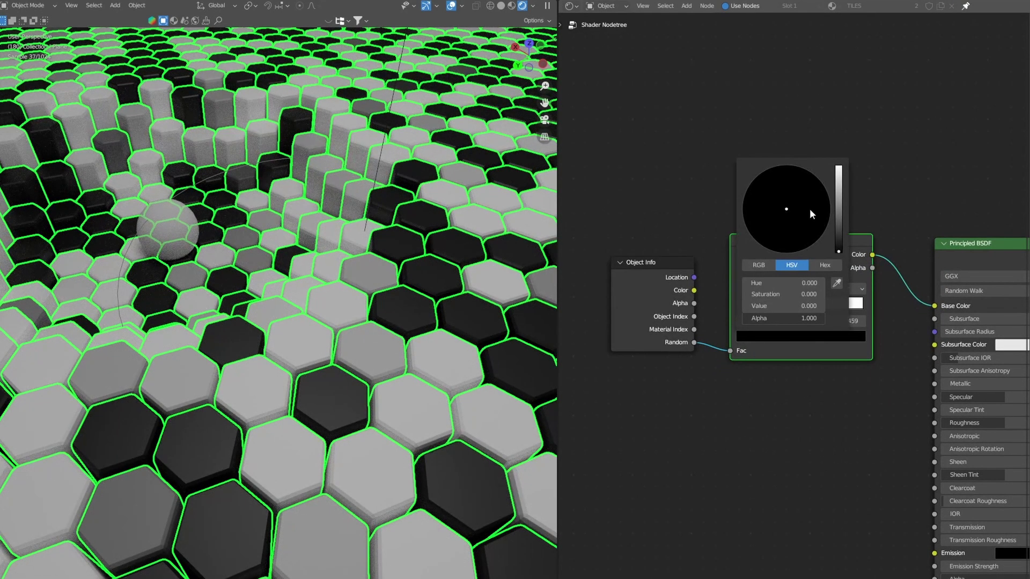
drag(842, 205, 839, 167)
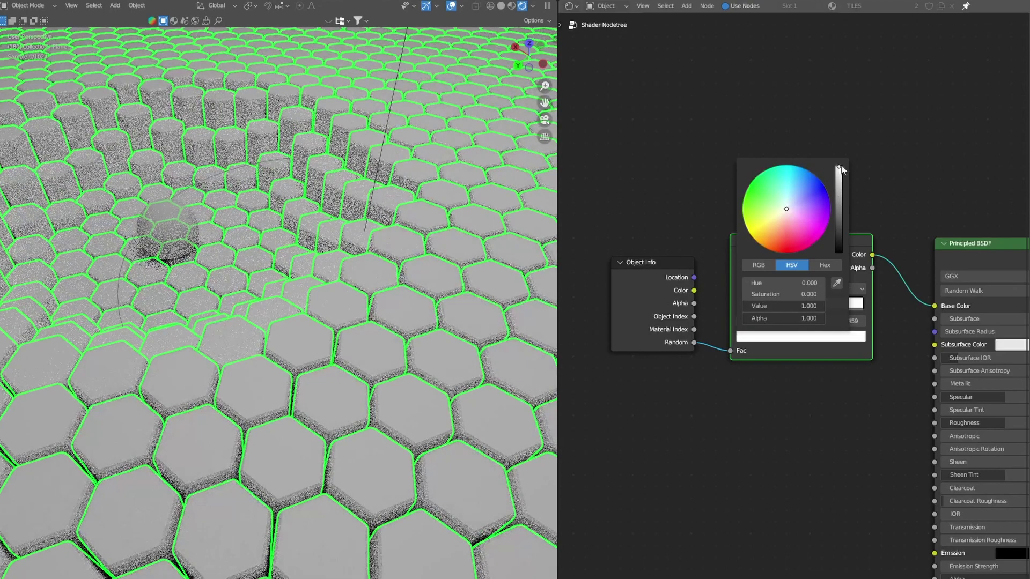
drag(787, 209, 787, 242)
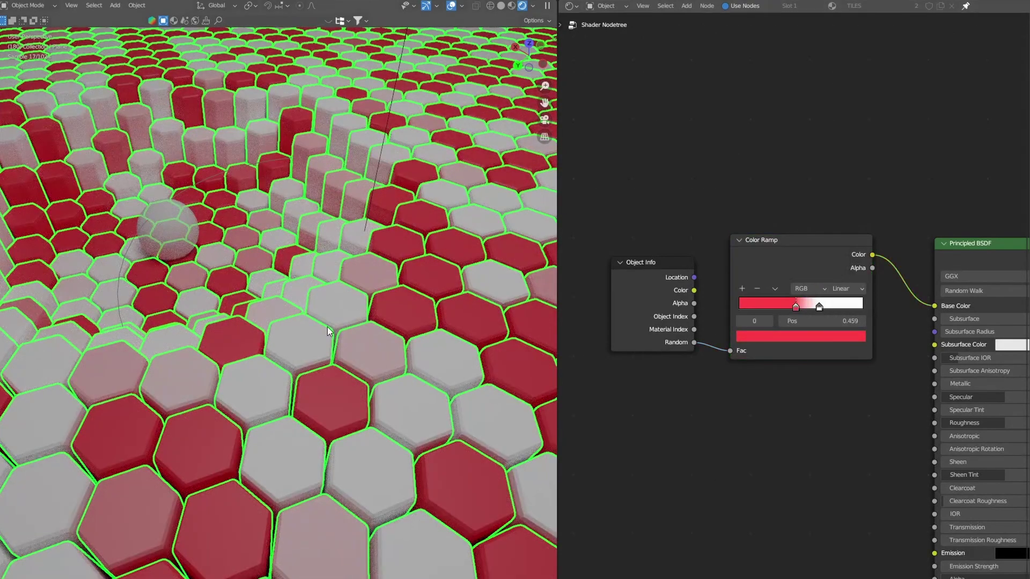
drag(796, 307, 781, 306)
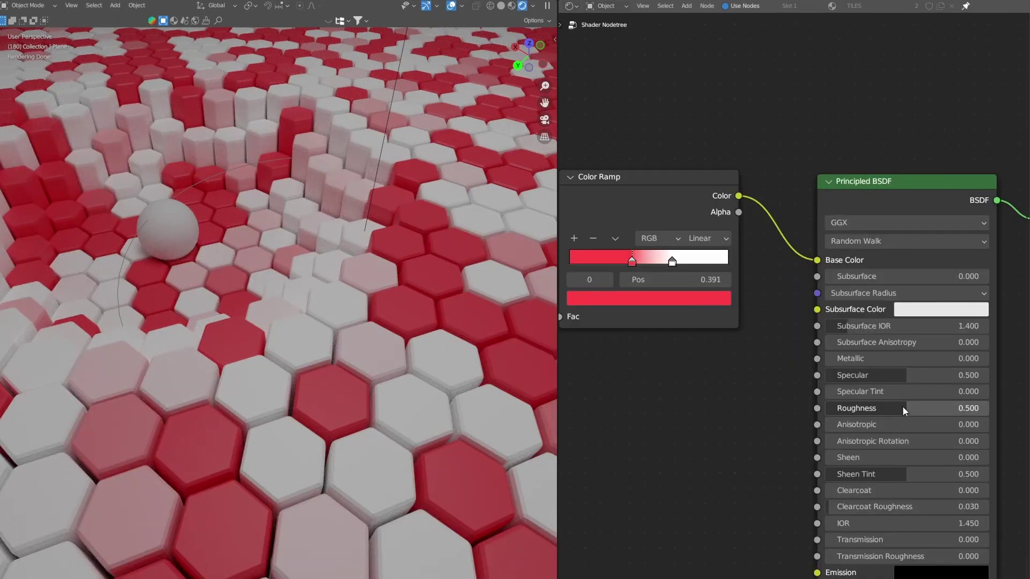
Set the TILES material's Roughness to 0.1 and keep Metallic at 0
drag(907, 408, 853, 408)
click(853, 408)
text(0.1)
key(Return)
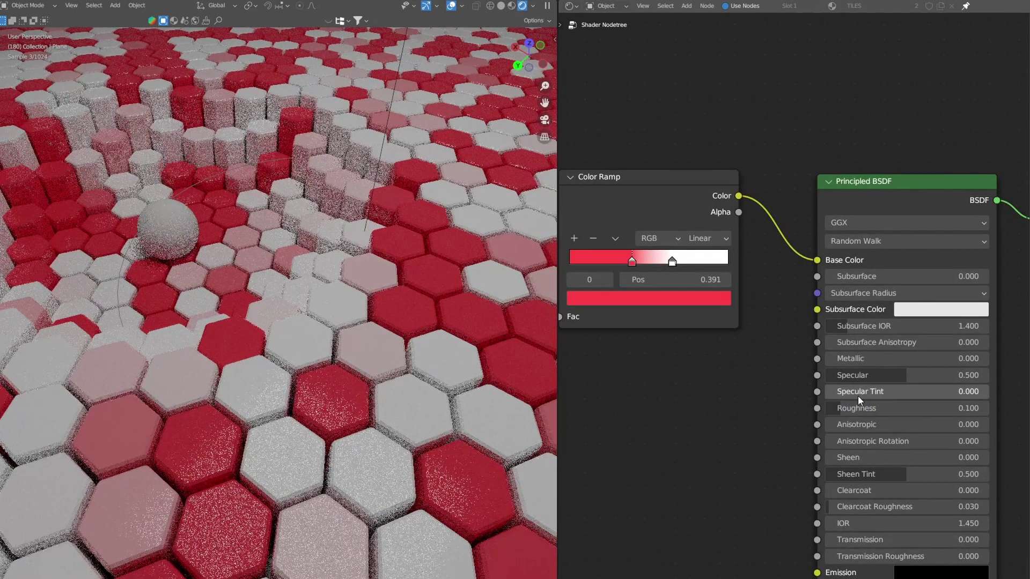
drag(874, 358, 815, 359)
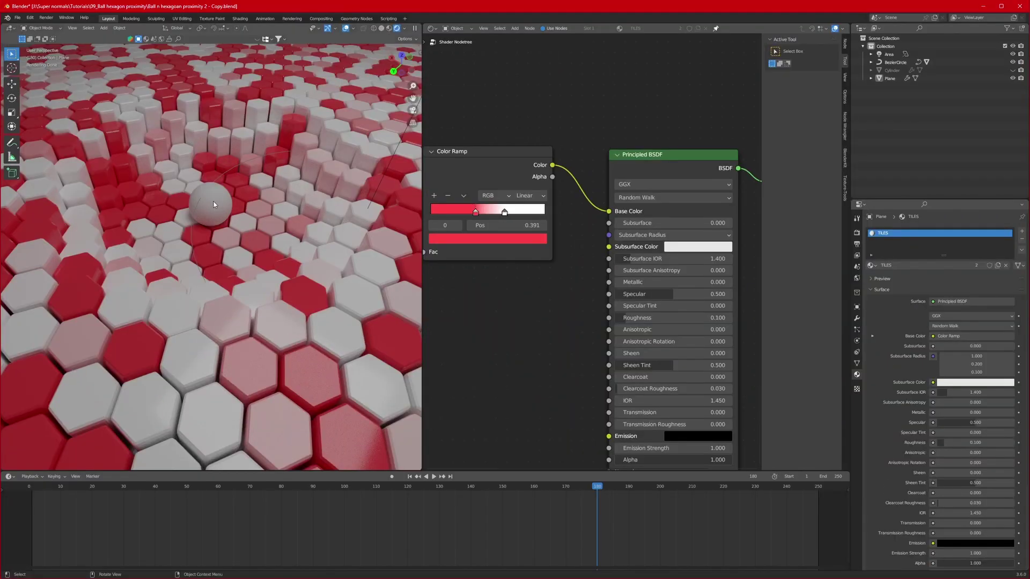
Select the sphere, create a new material for it and unpin the Shader Editor to show that material's nodes
click(266, 251)
scroll(642, 389, down, 2)
scroll(526, 325, down, 2)
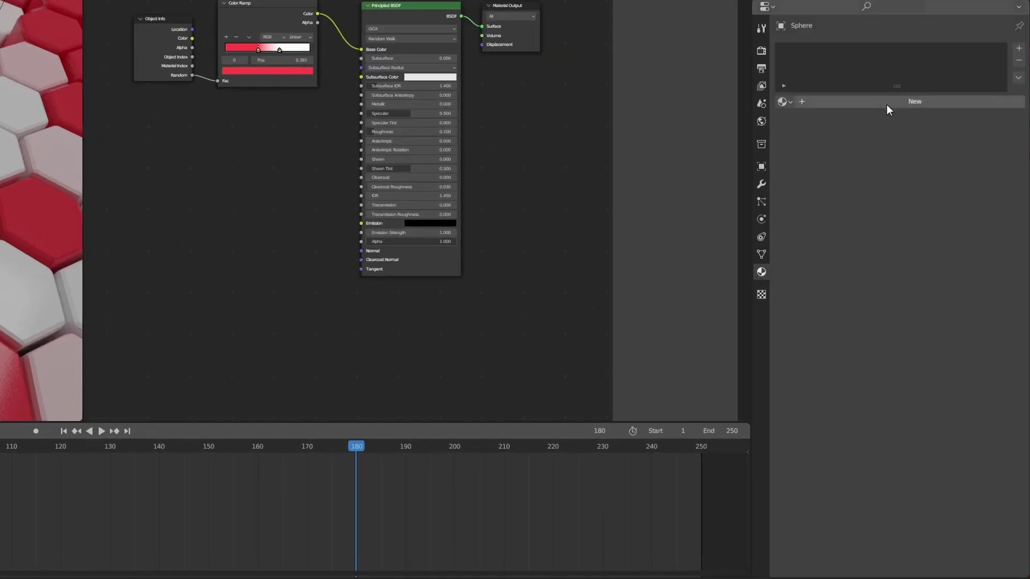
click(937, 266)
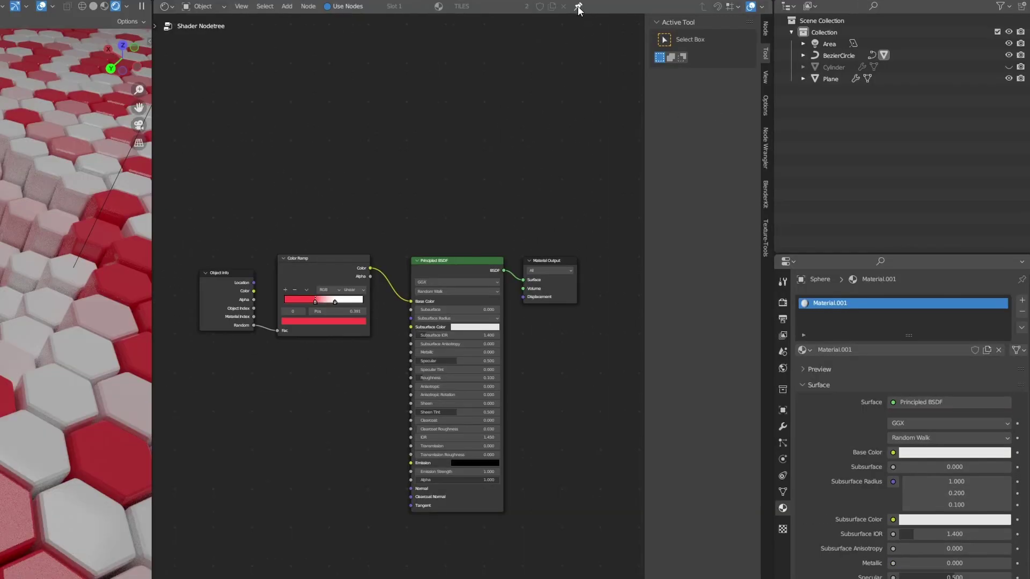
click(578, 7)
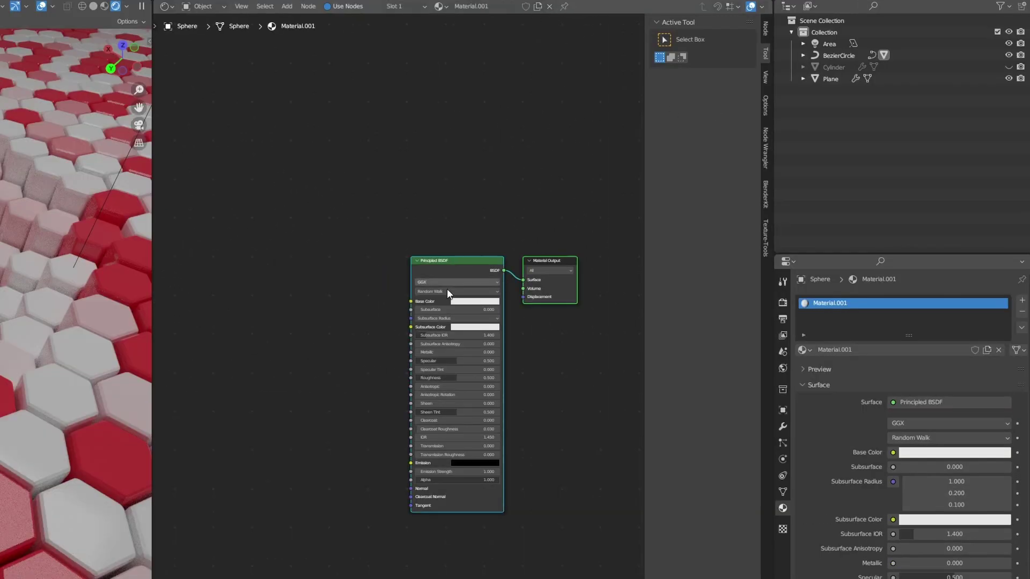
Add a Wave Texture node to the sphere's material, beside the Principled BSDF
scroll(353, 349, up, 4)
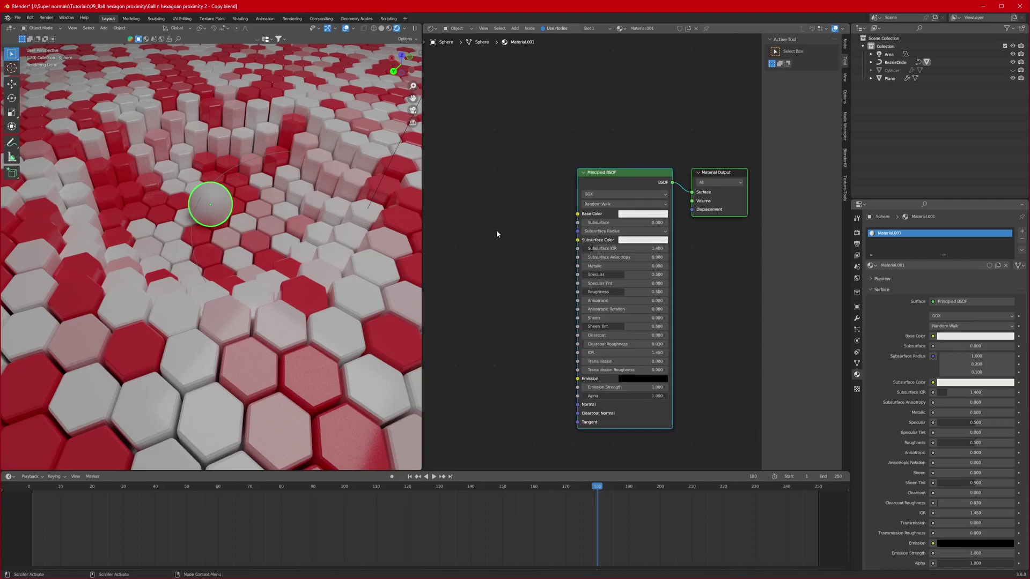
key(shift+a)
click(489, 177)
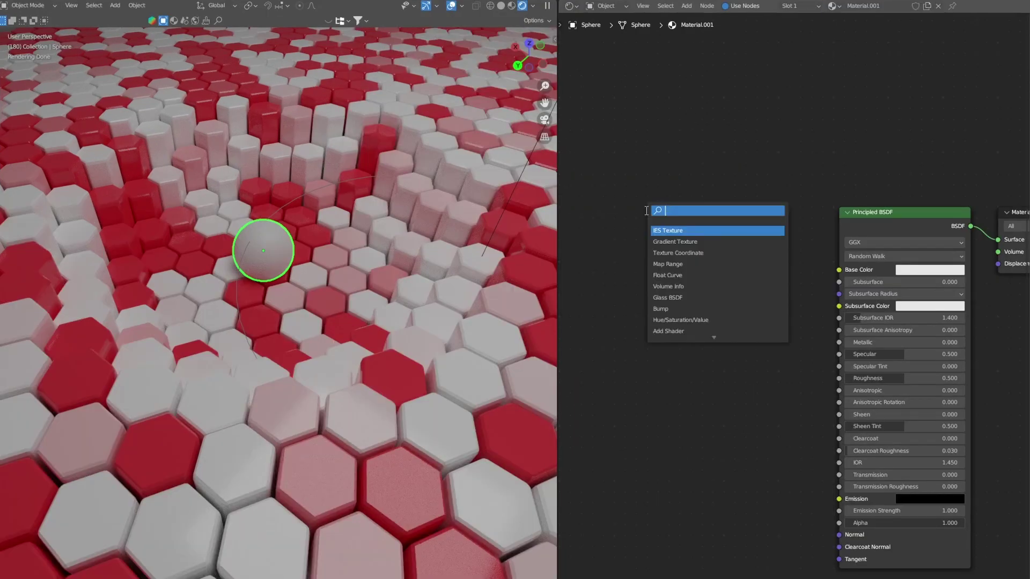
text(wave)
click(691, 245)
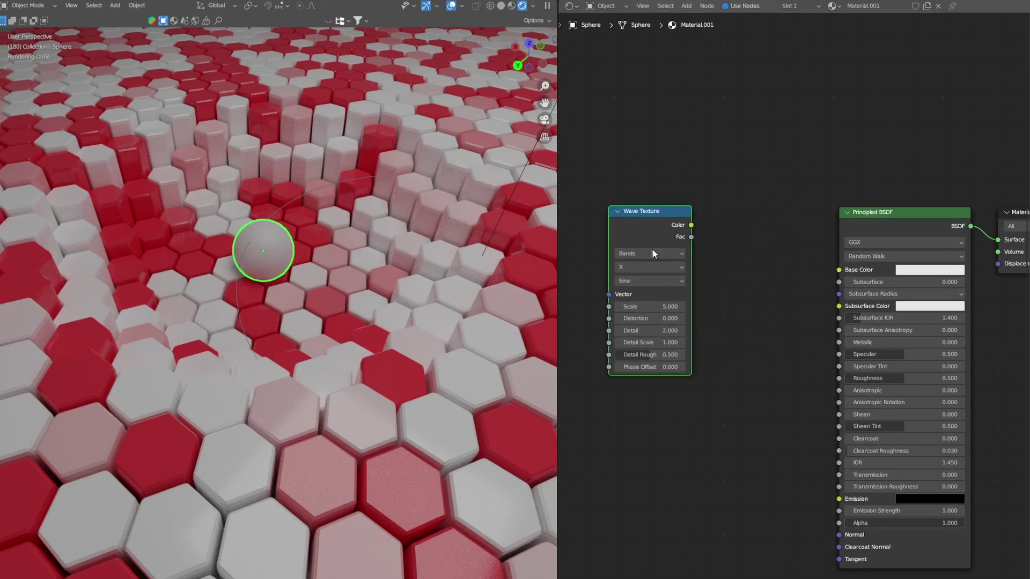
click(653, 248)
Add a Color Ramp, linking Wave Texture's Color to its Fac and its Color output to the Principled BSDF's Base Color
key(shift+a)
click(762, 204)
text(colo)
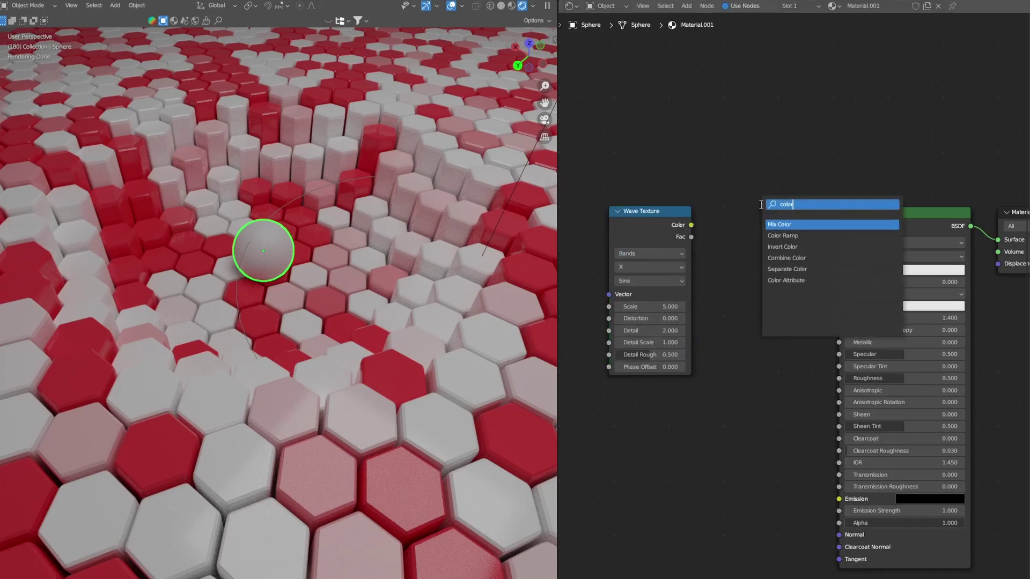
text(r)
key(Down)
key(Return)
click(760, 204)
drag(828, 216, 842, 271)
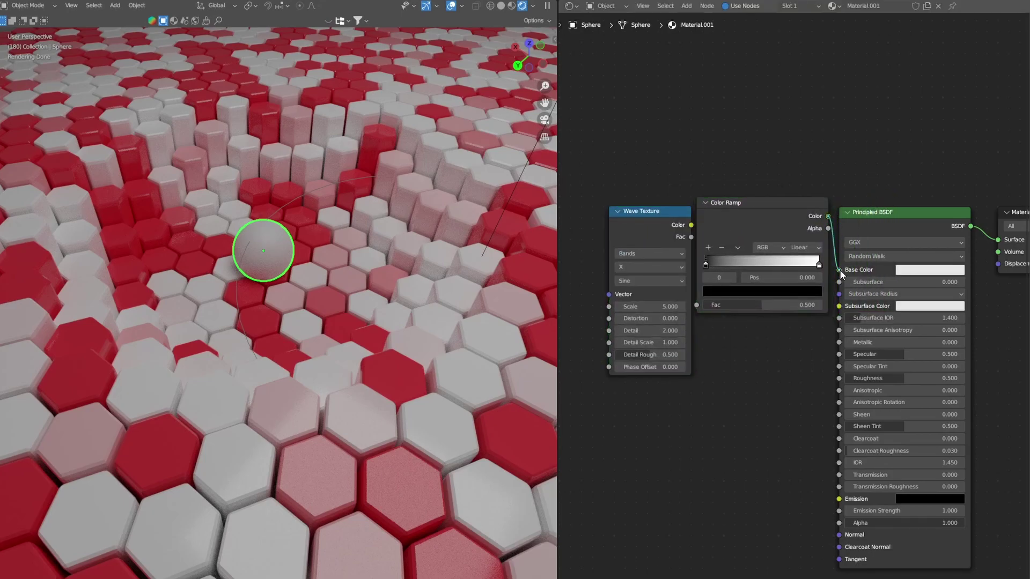
middle_drag(757, 175, 876, 177)
drag(793, 218, 817, 306)
ctrl+scroll(819, 228, left, 4)
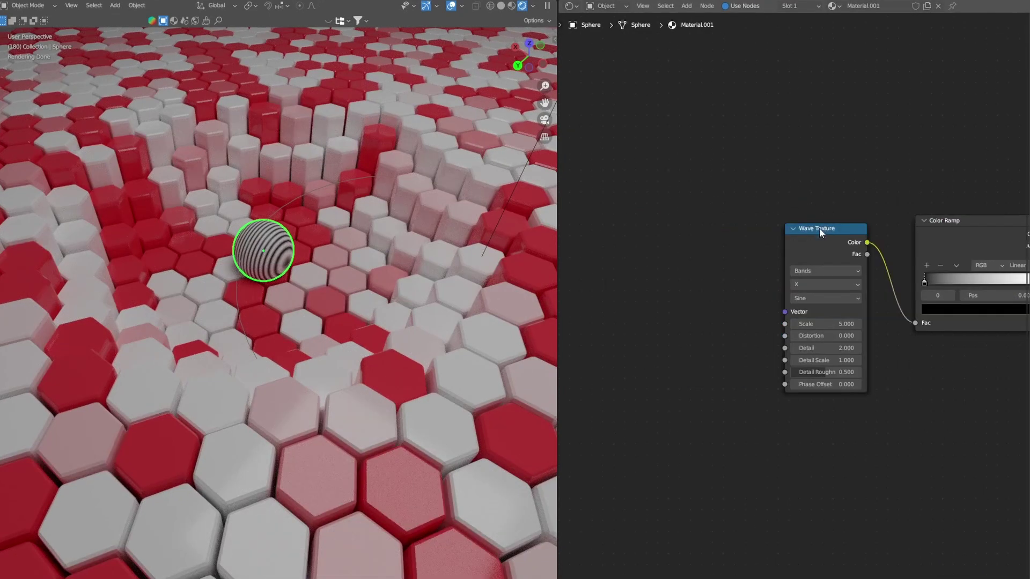
Attach Texture Coordinate and Mapping nodes to the Wave Texture, and set its Scale to 2.420
drag(819, 228, 769, 225)
key(ctrl+t)
ctrl+scroll(717, 200, left, 3)
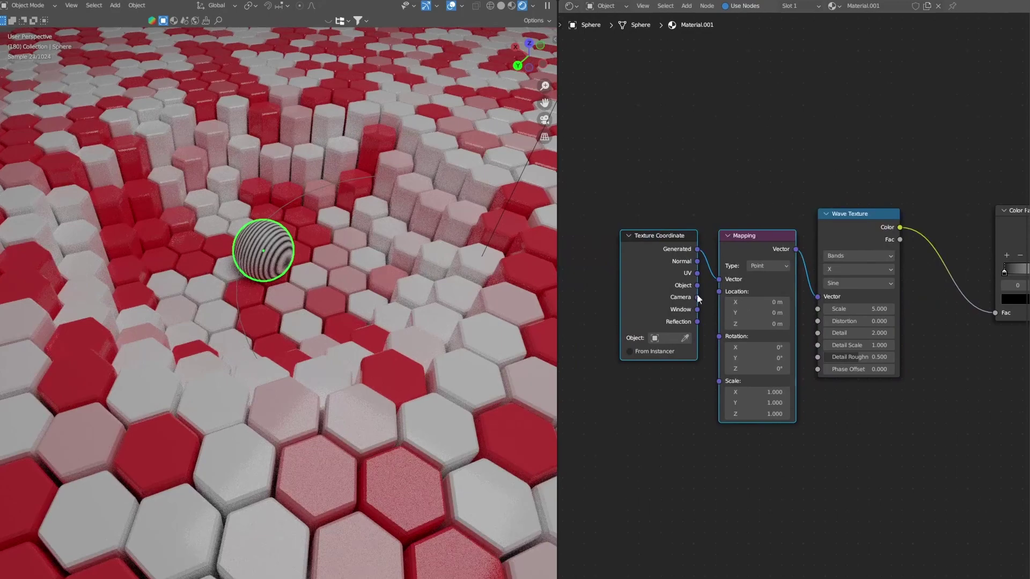
scroll(861, 482, up, 9)
drag(746, 292, 616, 292)
Tighten the Color Ramp by moving the black stop to 0.473 and the white stop to 0.595
middle_drag(1009, 380, 667, 408)
drag(627, 248, 740, 250)
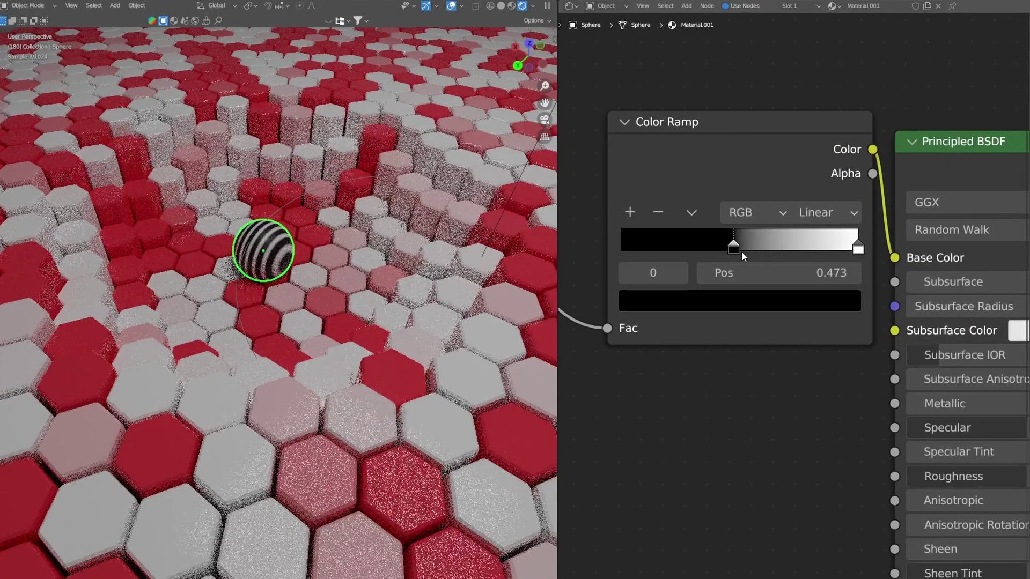
drag(857, 250, 764, 244)
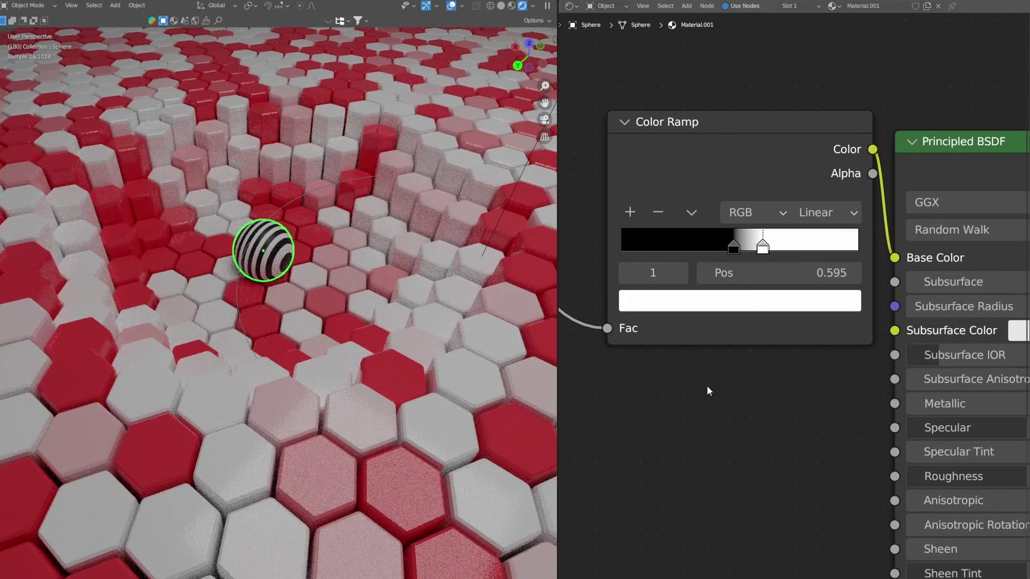
Recolor the Color Ramp's black stop golden yellow, with hue 0.099, saturation 0.989 and value 1.000
scroll(764, 247, down, 1)
click(809, 251)
click(814, 296)
drag(870, 98, 874, 24)
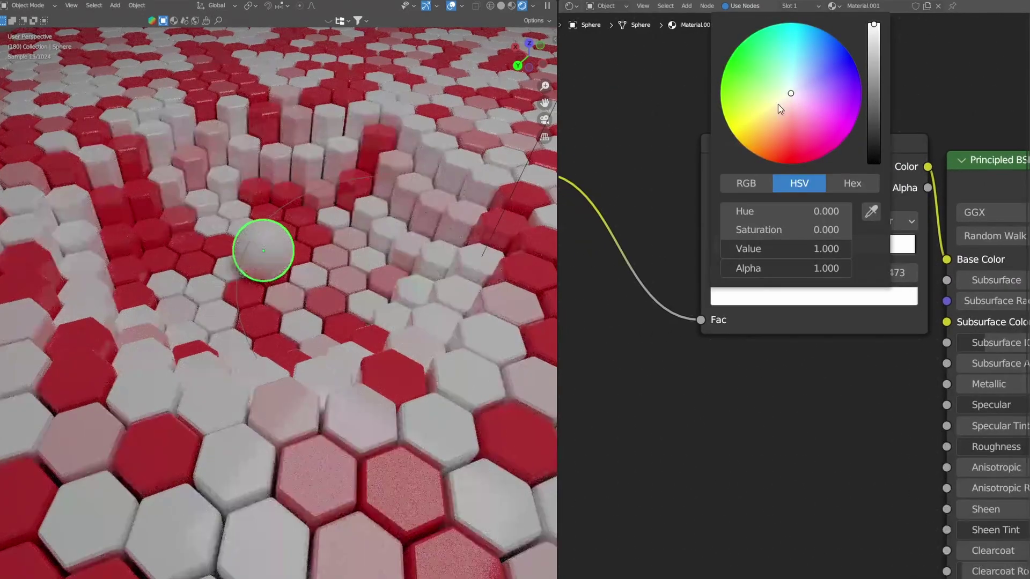
click(793, 163)
drag(792, 163, 745, 137)
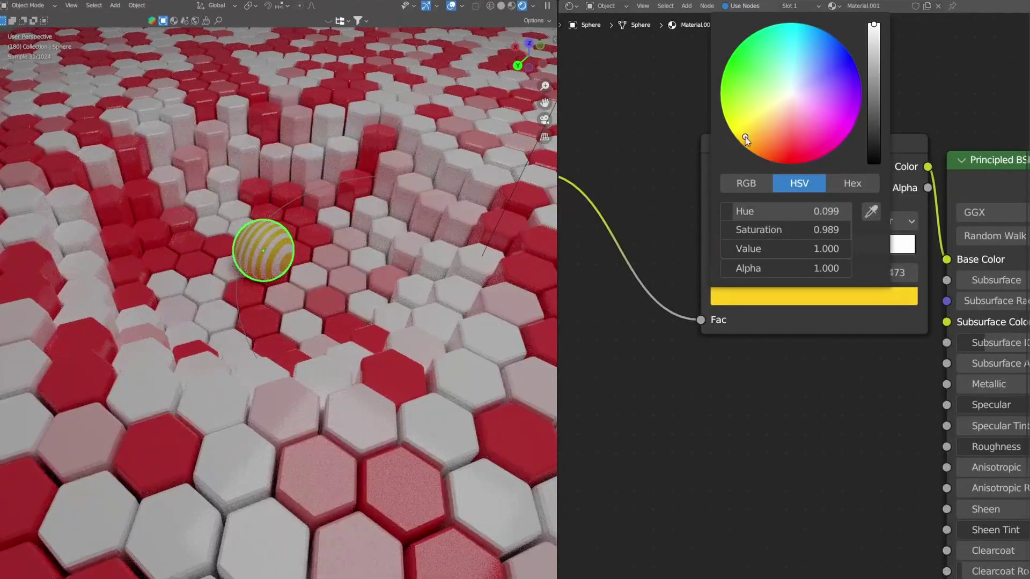
Duplicate the Color Ramp, place the copy below the original and recolor its yellow stop black
scroll(861, 160, down, 2)
click(861, 160)
key(shift+d)
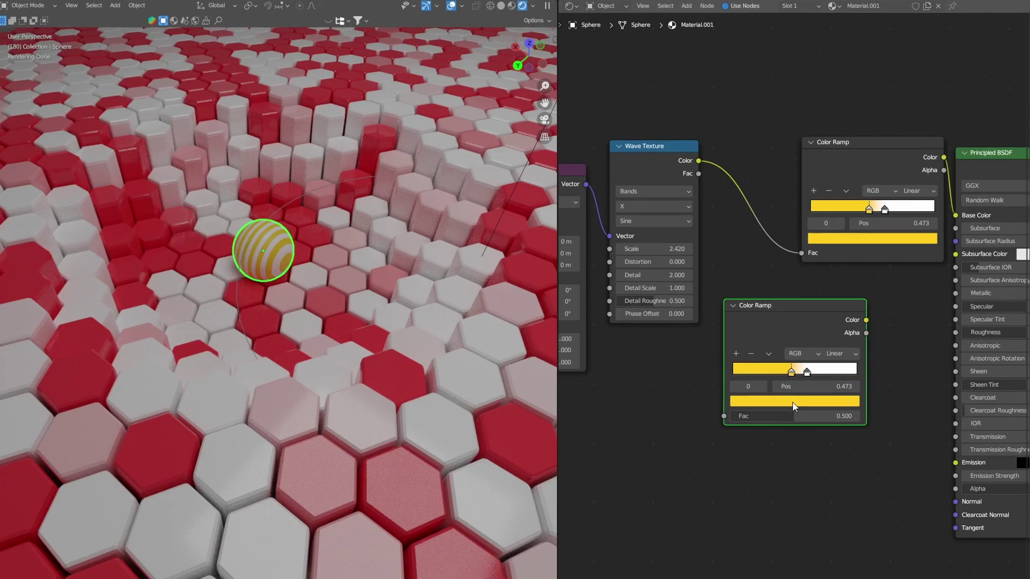
click(786, 401)
drag(828, 260, 831, 317)
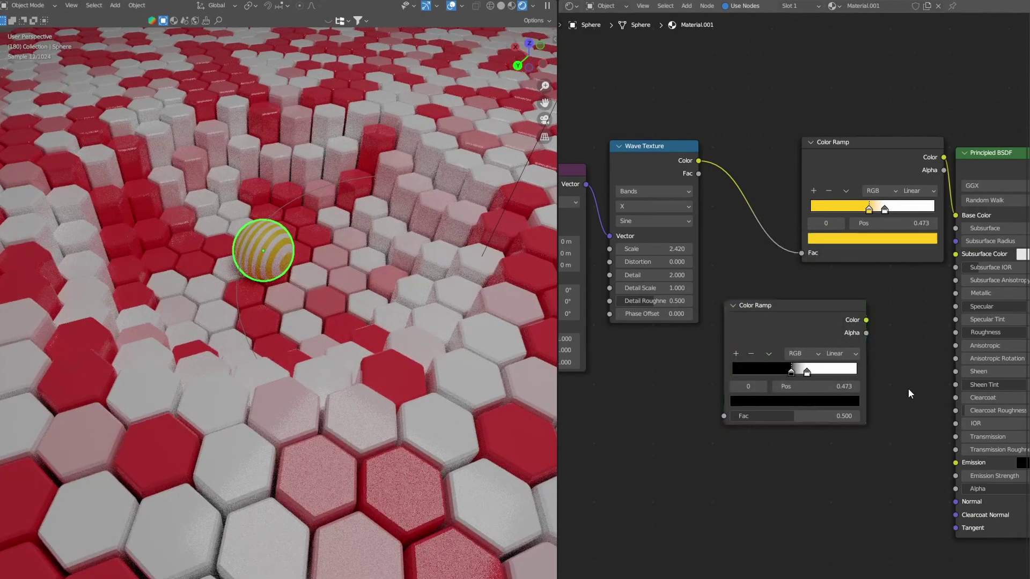
Swap the duplicated Color Ramp's colors to white then black, with the white stop at position 0.464
scroll(909, 388, up, 2)
click(793, 394)
drag(793, 394, 789, 394)
scroll(876, 454, down, 1)
drag(753, 320, 789, 314)
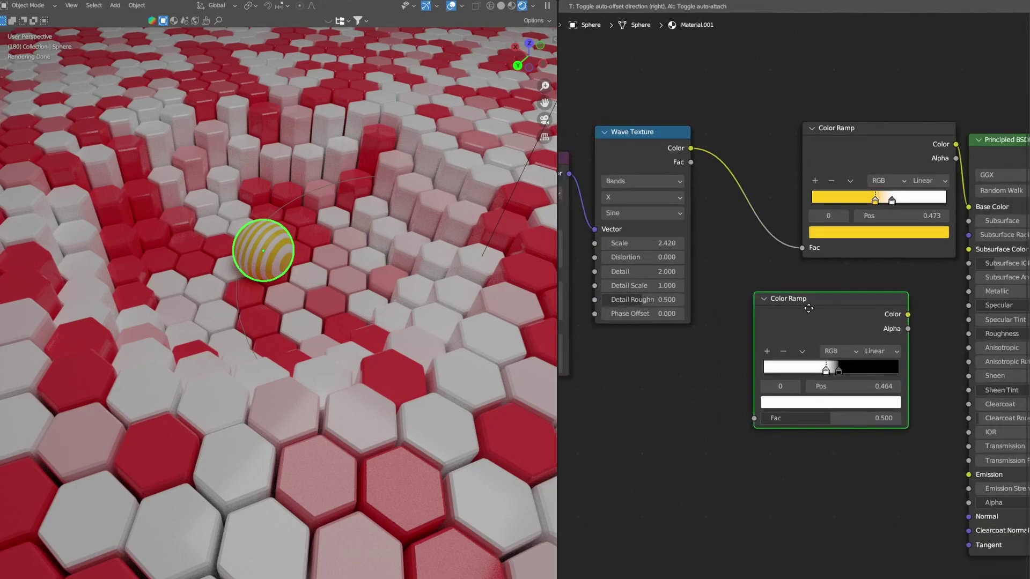
Link Wave Texture's Color to the duplicated ramp's Fac, and that ramp's Color to the Principled BSDF's Metallic
drag(693, 150, 753, 416)
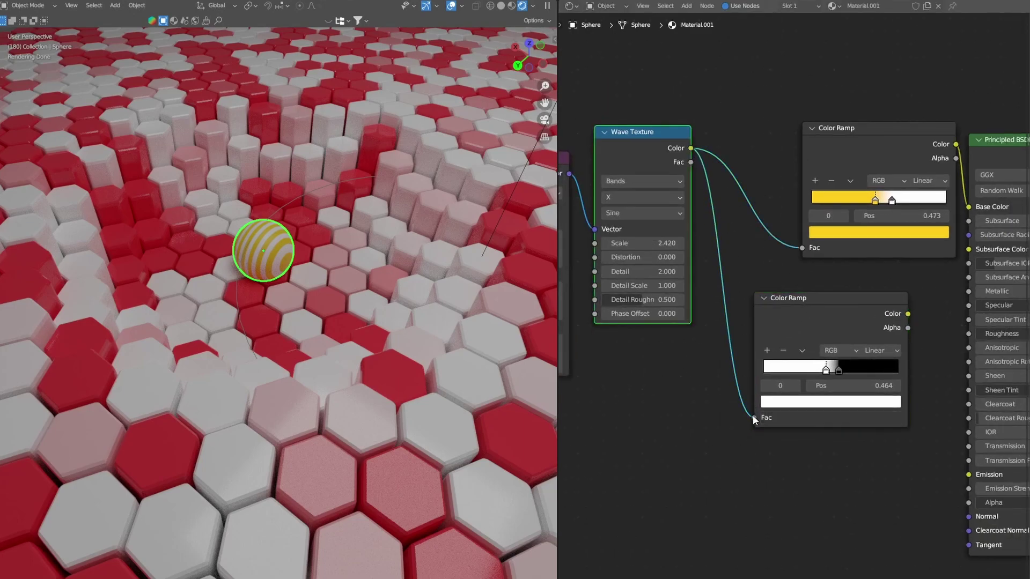
middle_drag(890, 386, 755, 376)
drag(773, 304, 832, 282)
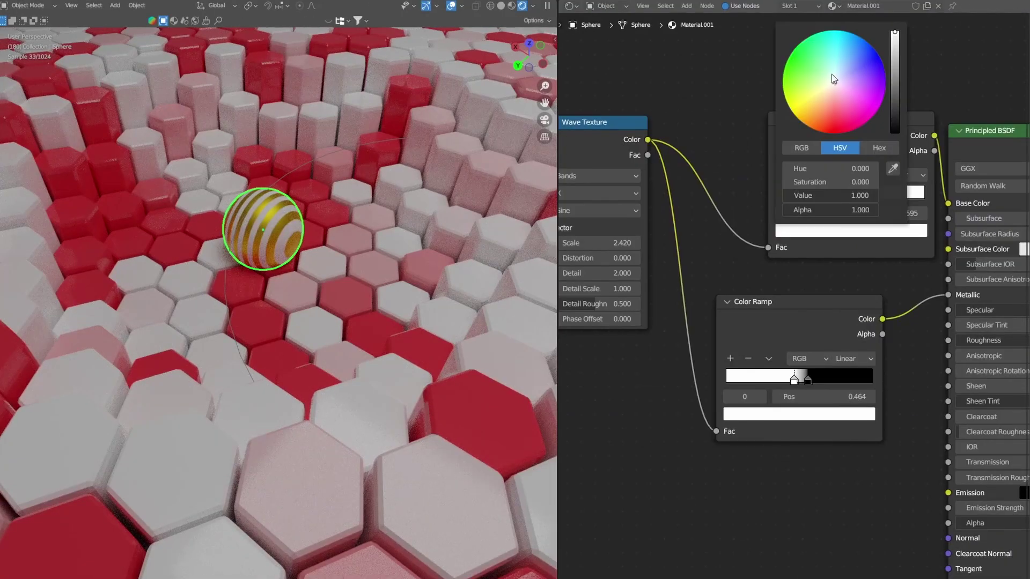
Recolor the white stop of the Base Color ramp green
click(811, 40)
drag(831, 168, 848, 168)
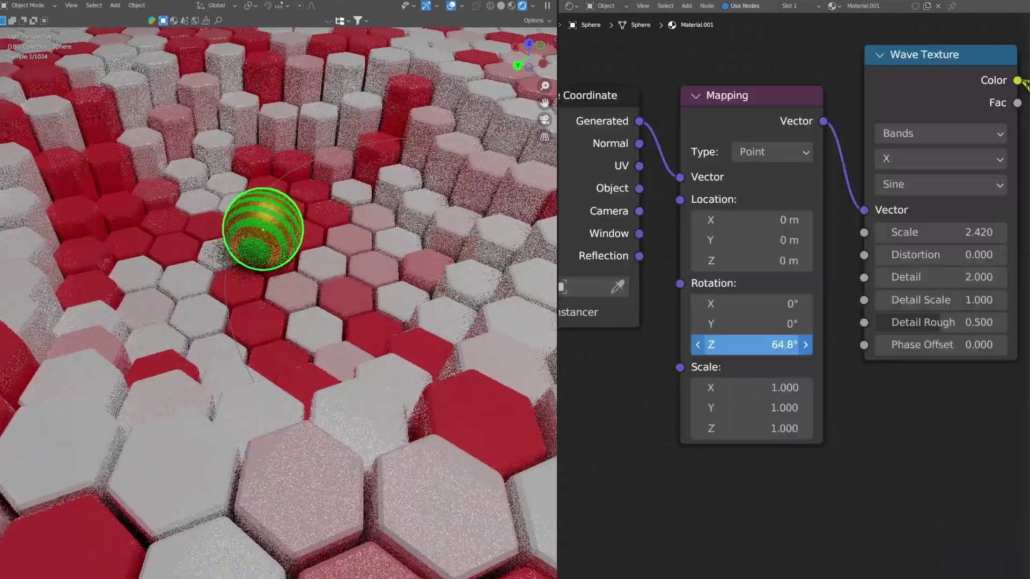
Set the Mapping node's Z rotation to 90°
drag(751, 345, 773, 345)
click(757, 343)
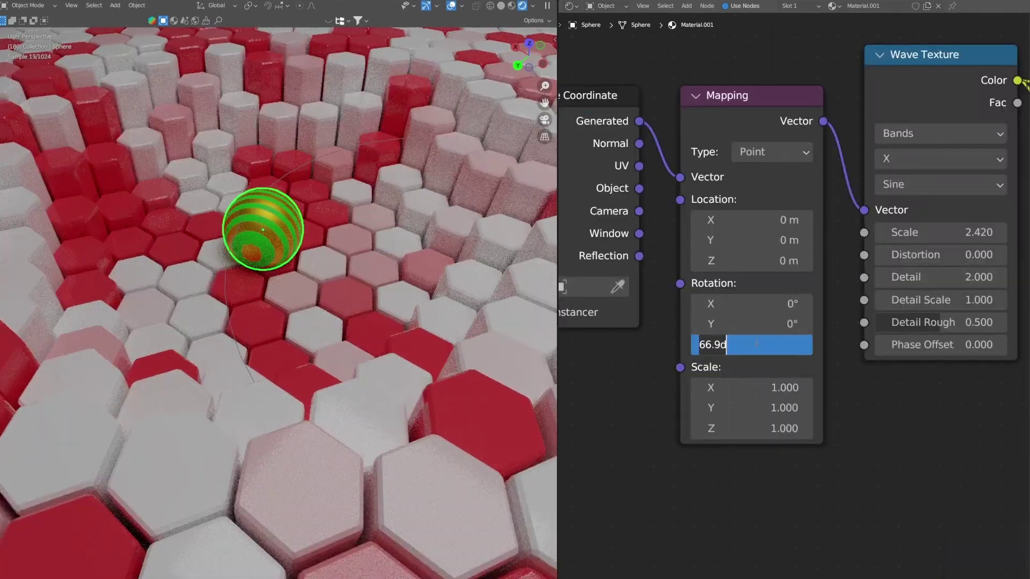
key(Return)
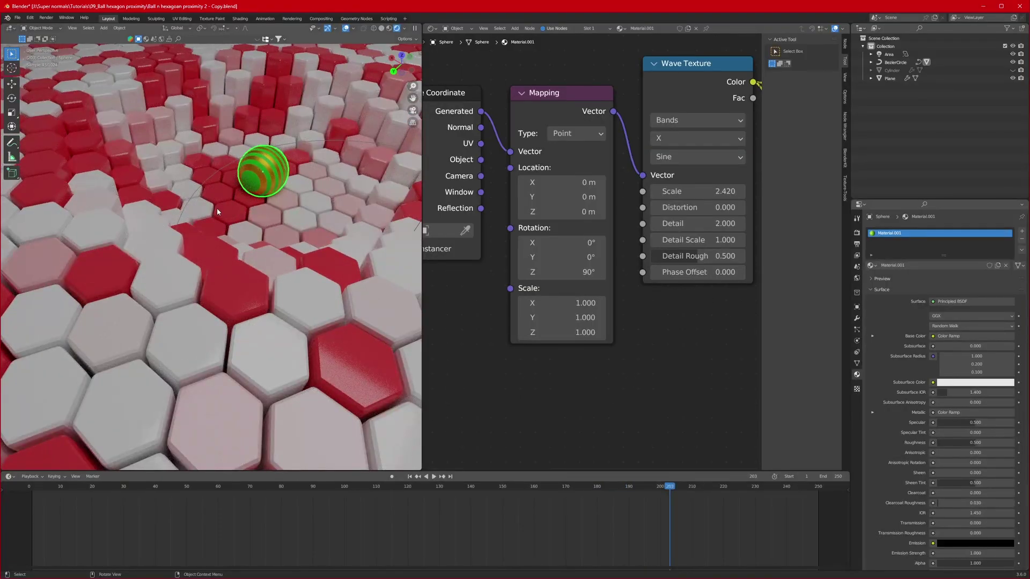
Play the animation and examine how the striped sphere's pattern is oriented as it travels along the circle
scroll(318, 182, down, 3)
shift+middle_drag(319, 181, 292, 189)
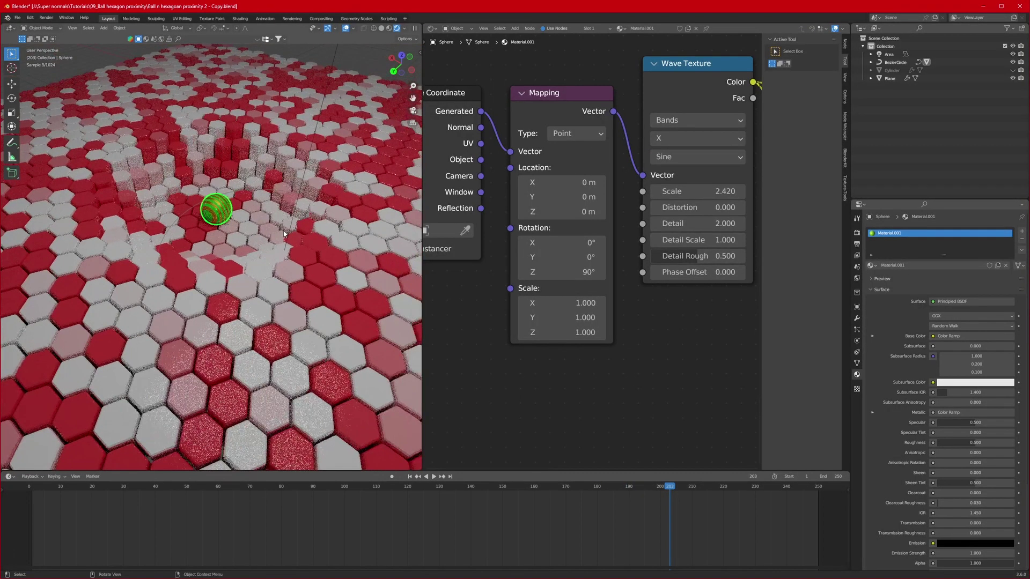
key(space)
key(space)
shift+middle_drag(301, 228, 278, 239)
scroll(278, 239, up, 2)
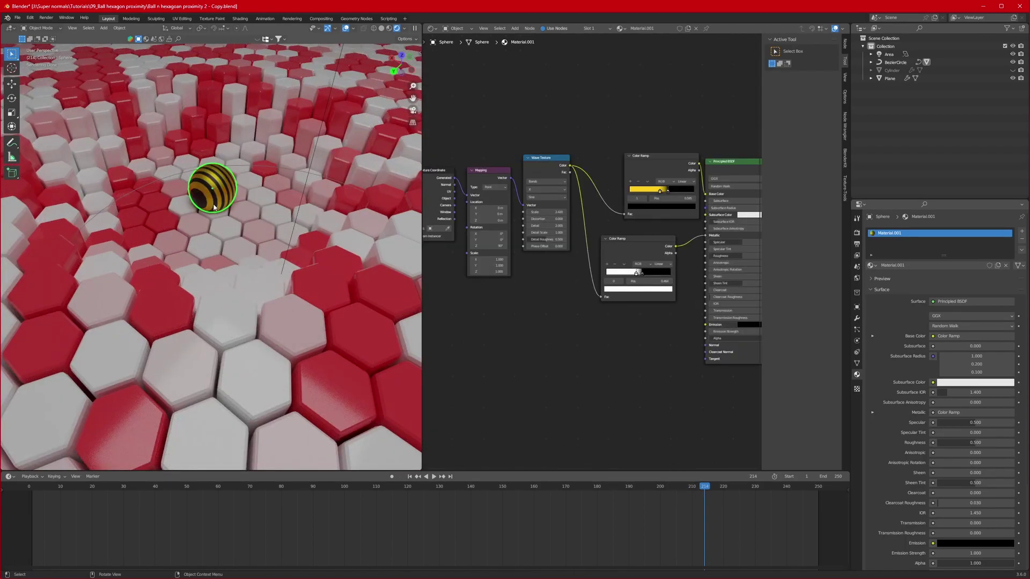
Enable Follow in the Bezier circle's Path Animation settings, and select the sphere
click(160, 178)
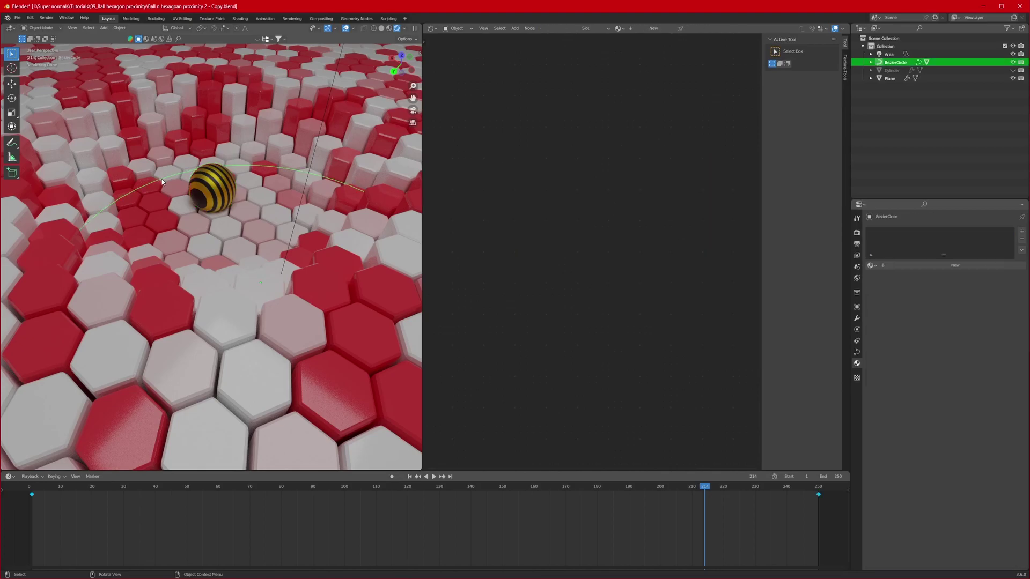
click(762, 239)
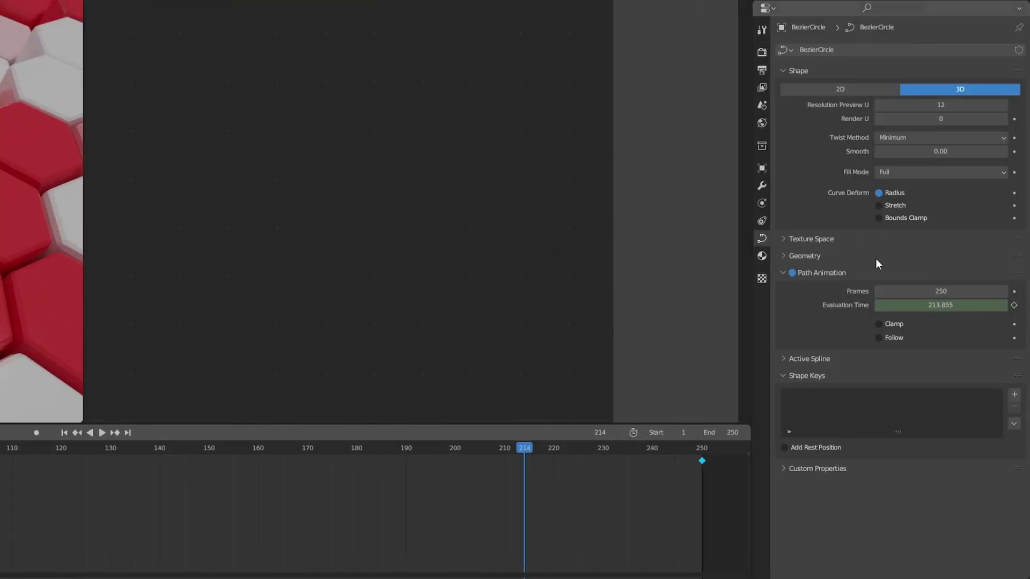
click(879, 338)
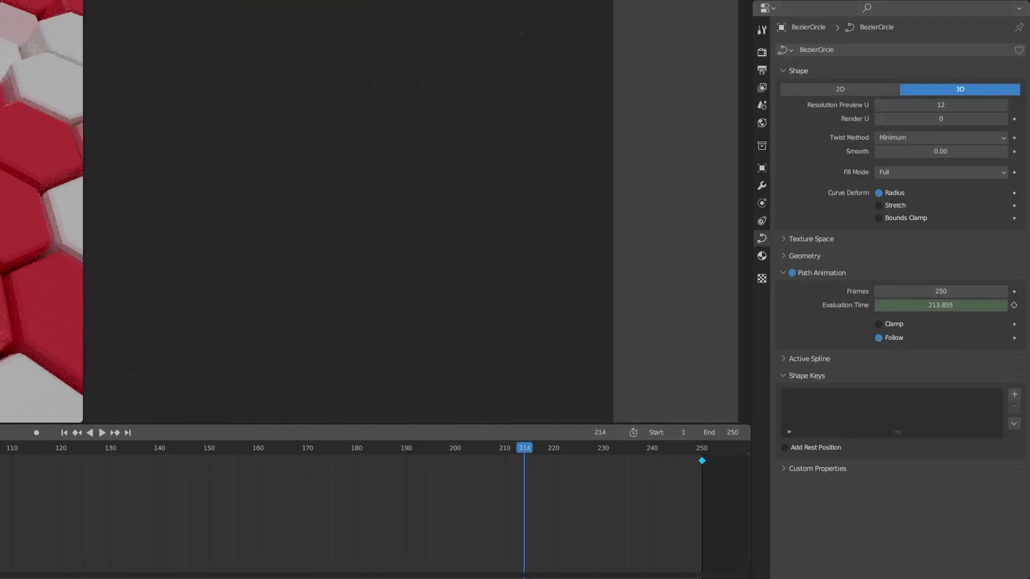
click(282, 183)
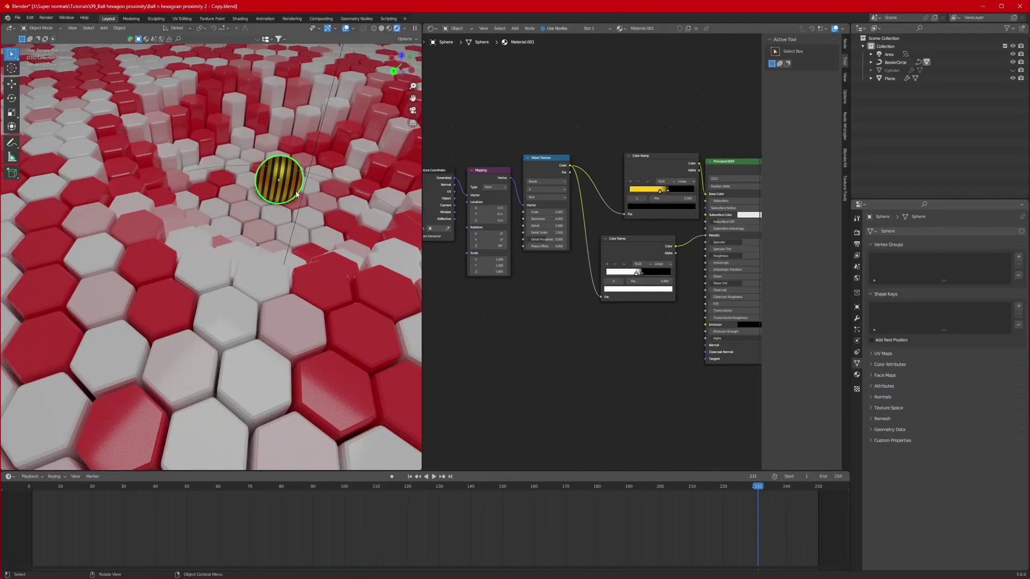
Try rotating the sphere about the global X axis
key(r)
key(x)
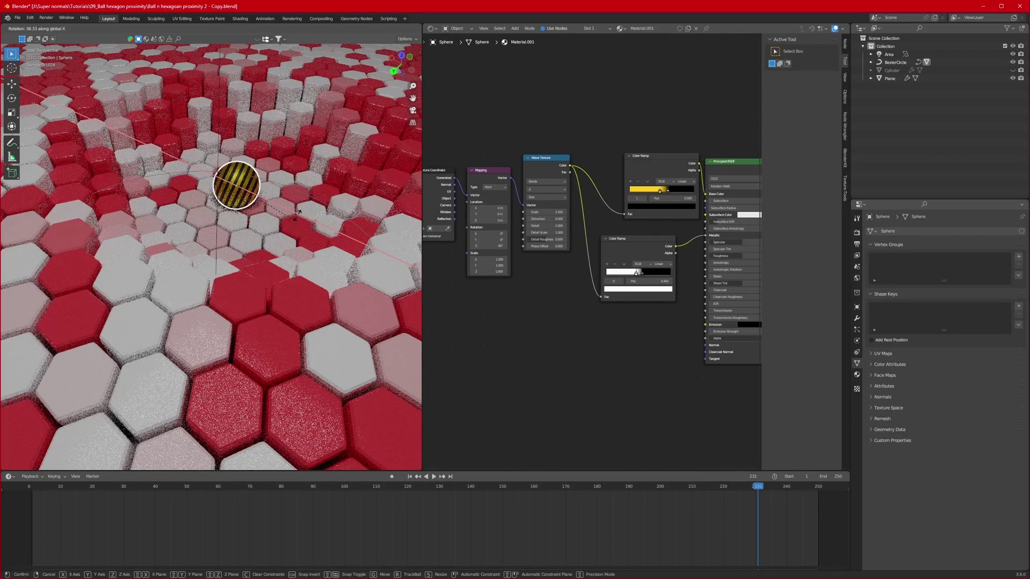
click(264, 180)
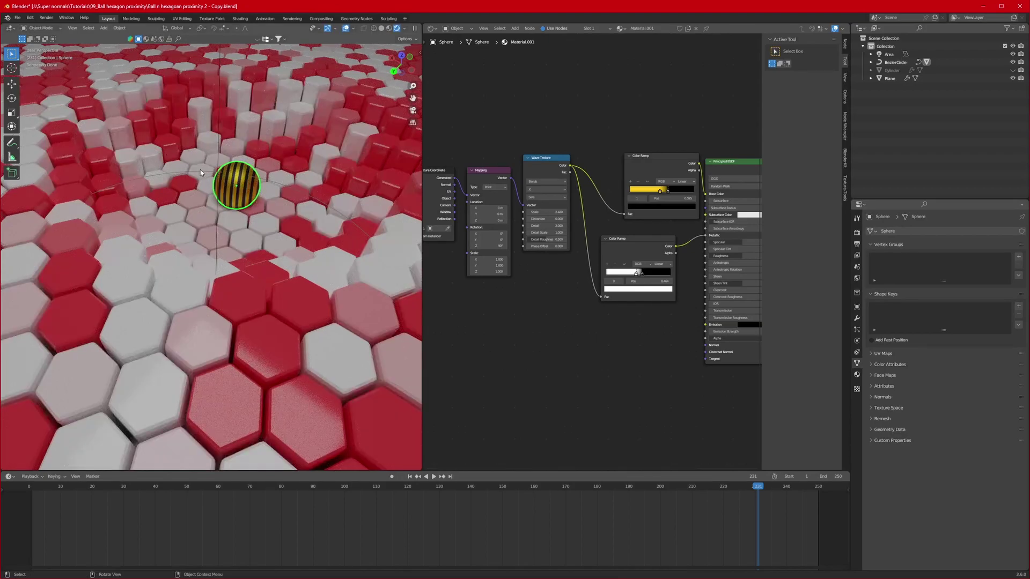
Drive the sphere's X rotation with the expression #frame*-0.1
key(n)
double_click(364, 102)
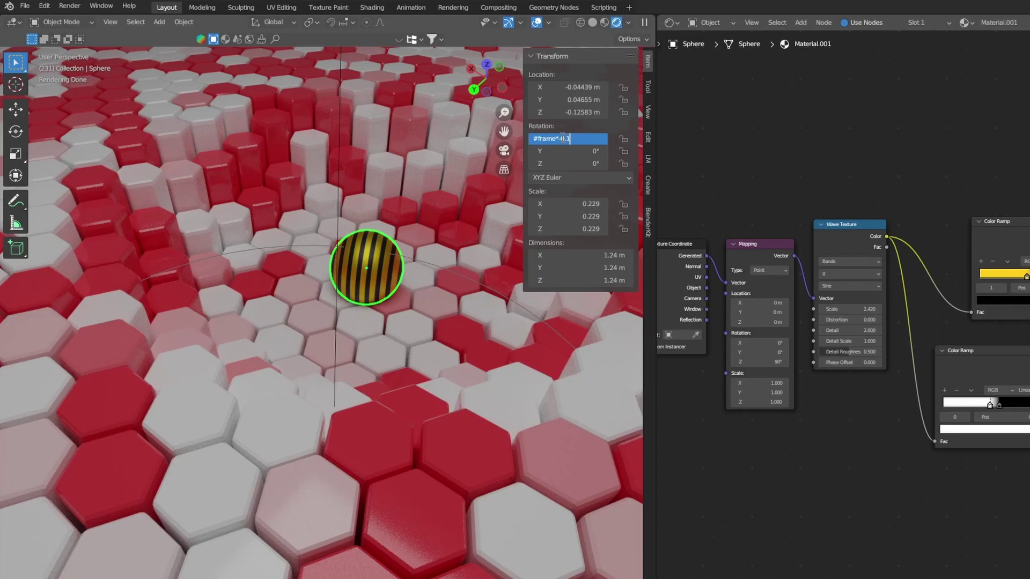
key(Return)
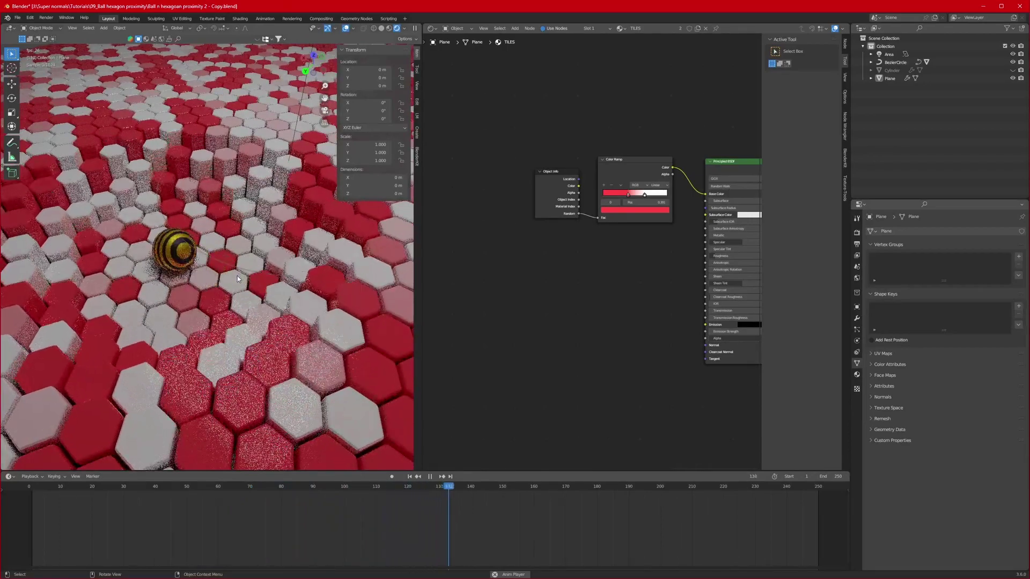
Stop the playback and inspect the rolling sphere and surrounding hexagons up close
key(space)
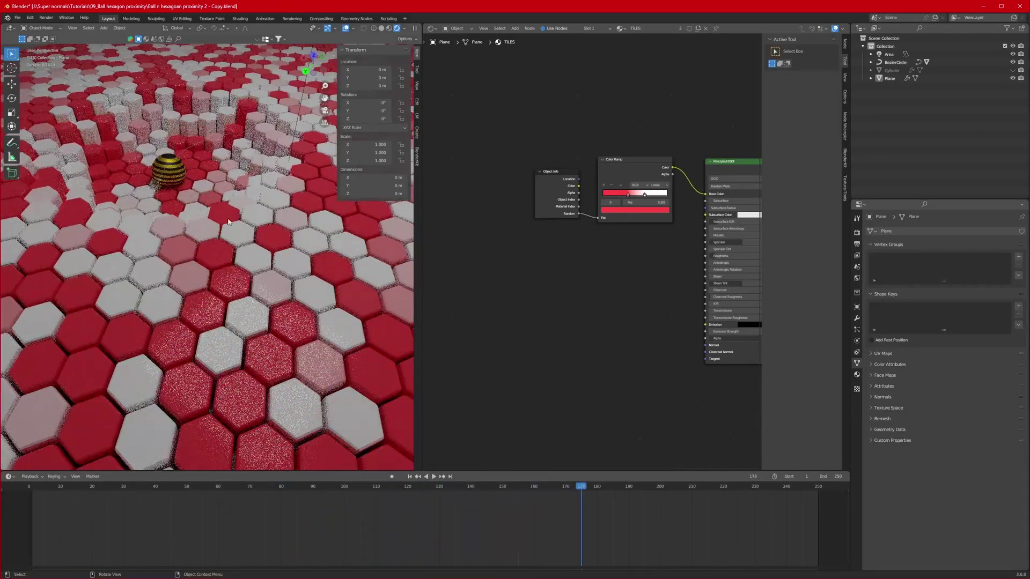
shift+middle_drag(228, 222, 160, 271)
scroll(117, 201, up, 5)
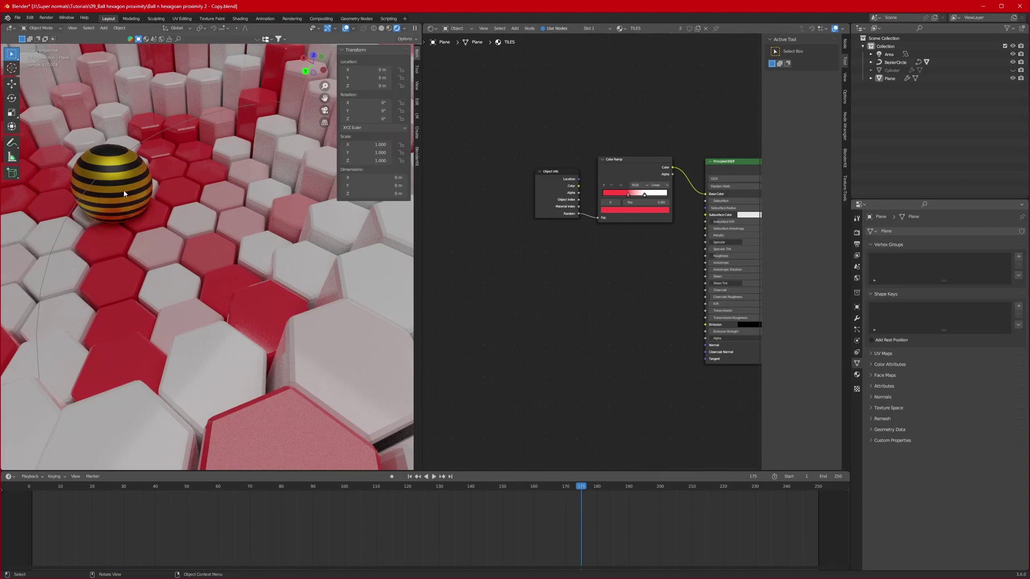
scroll(128, 191, down, 3)
shift+middle_drag(240, 100, 194, 111)
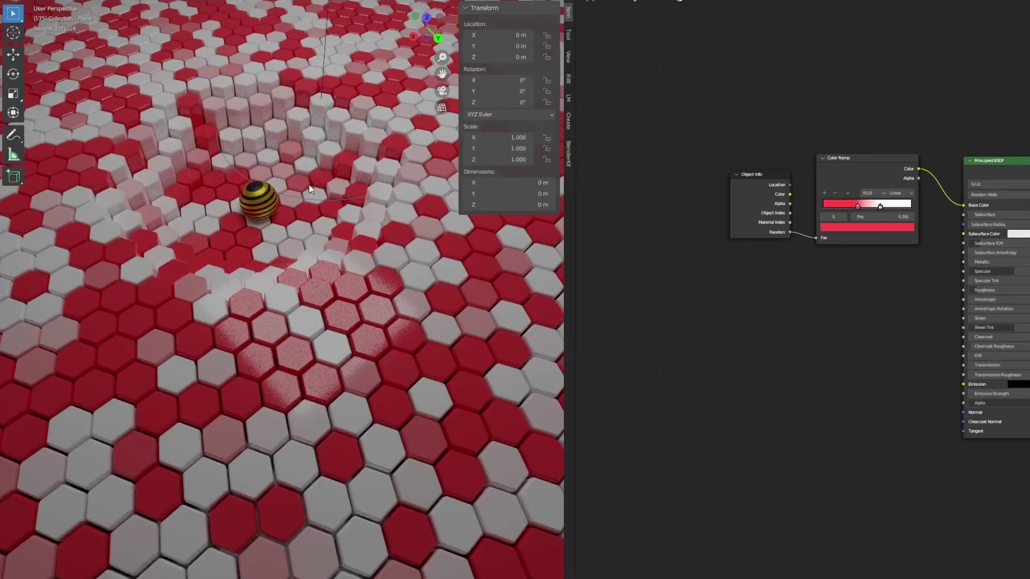
Add a camera to the scene and frame the sphere and hexagon field in the viewport
key(shift+a)
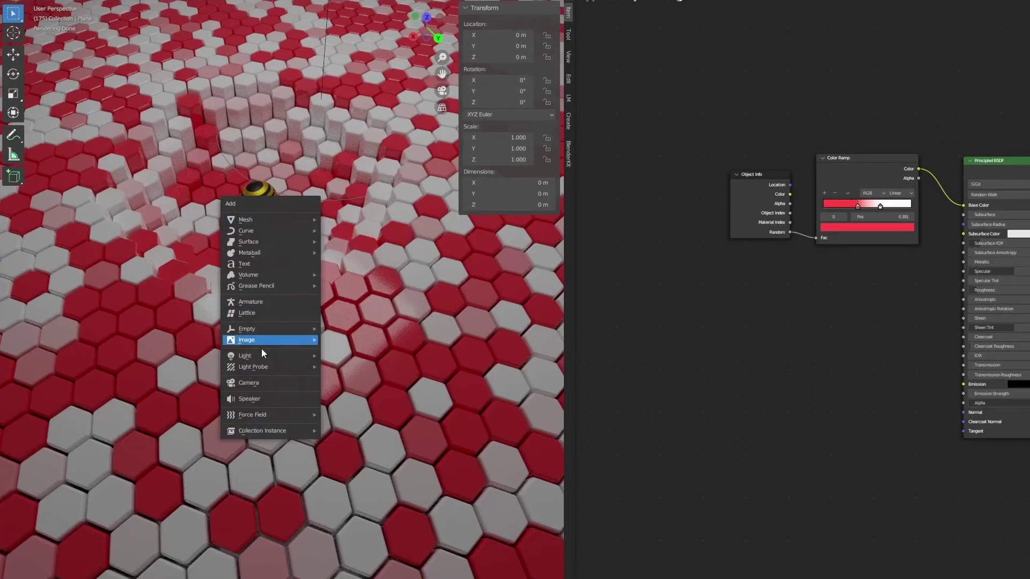
click(269, 382)
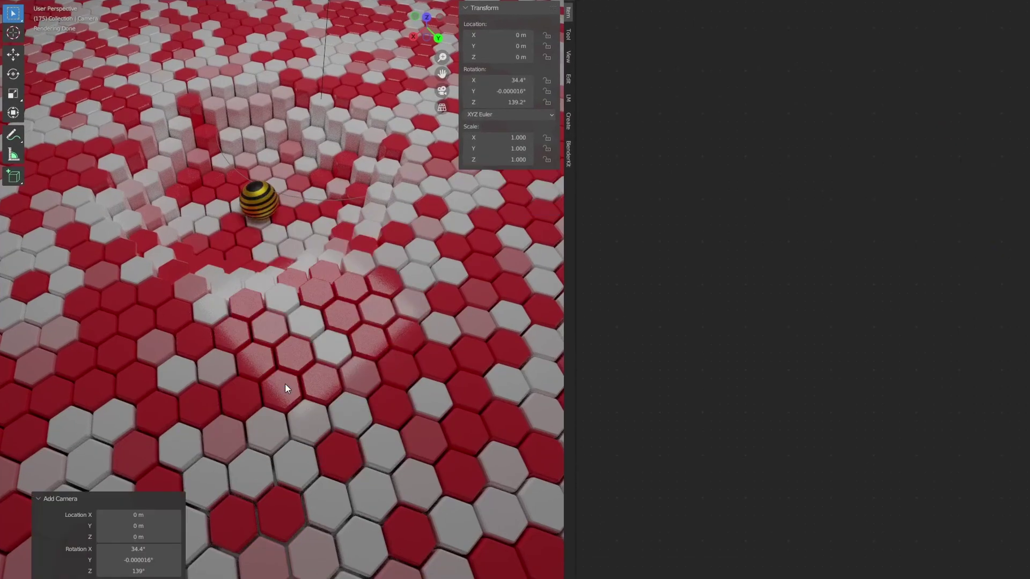
middle_drag(299, 252, 298, 237)
shift+middle_drag(298, 238, 297, 277)
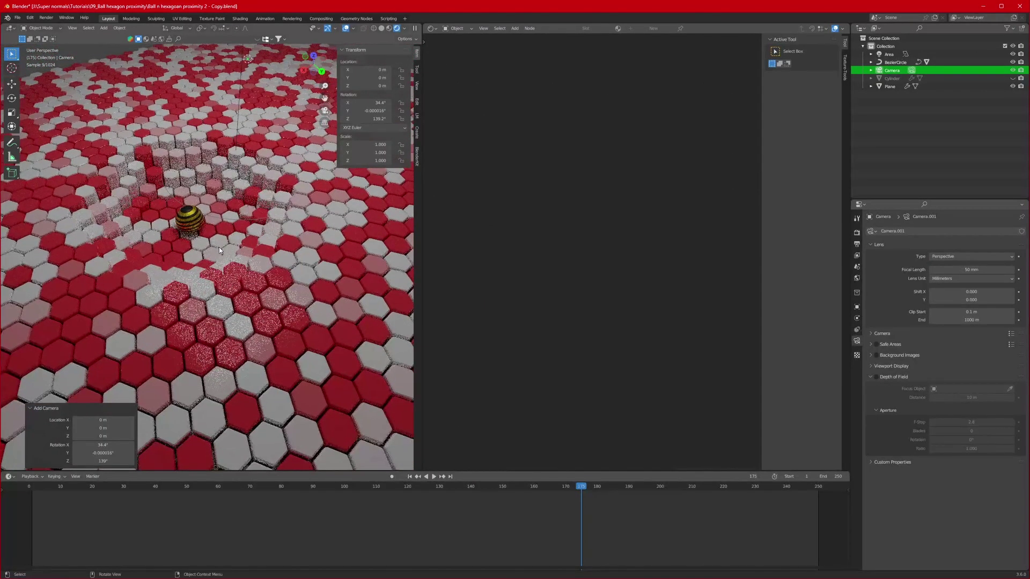
Align the new camera to the current view of the sphere and hexagon field
key(ctrl+alt+KP_0)
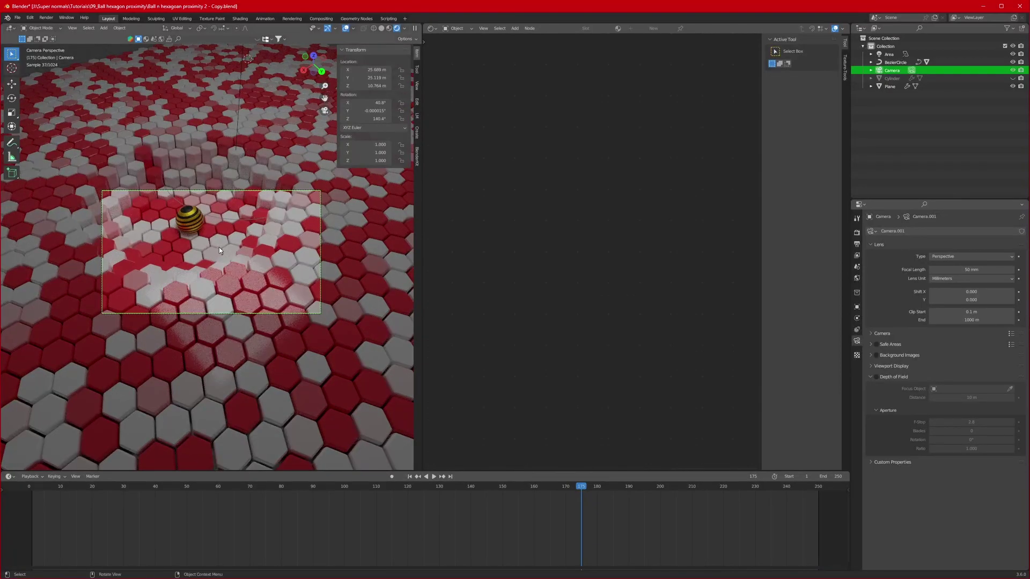
scroll(219, 247, up, 1)
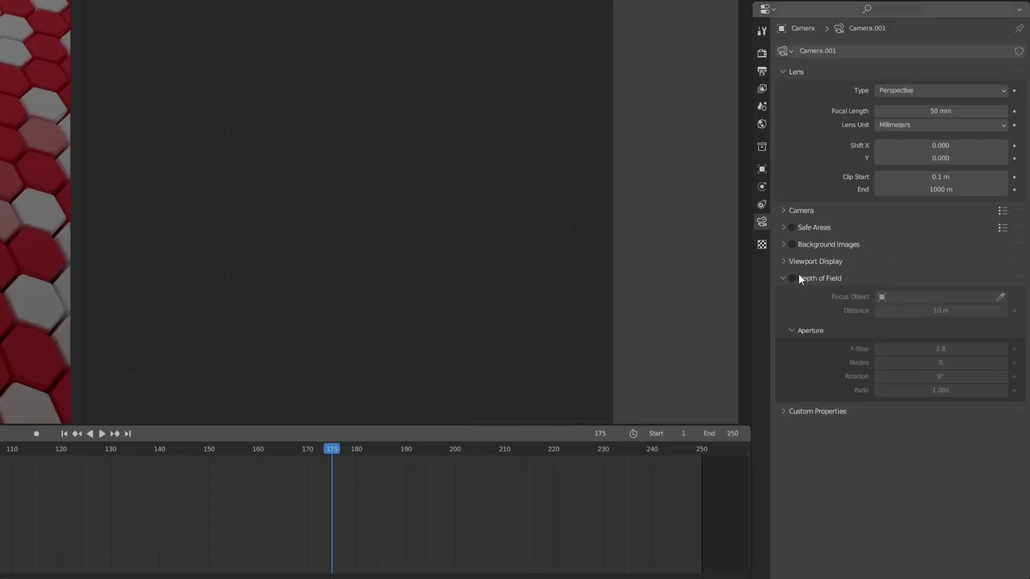
Enable the camera's depth of field with the sphere as focus object and lower the F-Stop to 0.8
click(793, 278)
click(1001, 297)
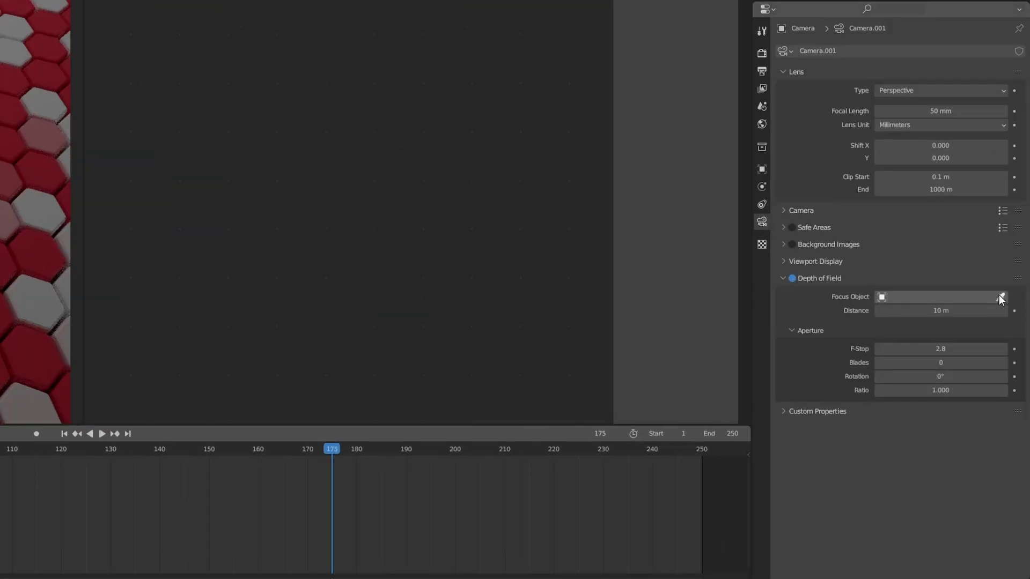
click(289, 239)
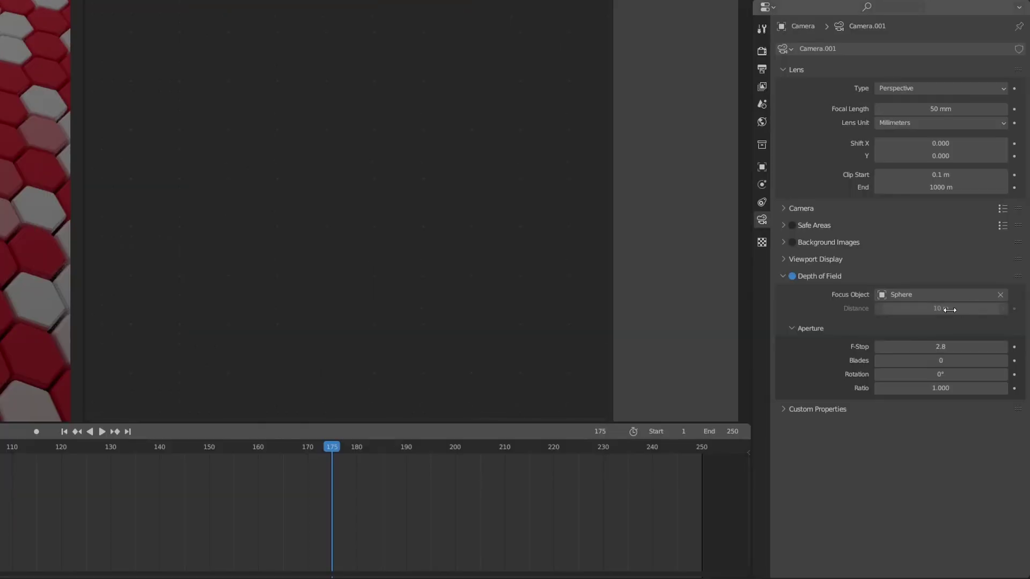
click(940, 347)
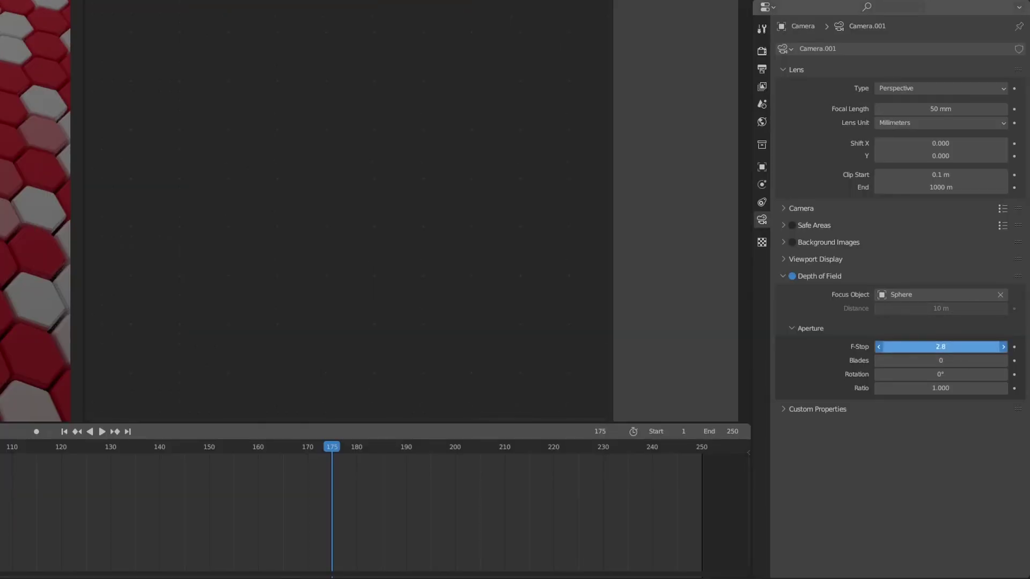
drag(941, 347, 899, 347)
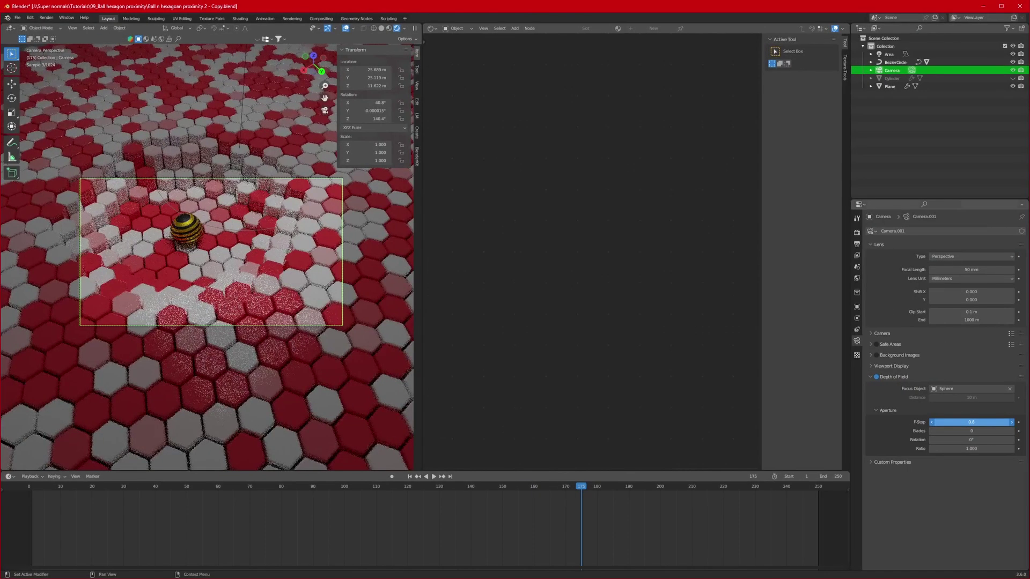
Add a Track To constraint to the camera with the sphere as its target
click(186, 232)
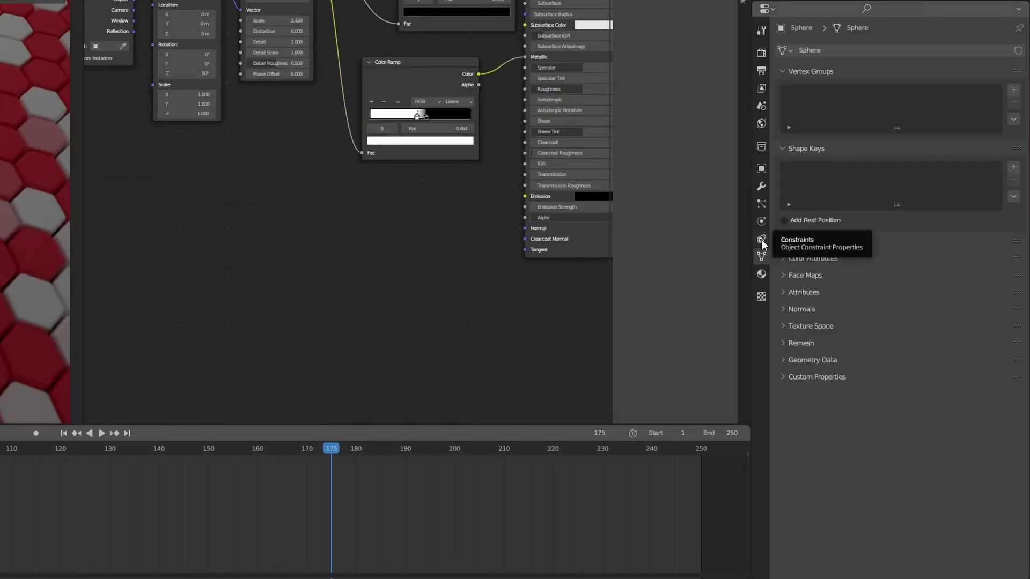
click(857, 353)
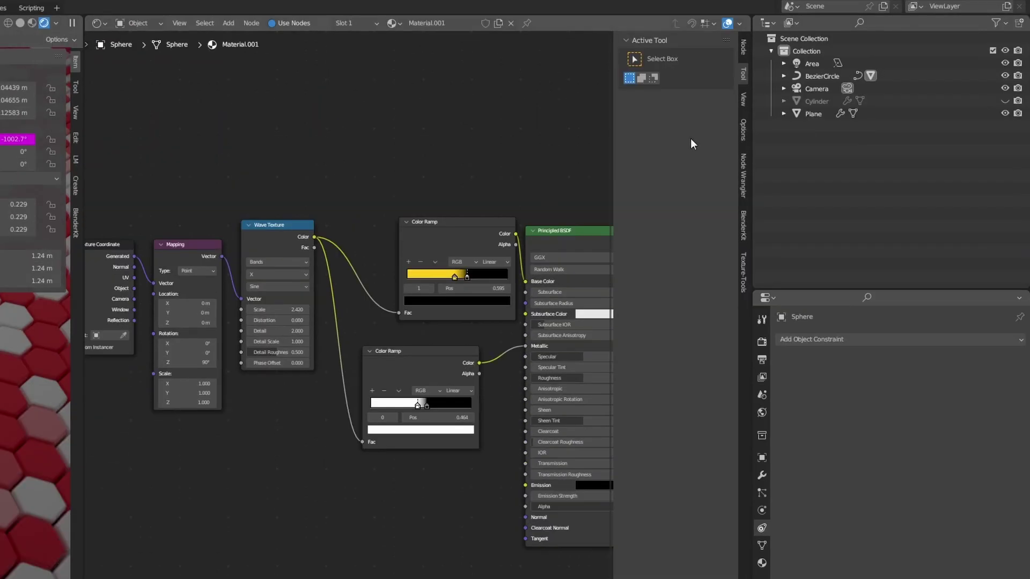
click(818, 90)
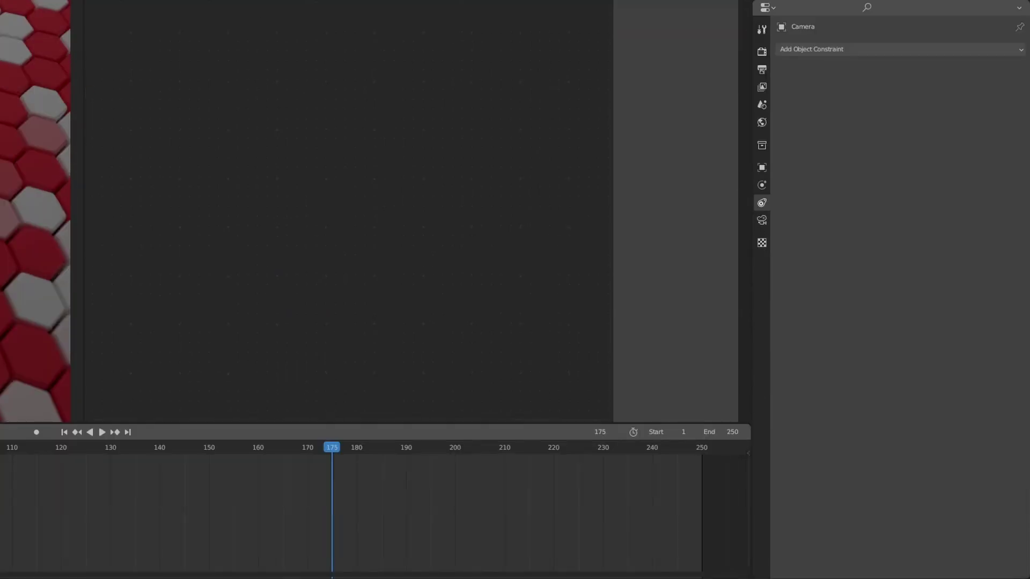
click(836, 47)
click(910, 140)
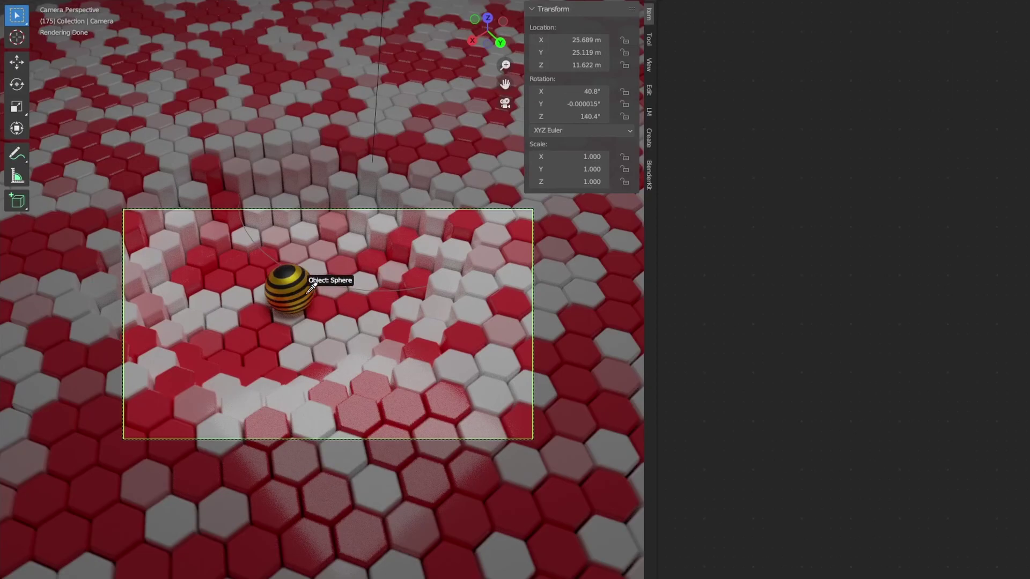
click(292, 281)
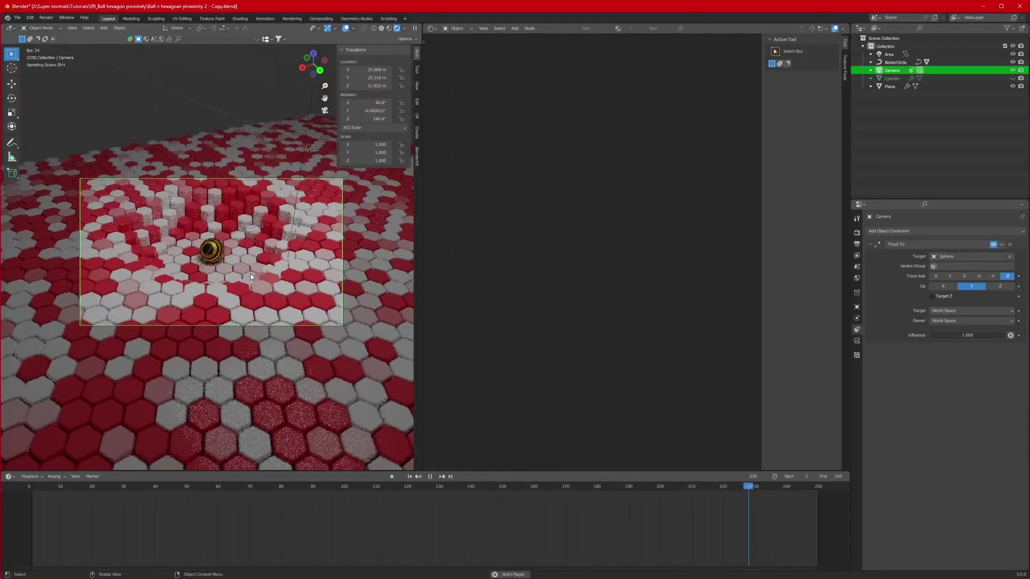
Play the animation through the tracking camera, in rendered view and in Material Preview shading, and stop the playback
key(space)
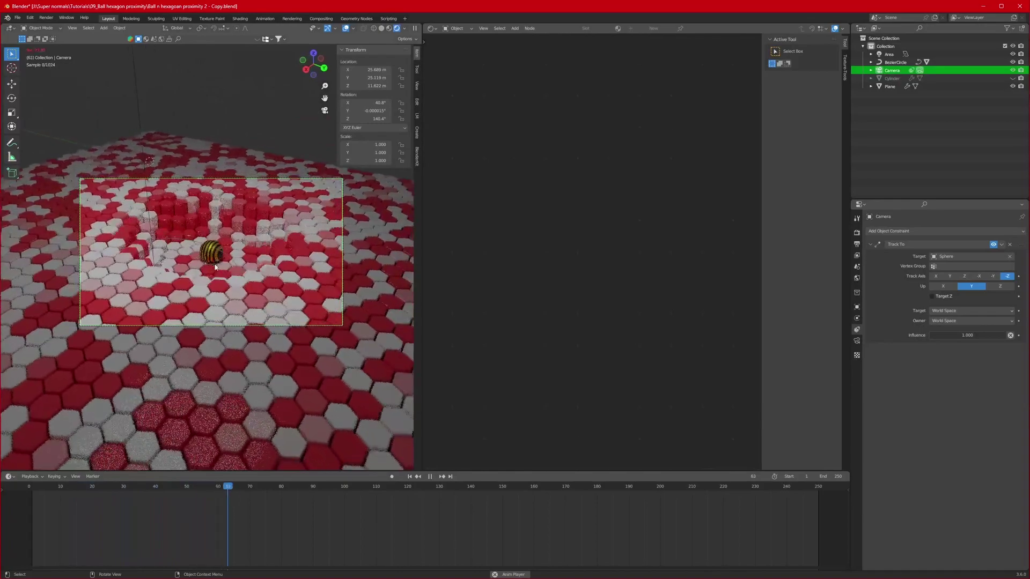
key(space)
key(z)
click(251, 242)
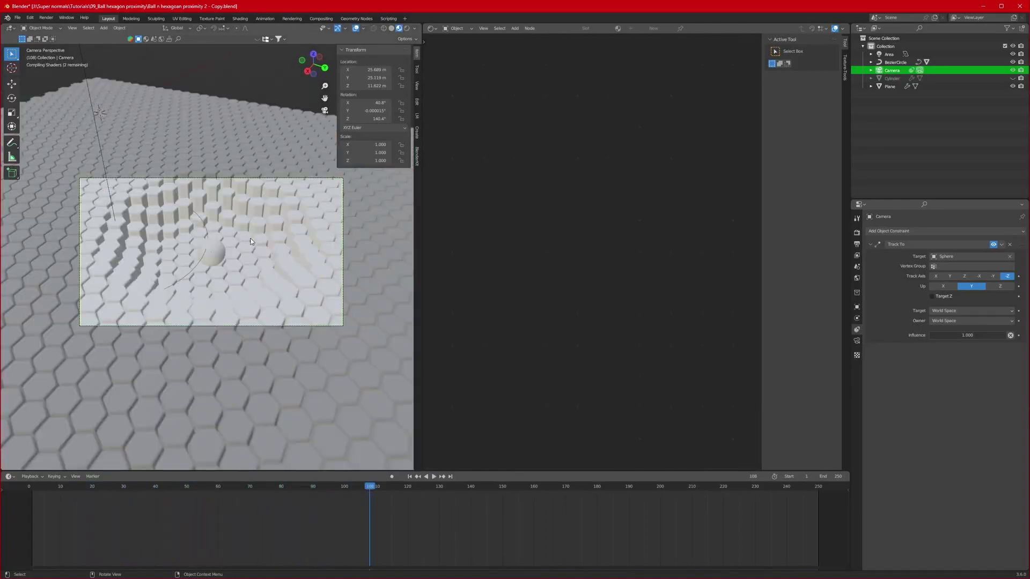
key(space)
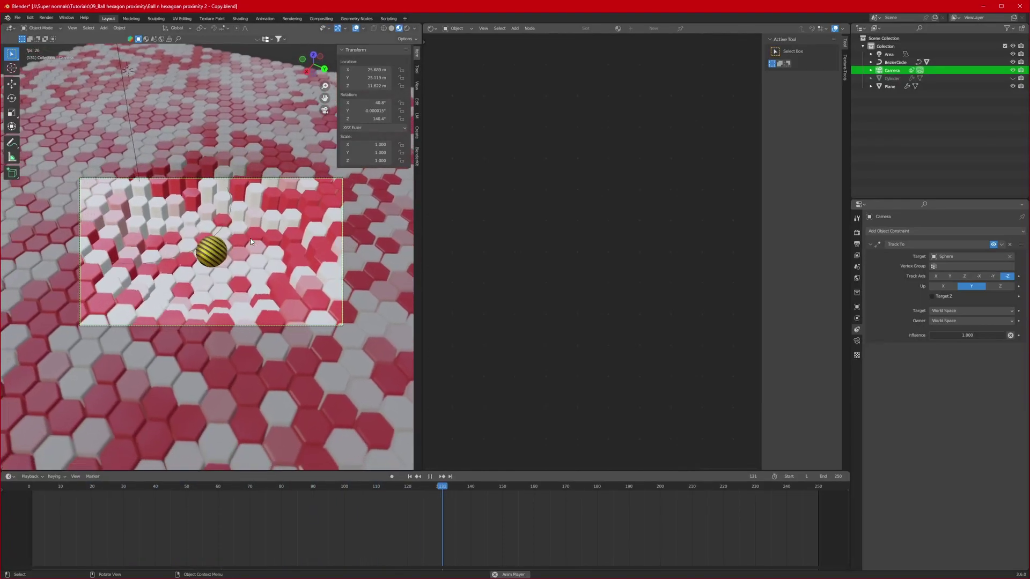
key(space)
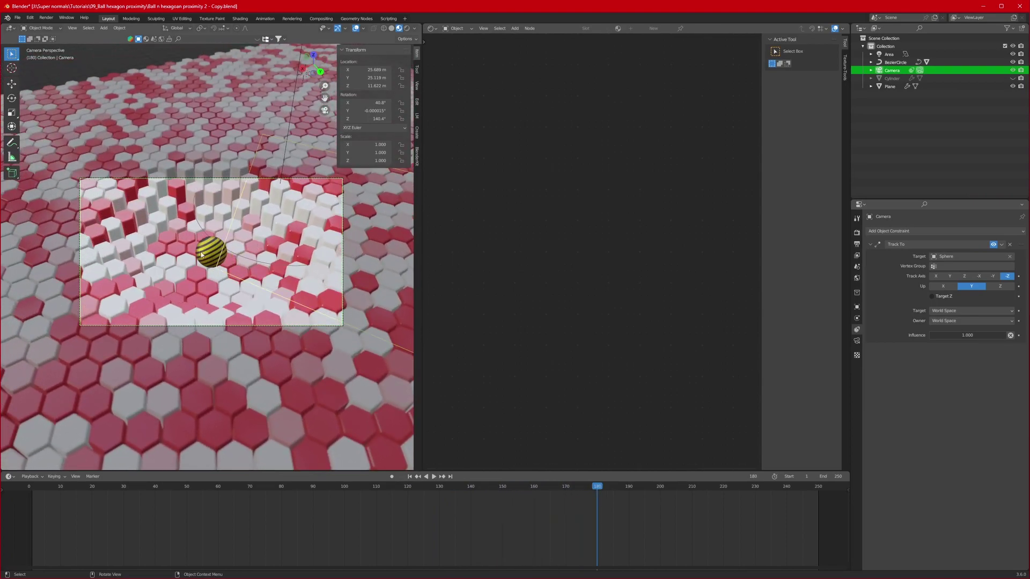
Start rendering the animation
click(46, 17)
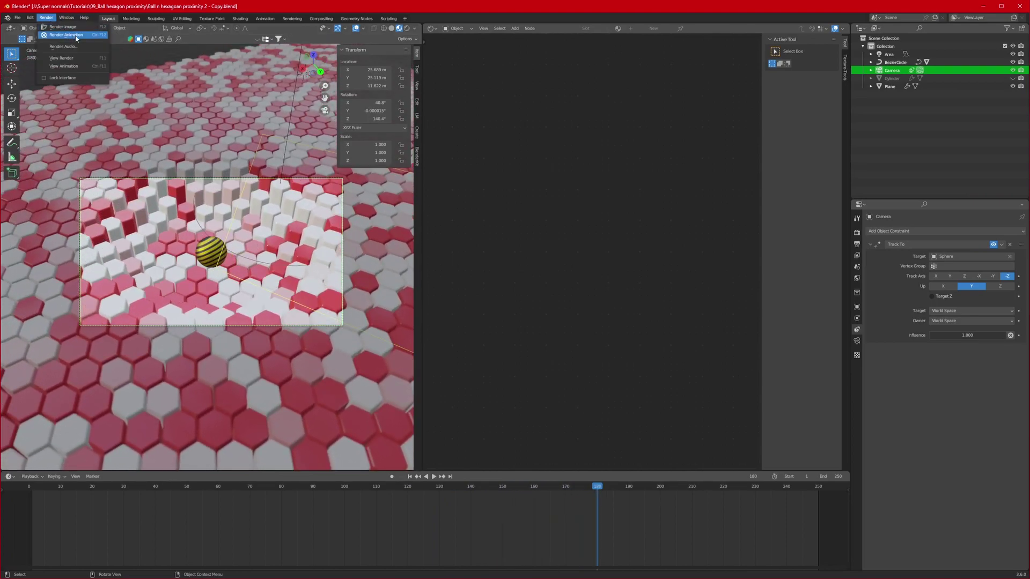